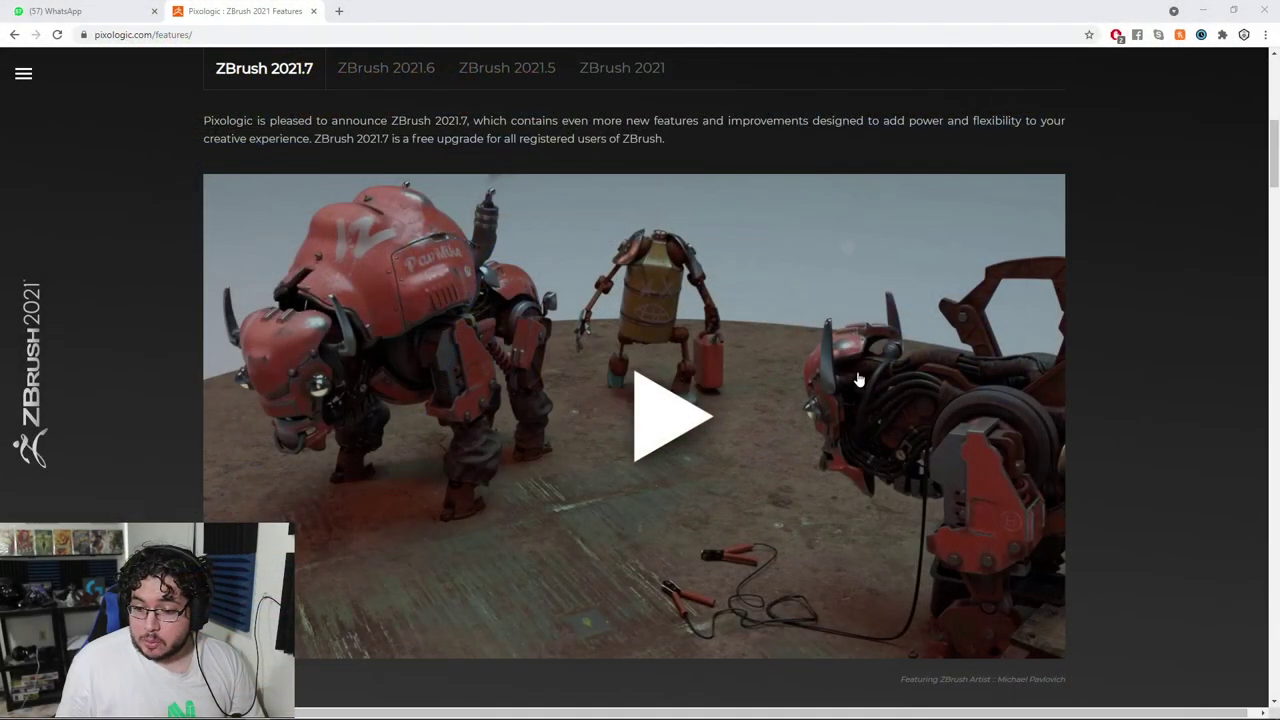
# Read the ZBrush 2021.7 features page from the announcement through the Knife brush and Stager sections
pyautogui.scroll(4, 615, 372)
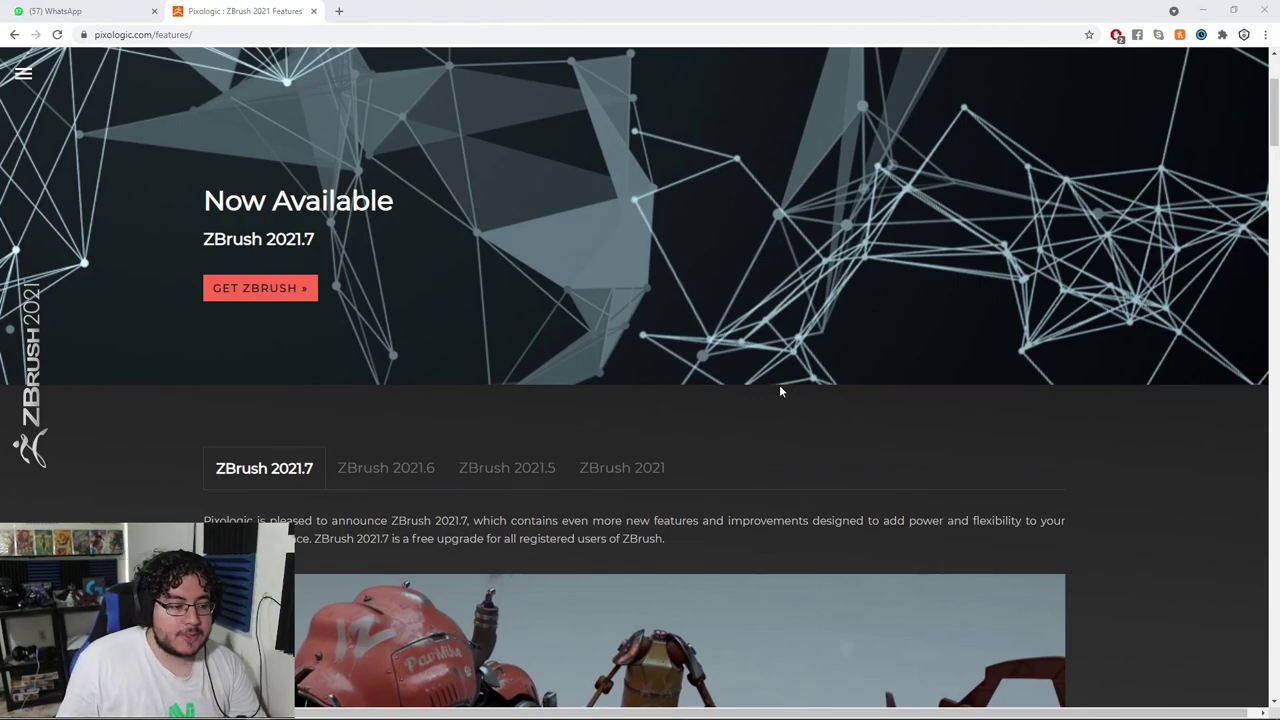
pyautogui.scroll(-2, 779, 387)
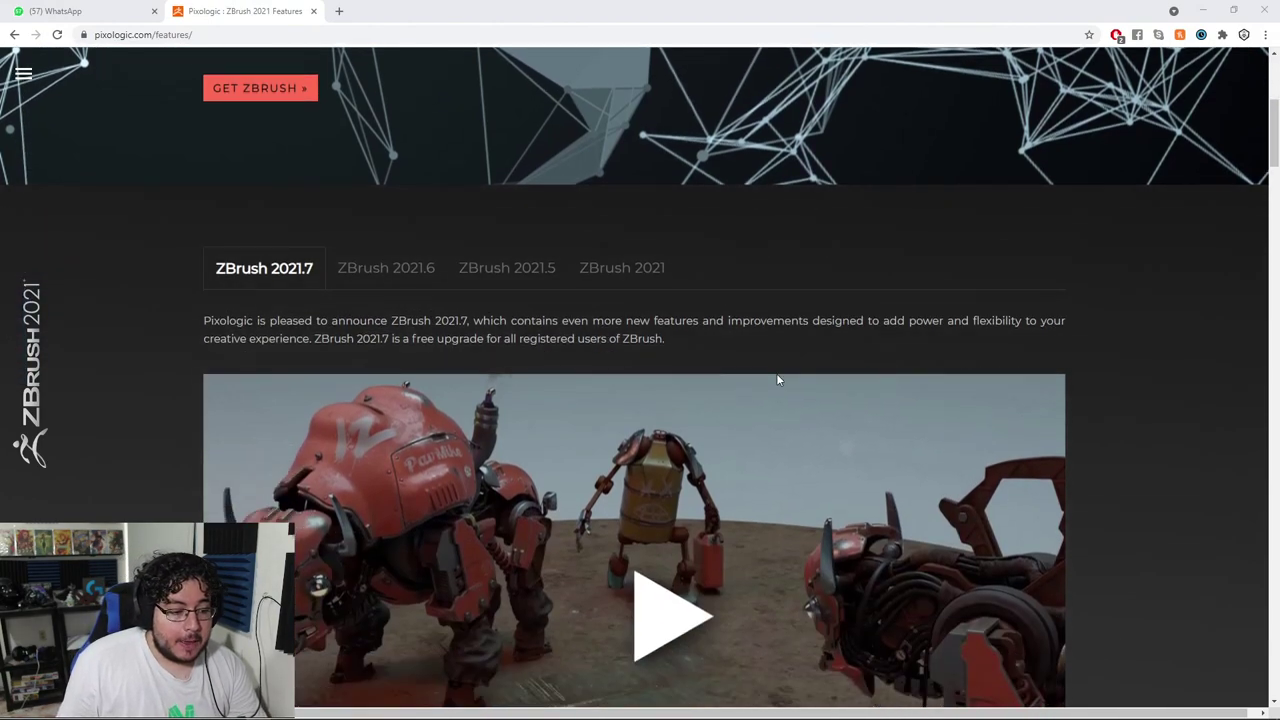
pyautogui.scroll(-3, 779, 378)
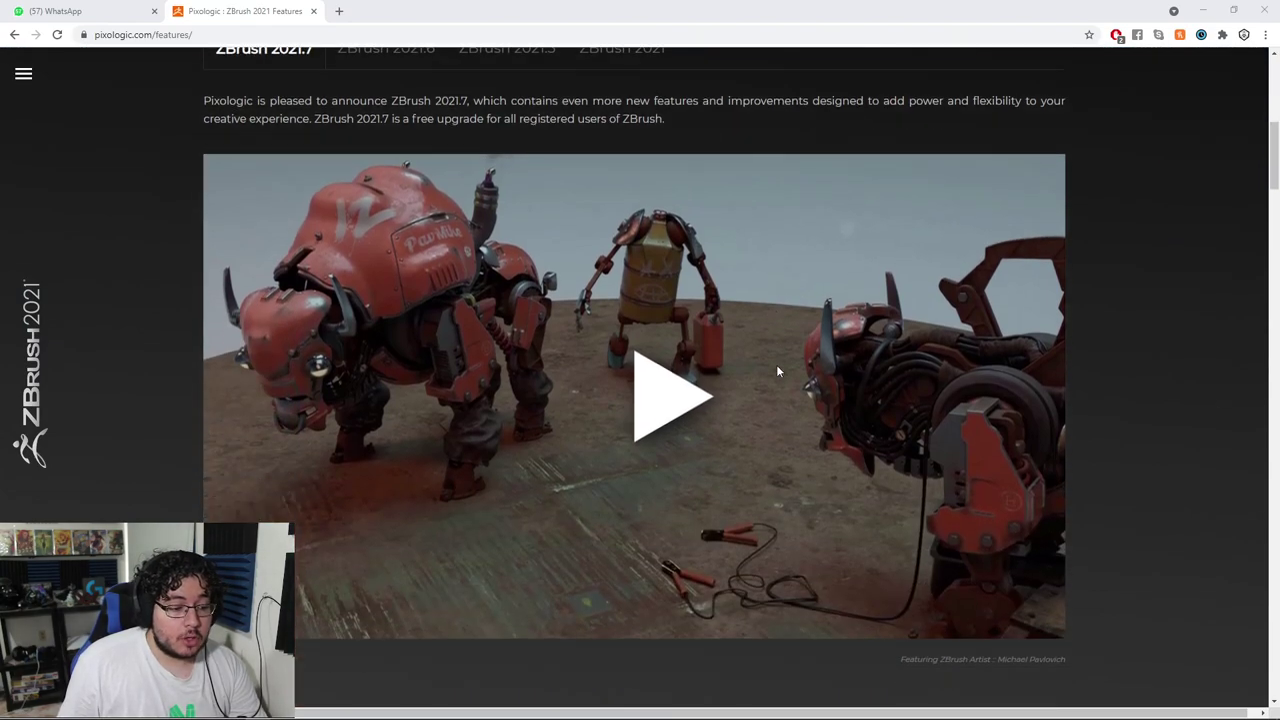
pyautogui.scroll(-9, 776, 385)
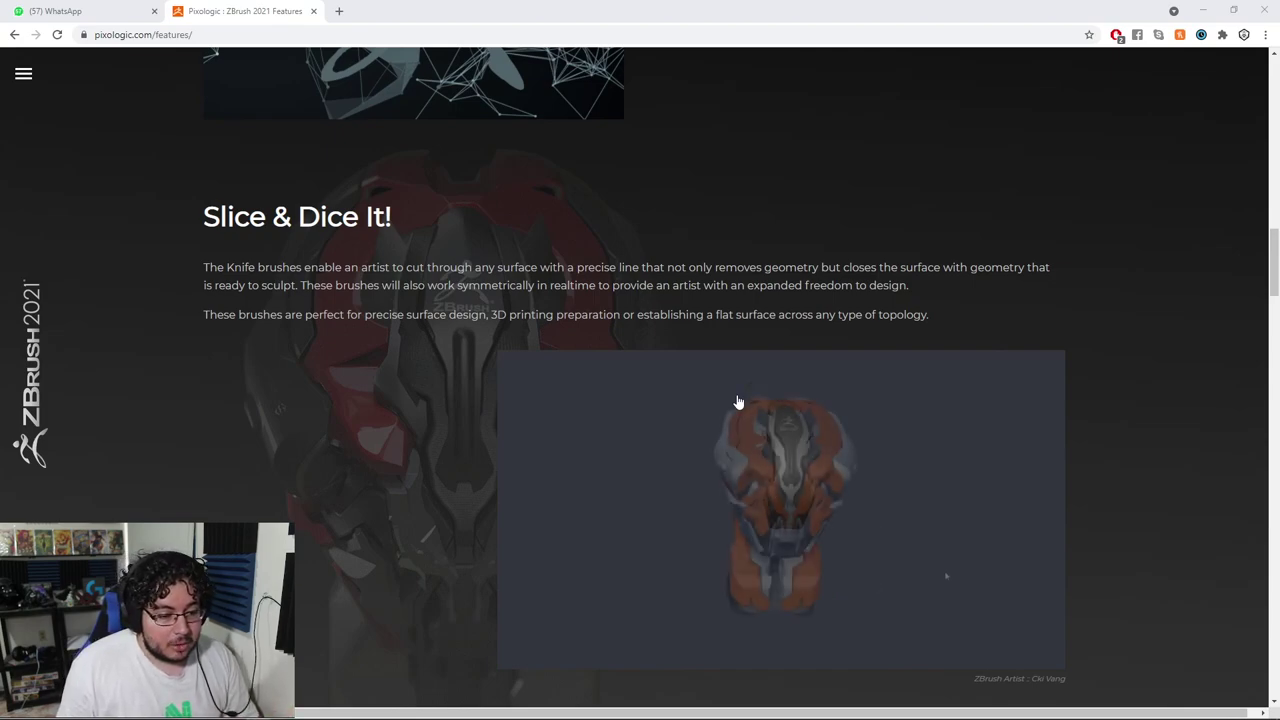
pyautogui.scroll(-1, 470, 230)
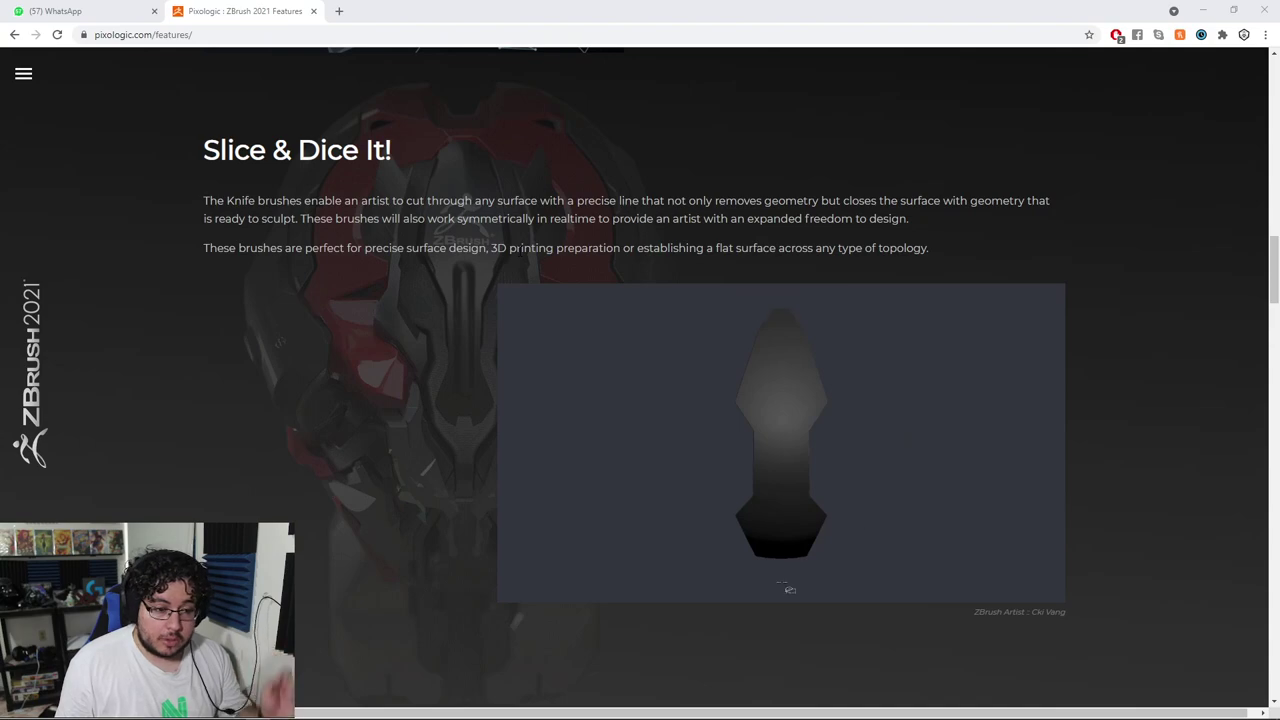
pyautogui.scroll(-7, 500, 268)
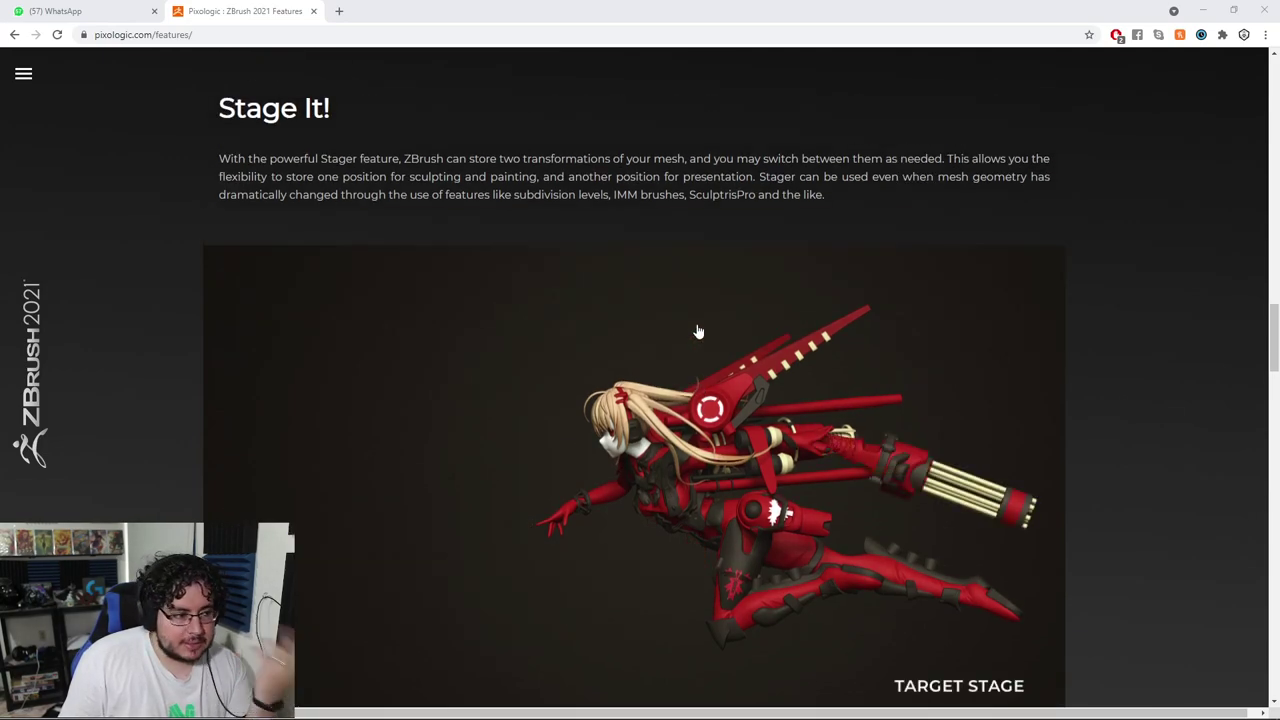
pyautogui.scroll(-1, 691, 322)
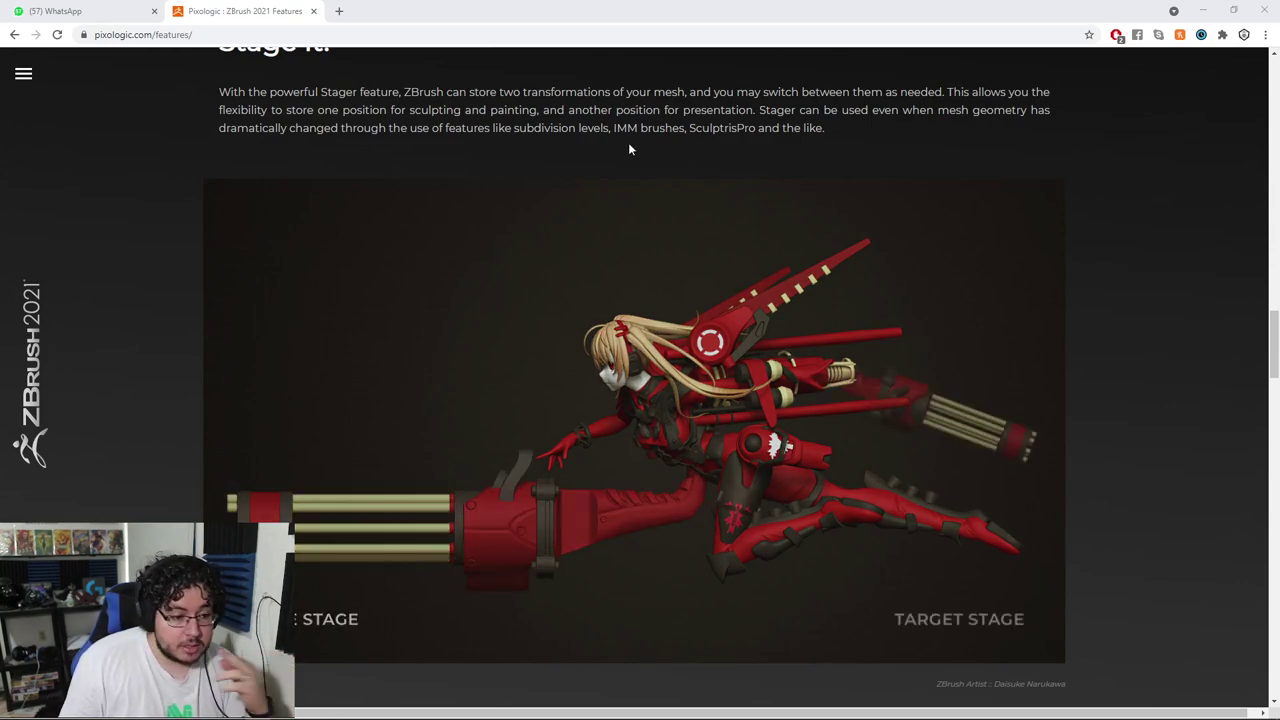
pyautogui.scroll(-7, 626, 145)
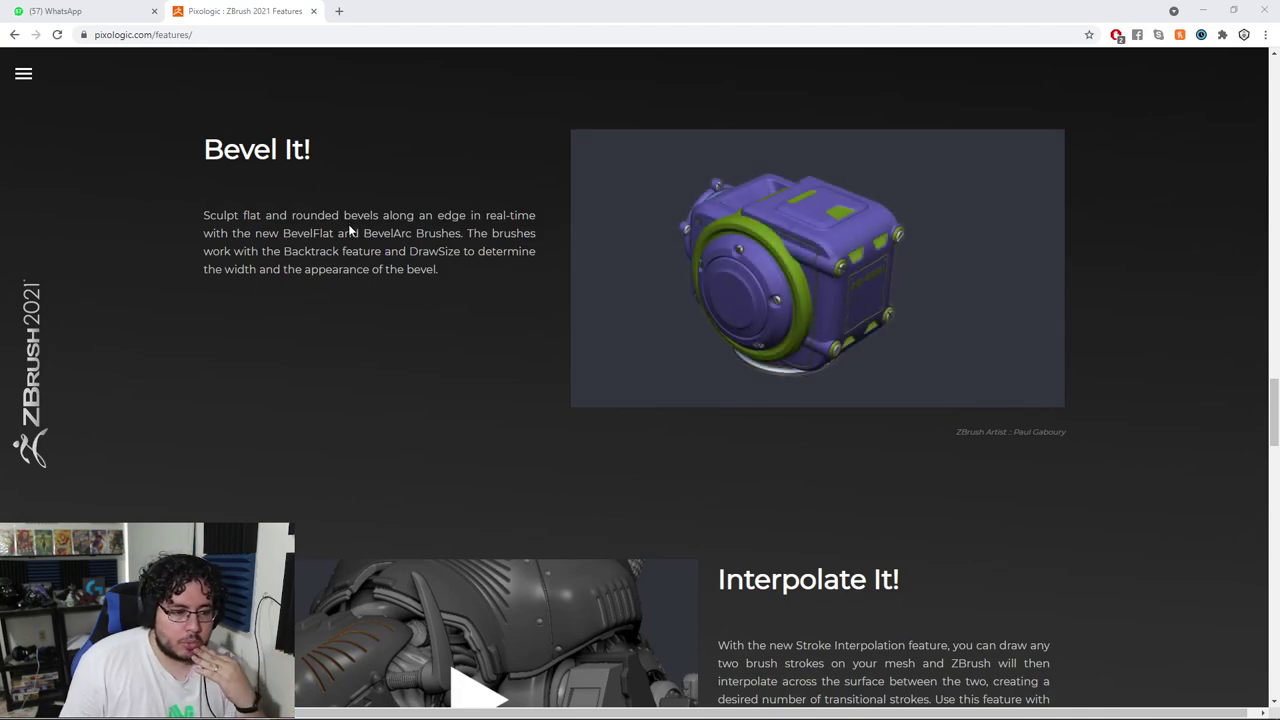
# Read the Bevel, Interpolate, Mirror and AdjustLast sections and the release notes for ZBrush 2021.7
pyautogui.scroll(-3, 349, 230)
pyautogui.scroll(-2, 348, 228)
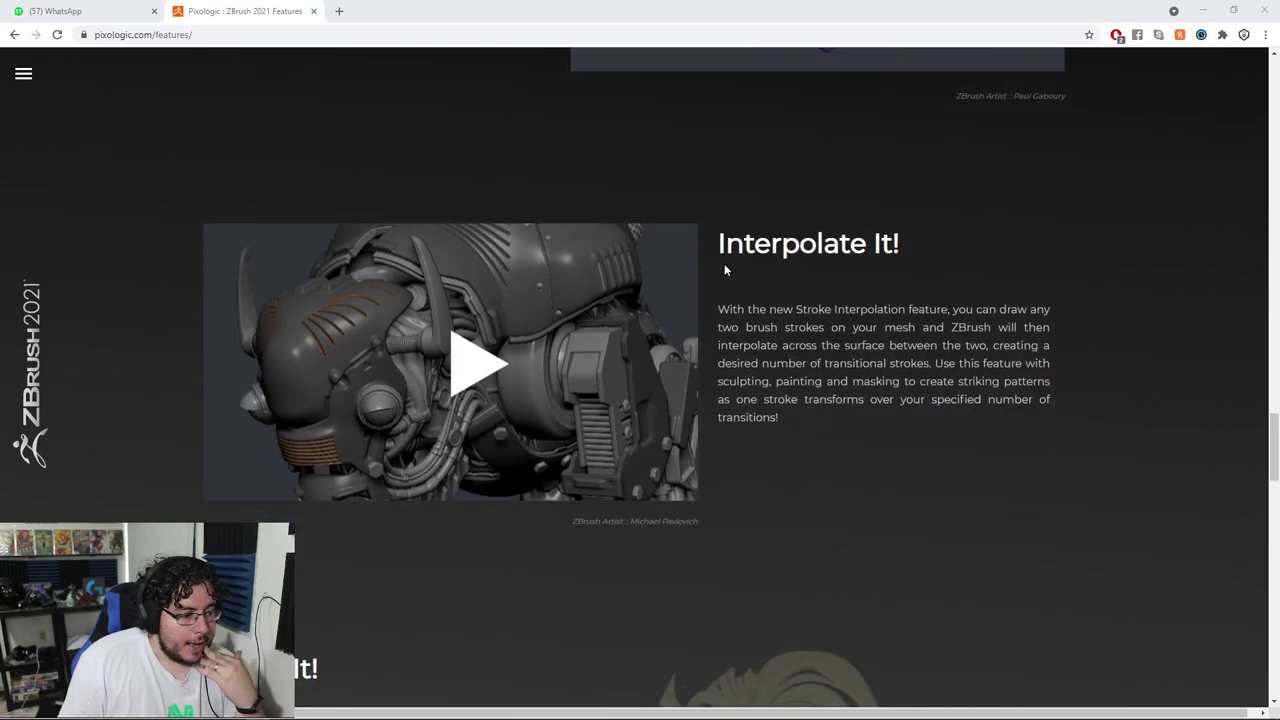
pyautogui.scroll(-2, 571, 286)
pyautogui.scroll(2, 573, 288)
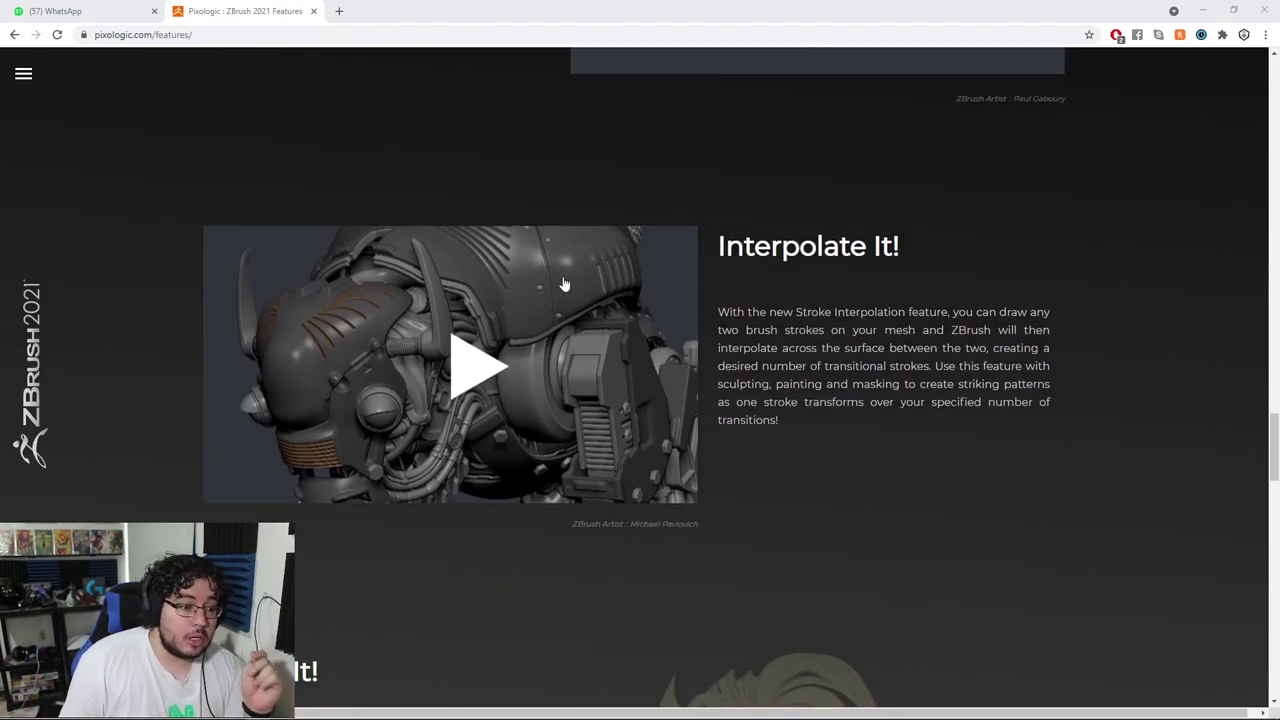
pyautogui.scroll(-2, 565, 285)
pyautogui.scroll(-2, 563, 284)
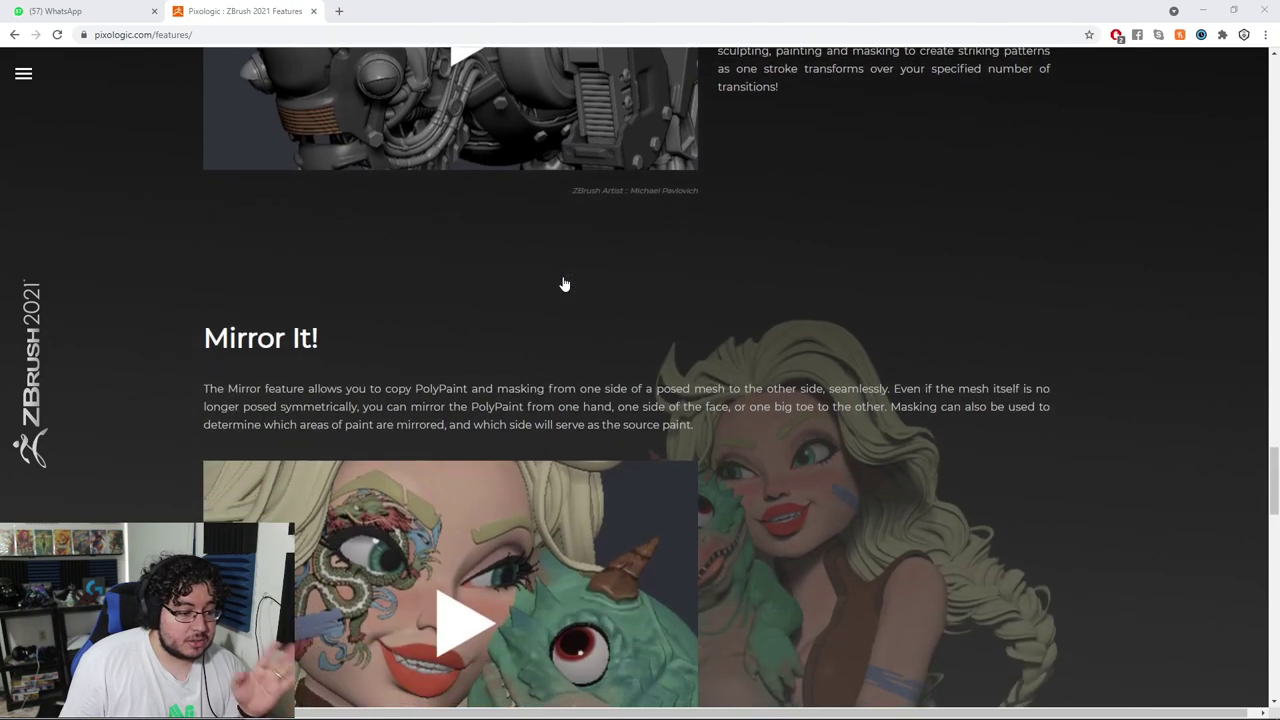
pyautogui.scroll(-1, 562, 278)
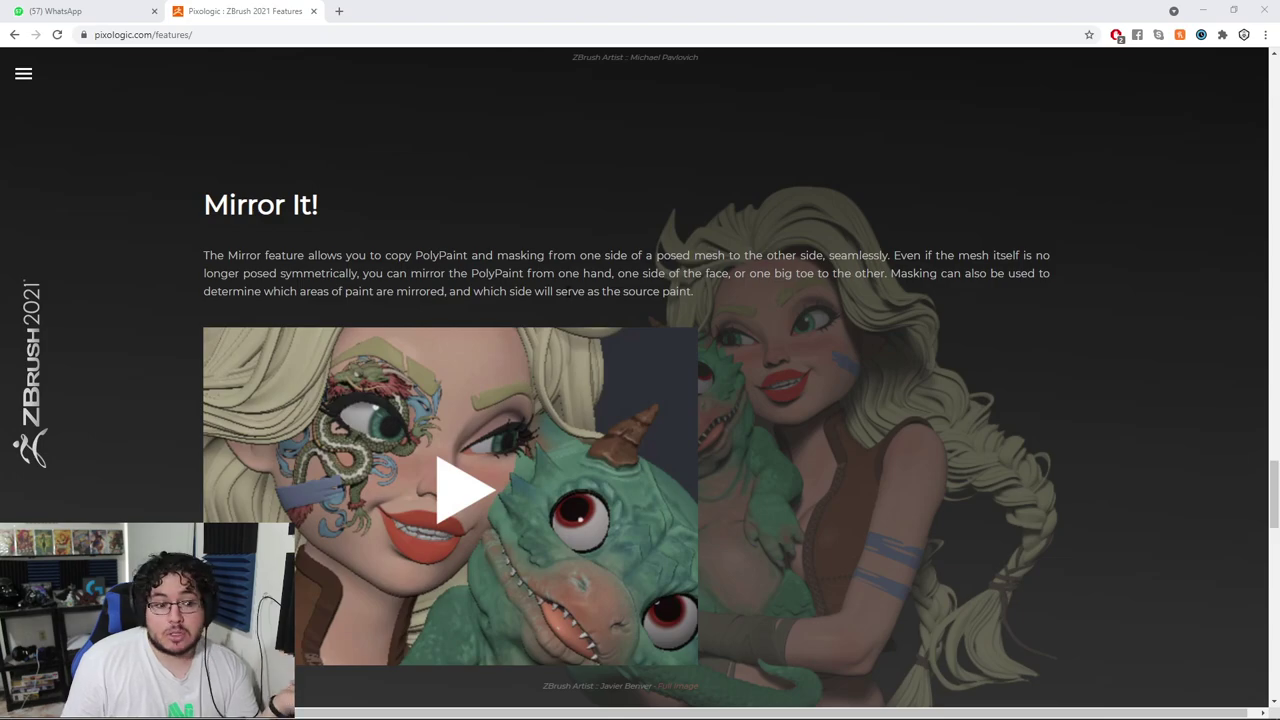
pyautogui.scroll(-3, 560, 291)
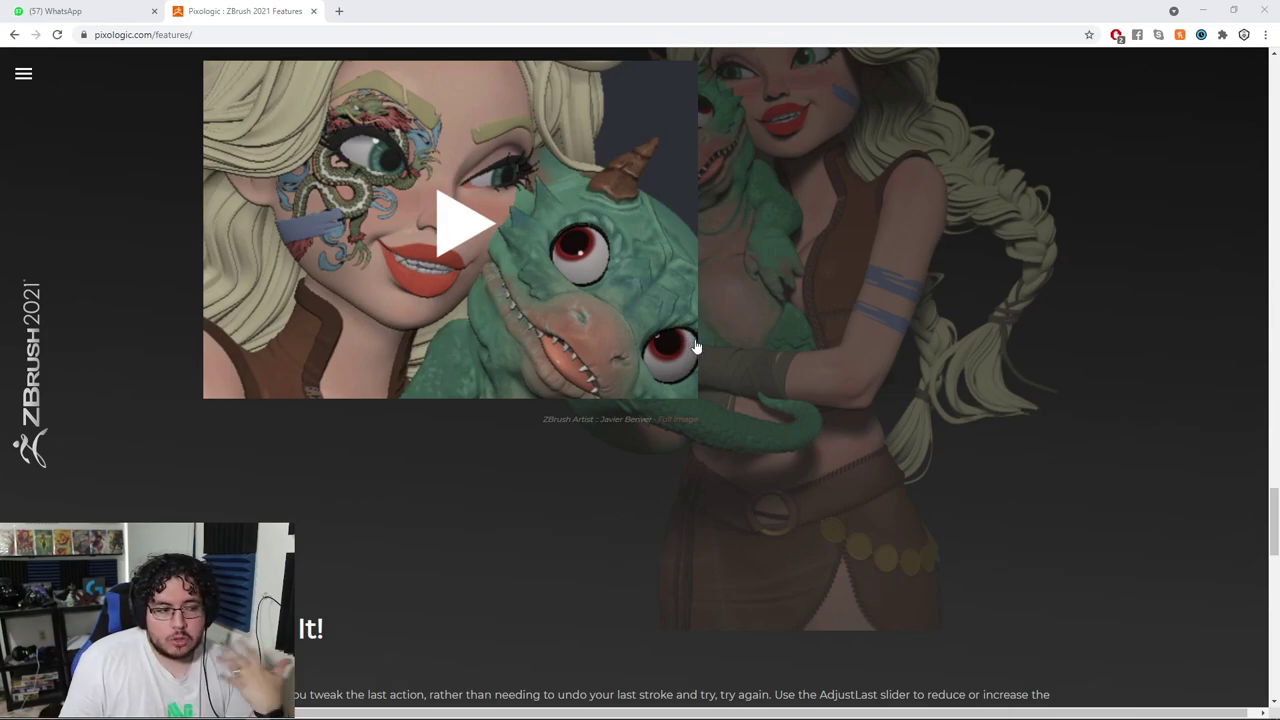
pyautogui.scroll(-2, 691, 343)
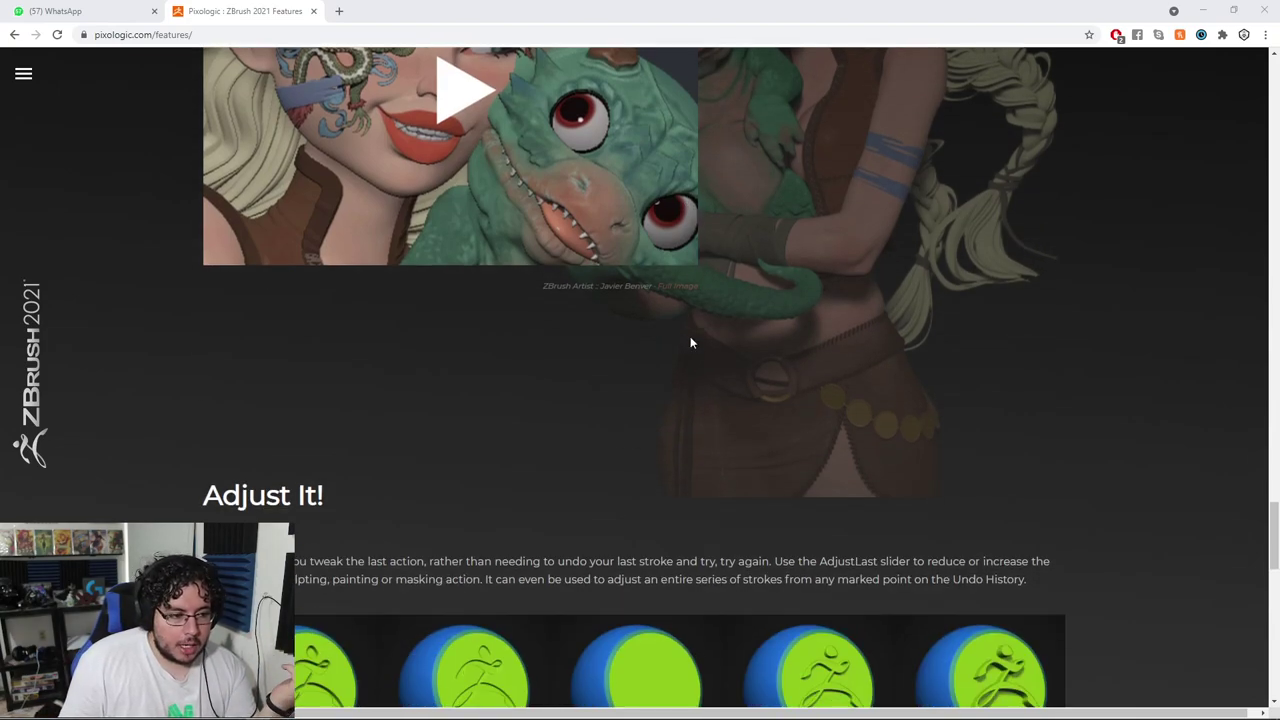
pyautogui.scroll(-4, 685, 338)
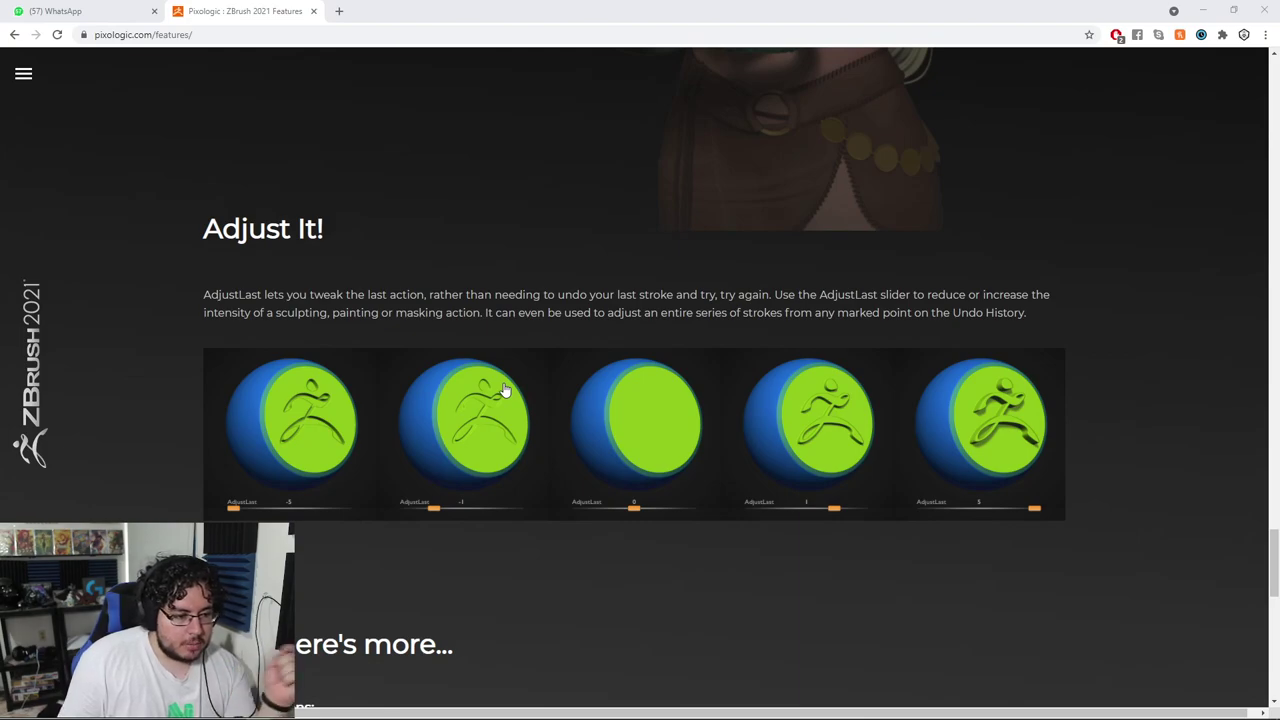
pyautogui.scroll(-7, 505, 390)
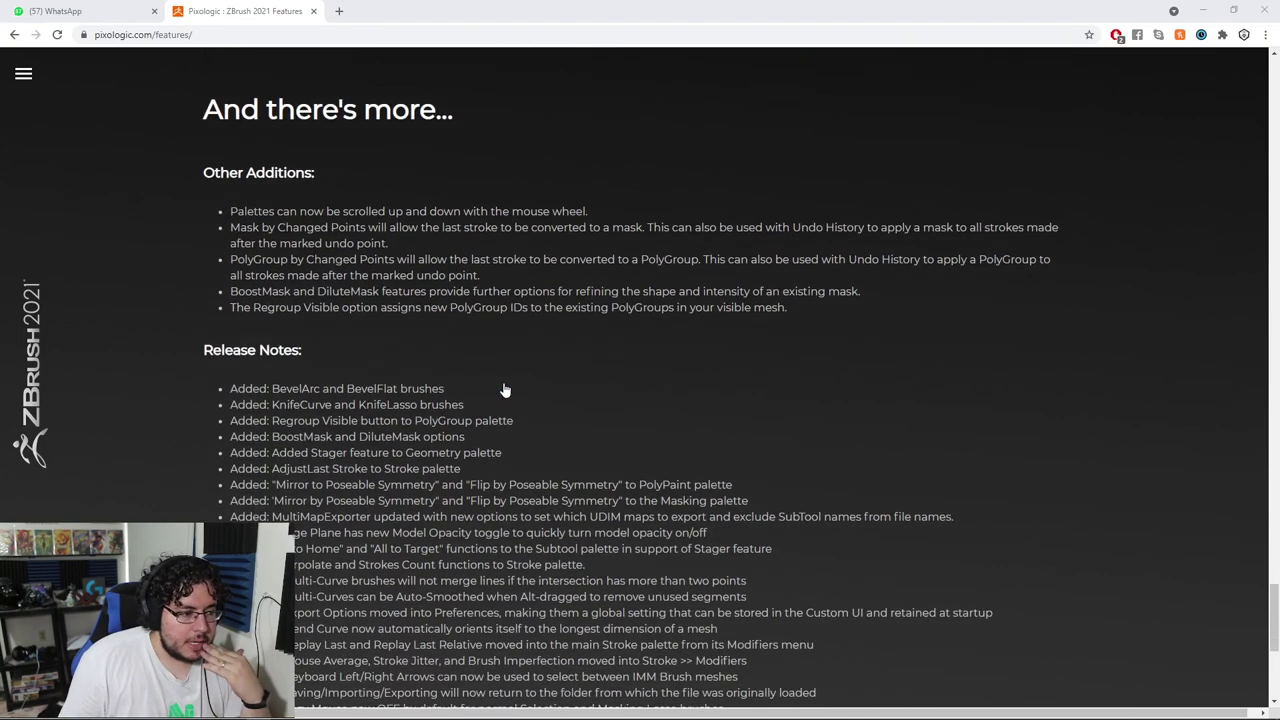
# Switch to ZBrush, open the DemoHead project facing front and set the draw size to about 37
pyautogui.click(1204, 10)
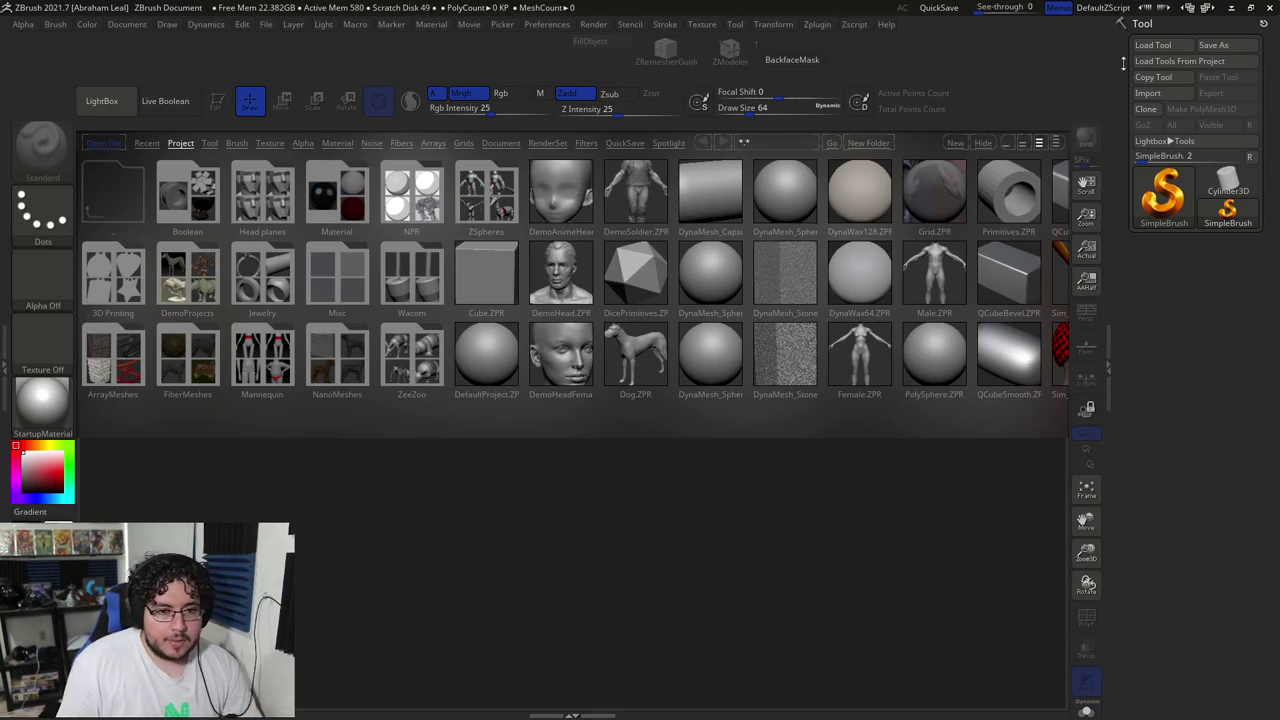
pyautogui.doubleClick(556, 278)
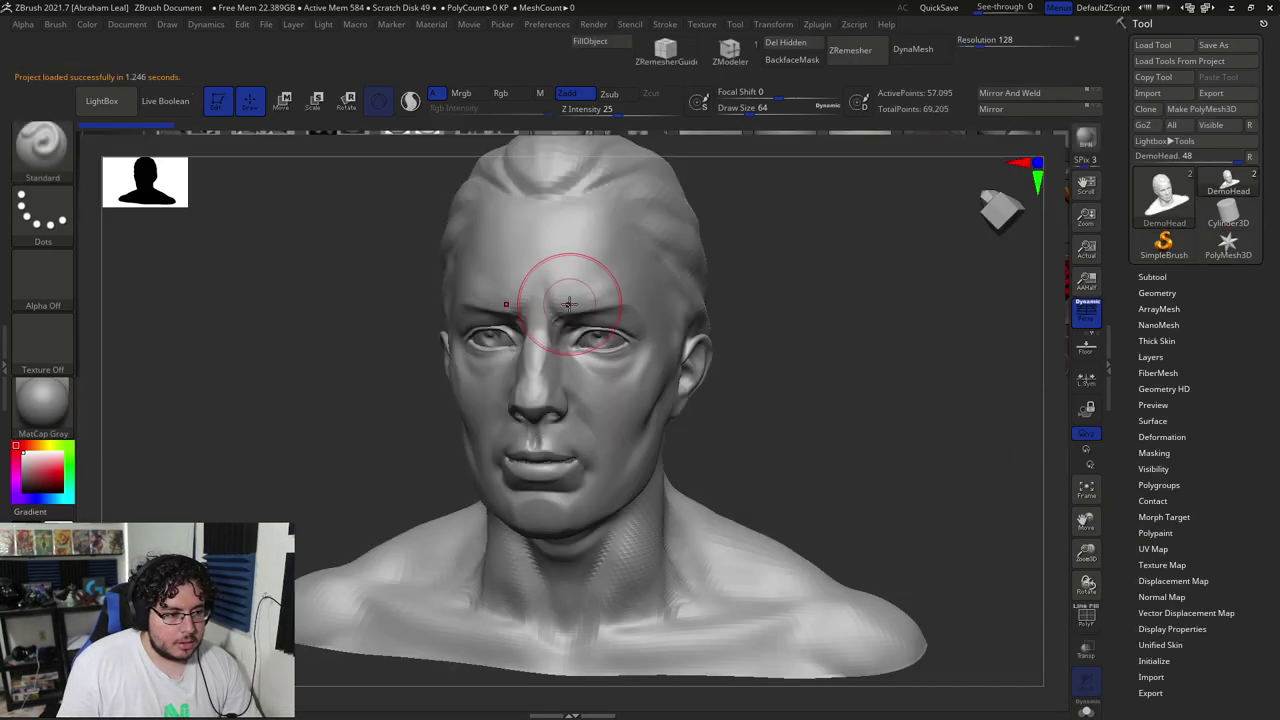
pyautogui.moveTo(786, 398)
pyautogui.keyDown('shift'); pyautogui.mouseDown()
pyautogui.moveTo(797, 368)
pyautogui.moveTo(778, 366)
pyautogui.mouseUp(); pyautogui.keyUp('shift')
pyautogui.press('space')
pyautogui.moveTo(796, 346); pyautogui.dragTo(783, 322)
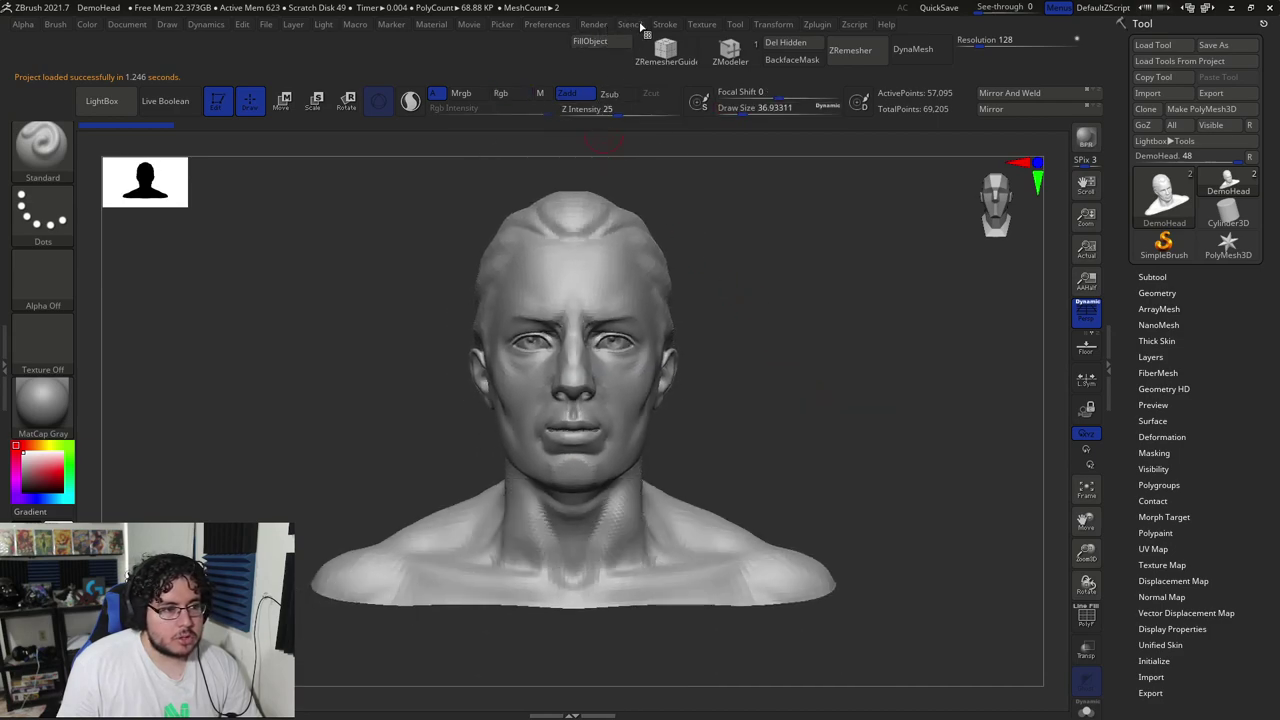
# Look through the stroke, stencil and brush settings, including the brush modifiers, for the stroke interpolation feature
pyautogui.click(665, 26)
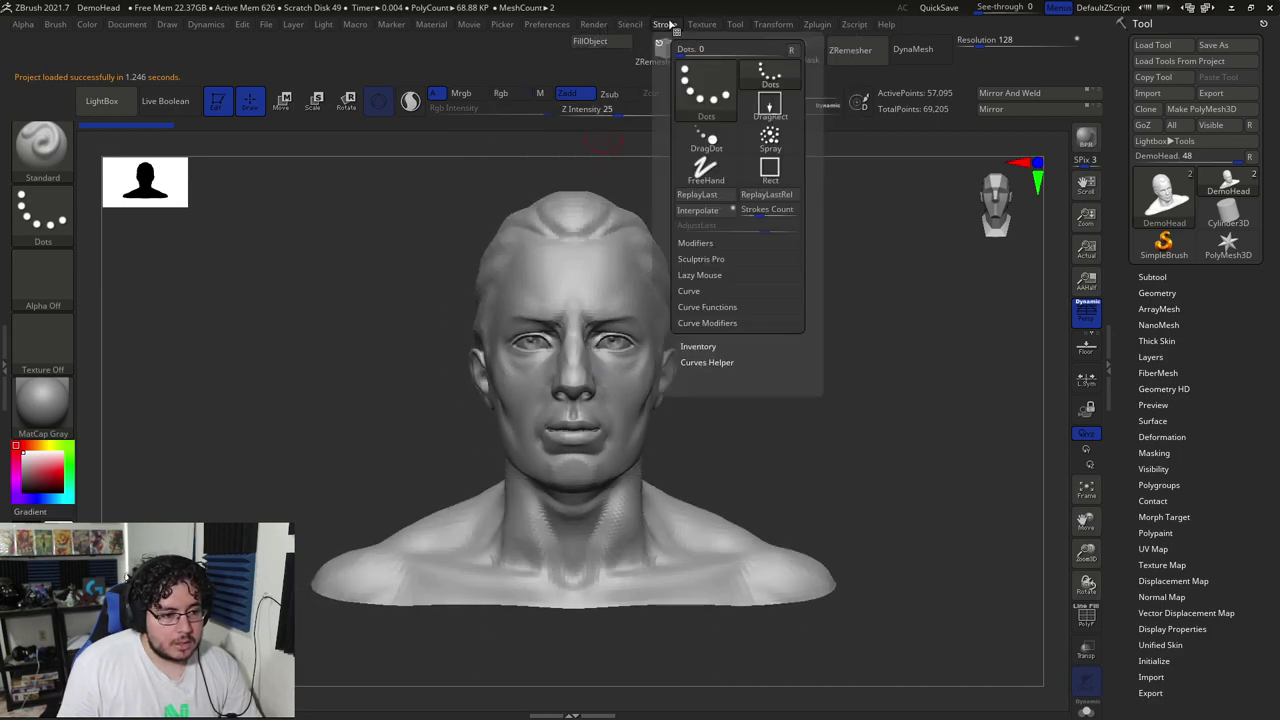
pyautogui.moveTo(630, 27)
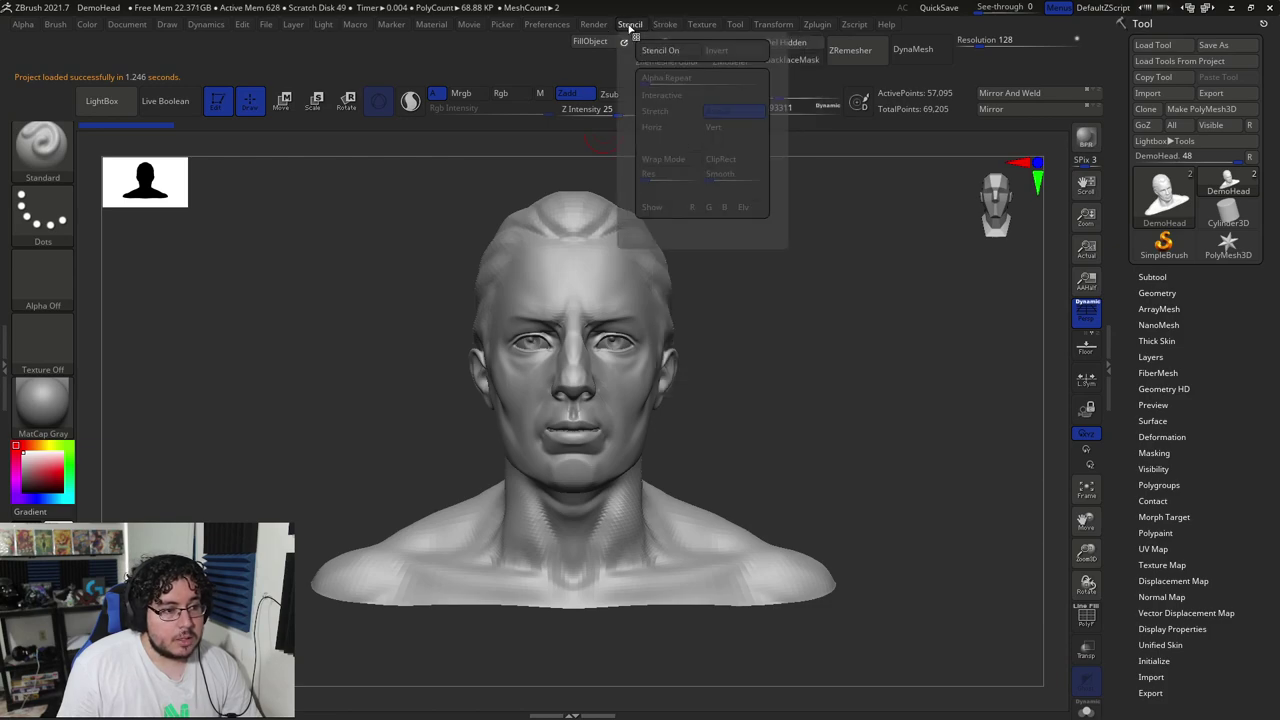
pyautogui.click(55, 24)
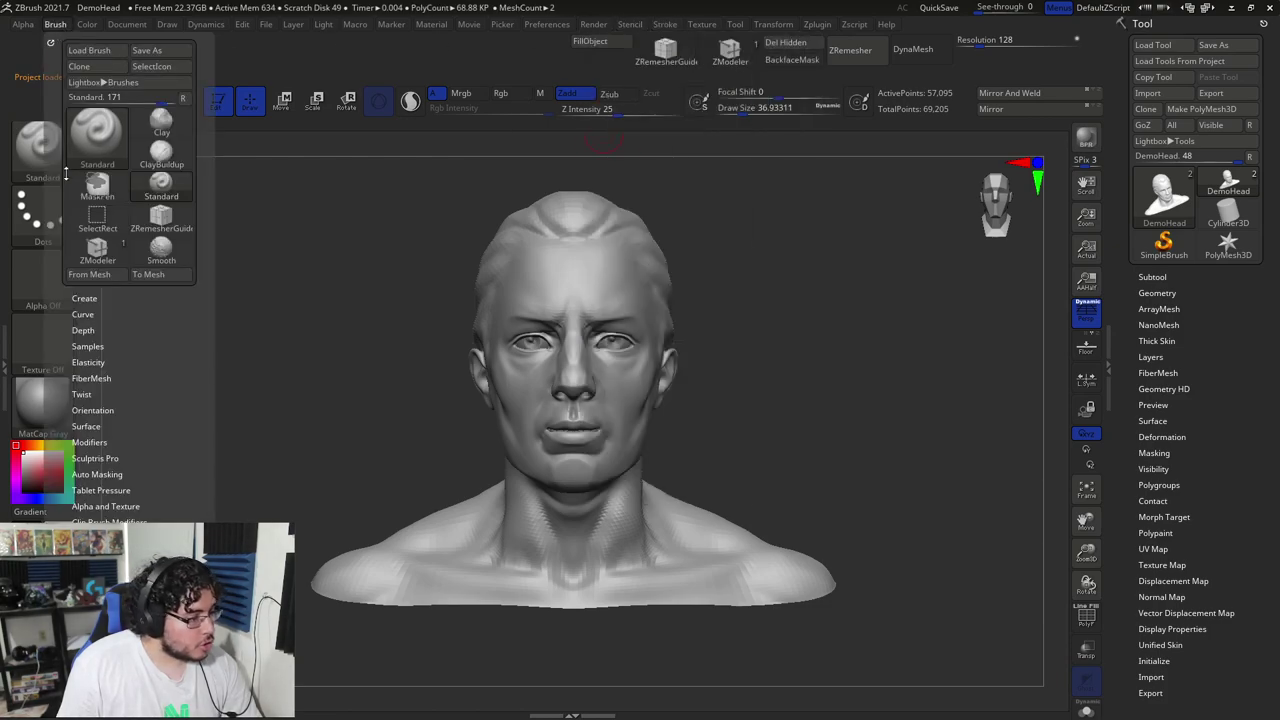
pyautogui.click(62, 25)
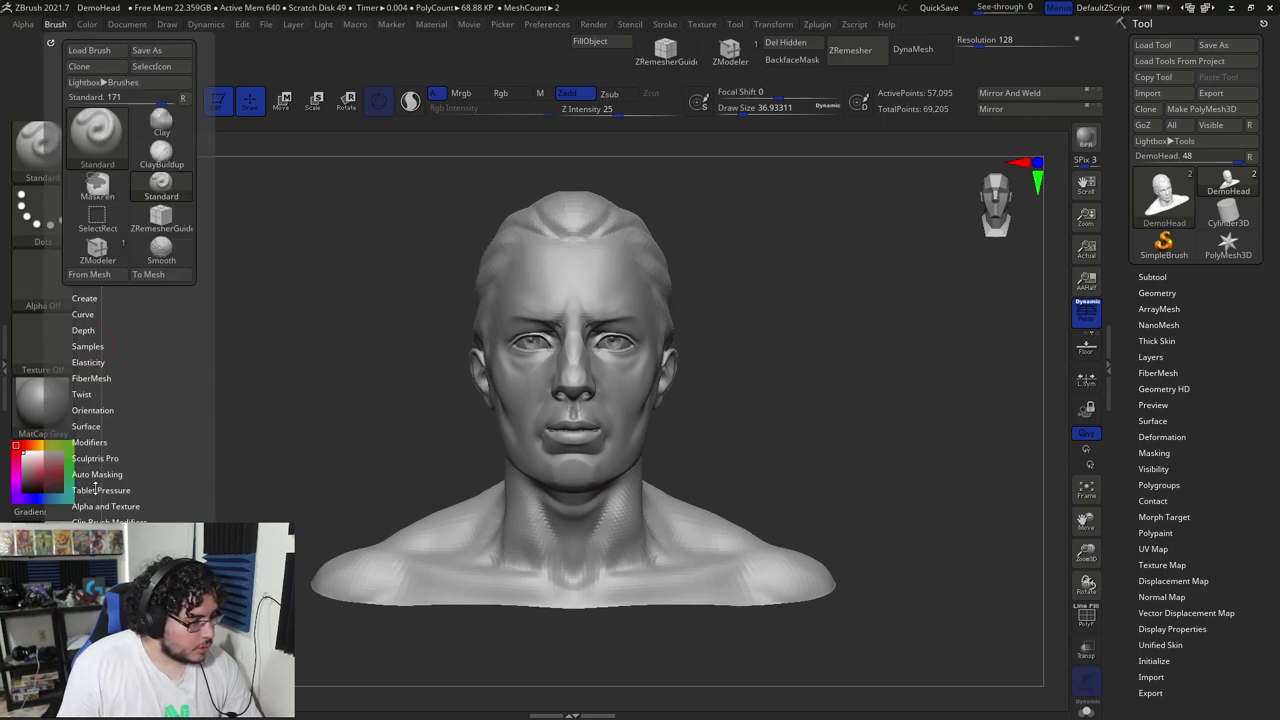
pyautogui.click(89, 442)
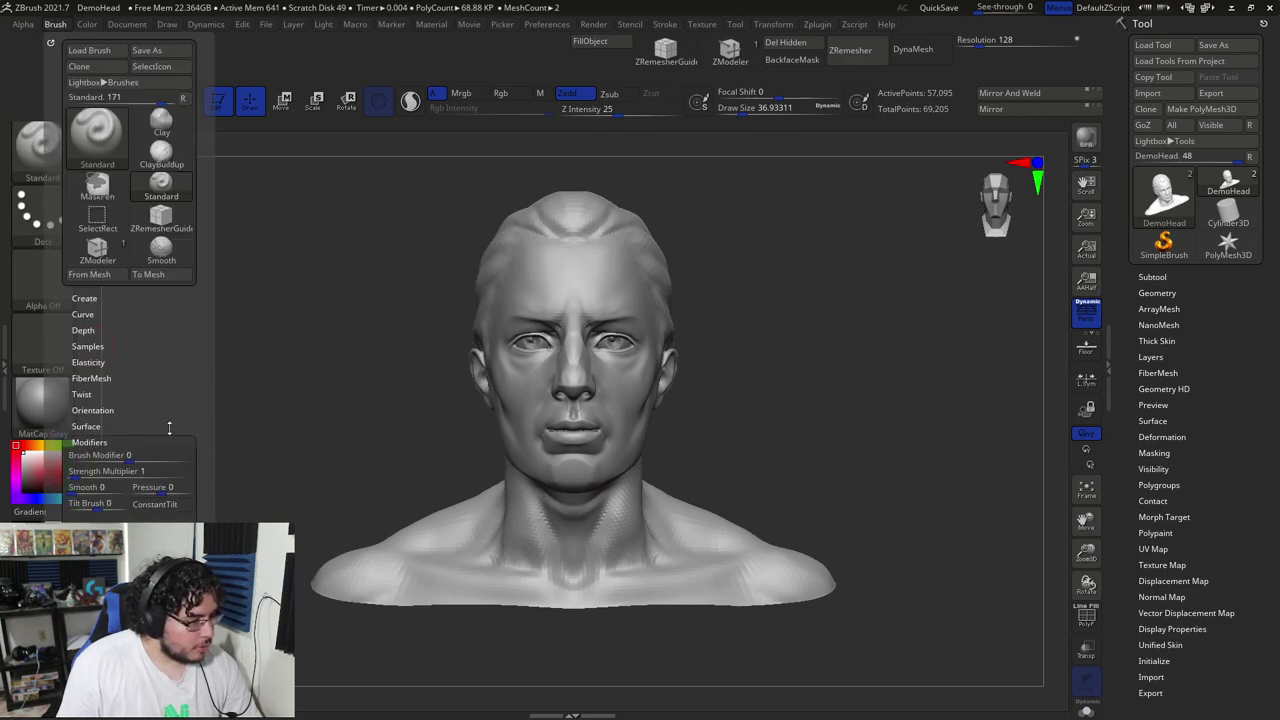
pyautogui.moveTo(169, 428)
pyautogui.mouseDown()
pyautogui.moveTo(169, 386)
pyautogui.moveTo(155, 400)
pyautogui.mouseUp()
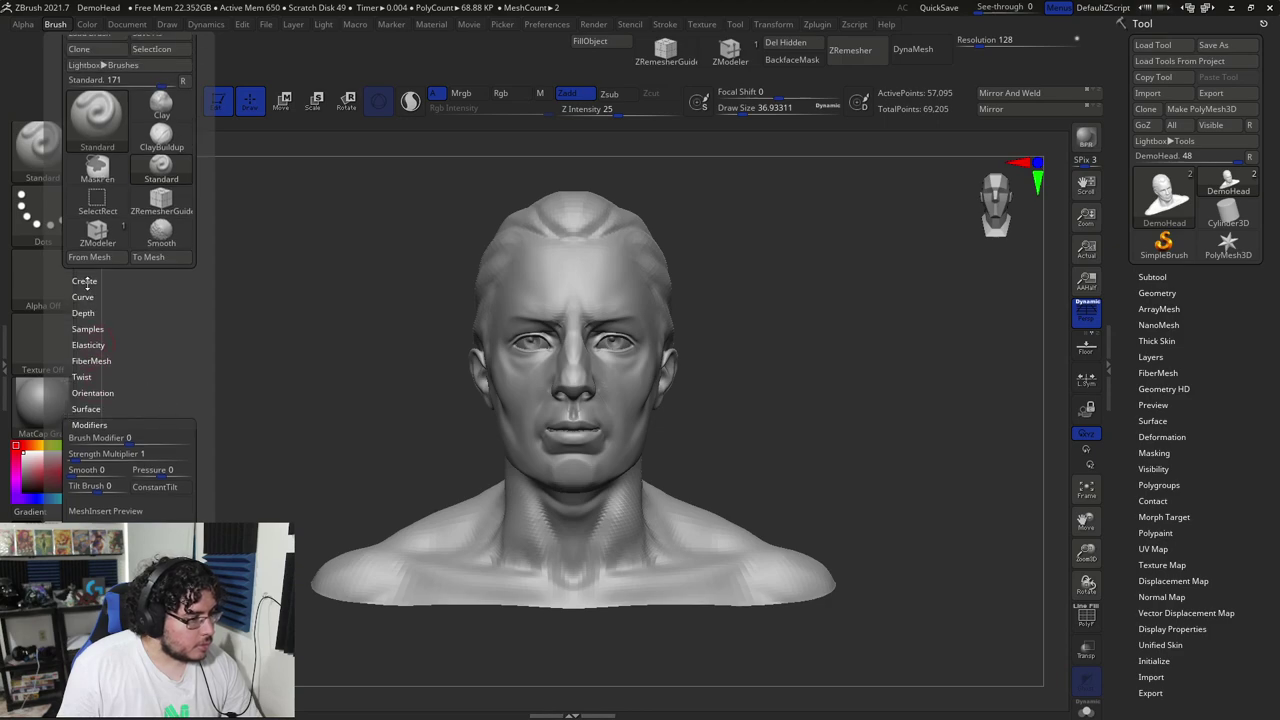
pyautogui.click(560, 25)
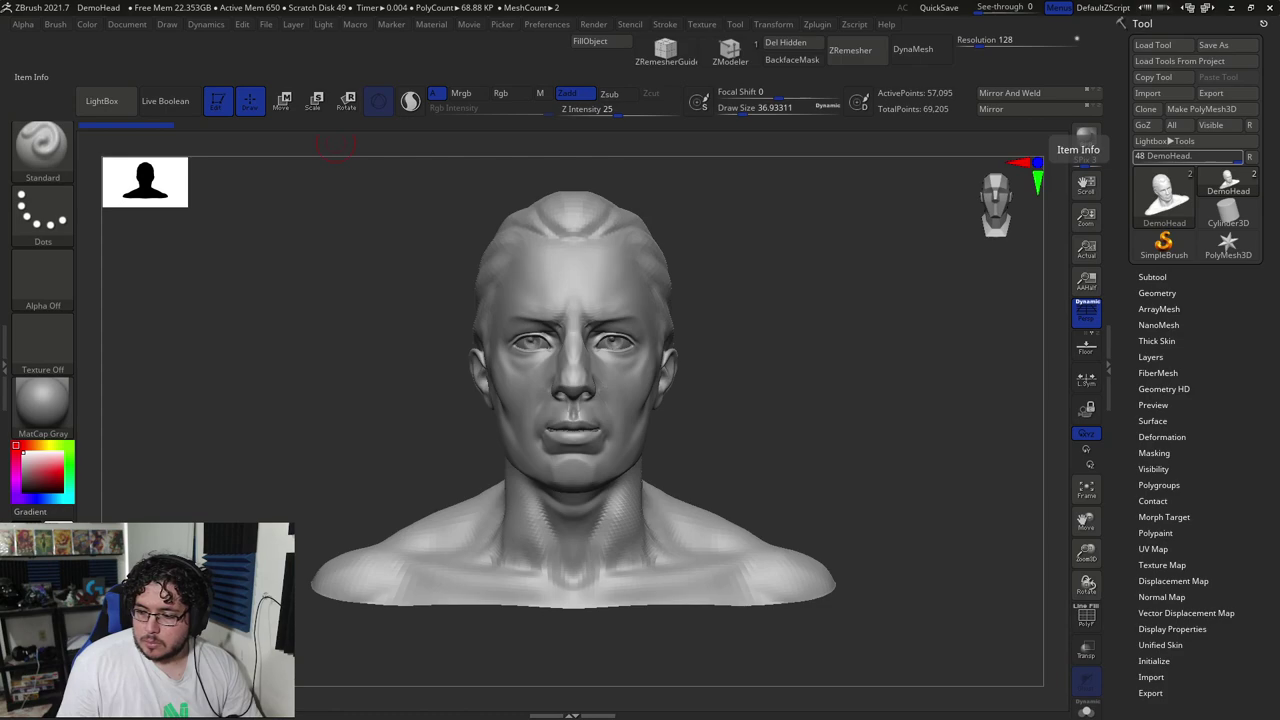
# Examine the stroke options, including Inventory, Modifiers, Curves Helper and the Interpolate command
pyautogui.click(665, 24)
pyautogui.click(700, 346)
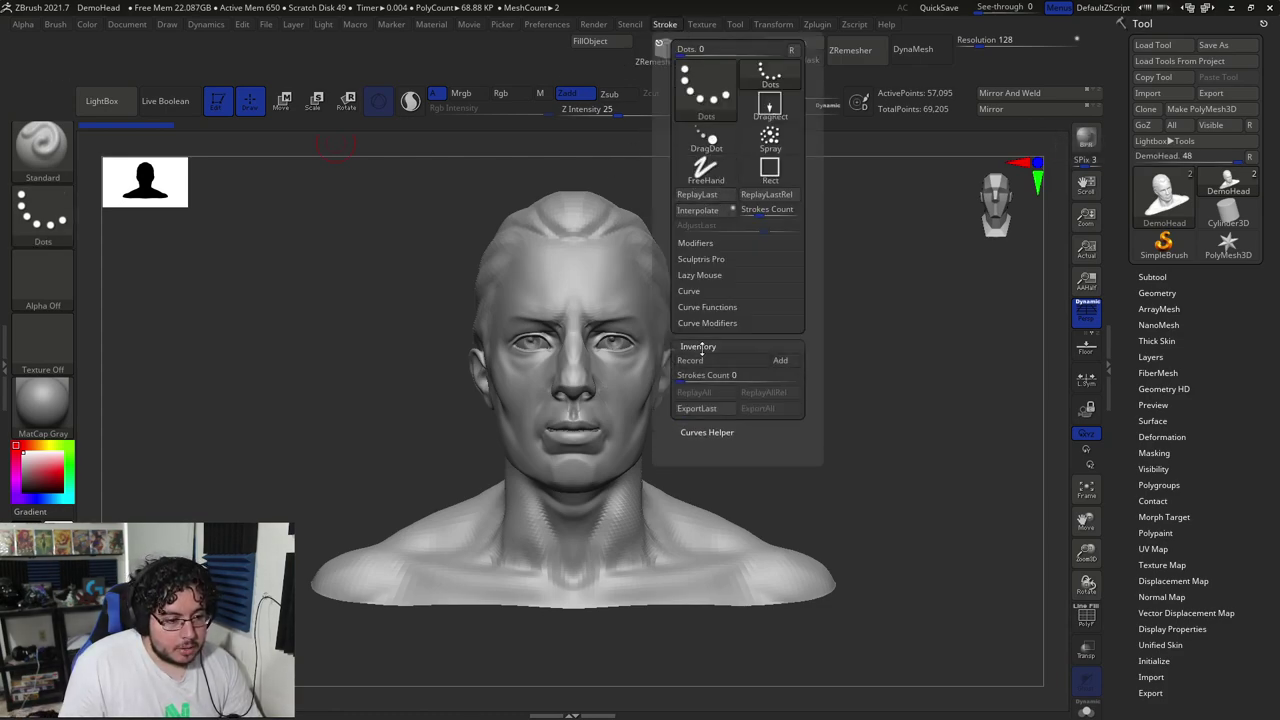
pyautogui.click(700, 346)
pyautogui.click(700, 246)
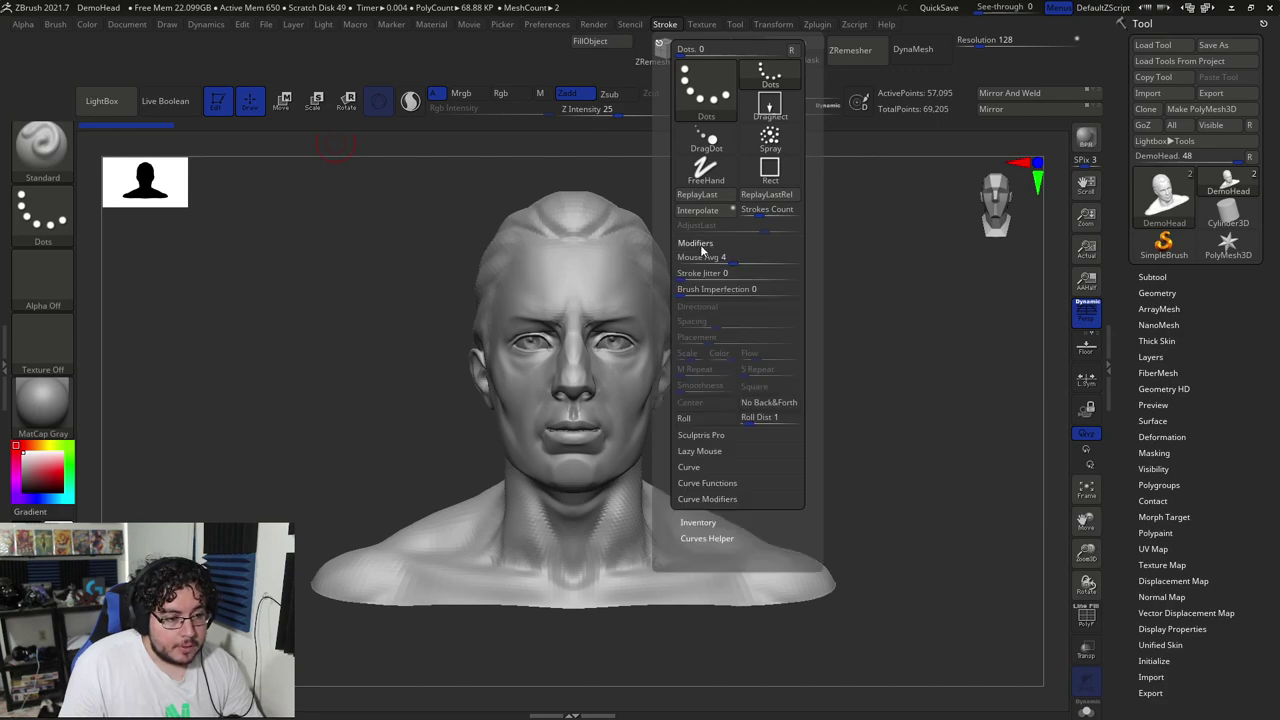
pyautogui.click(700, 245)
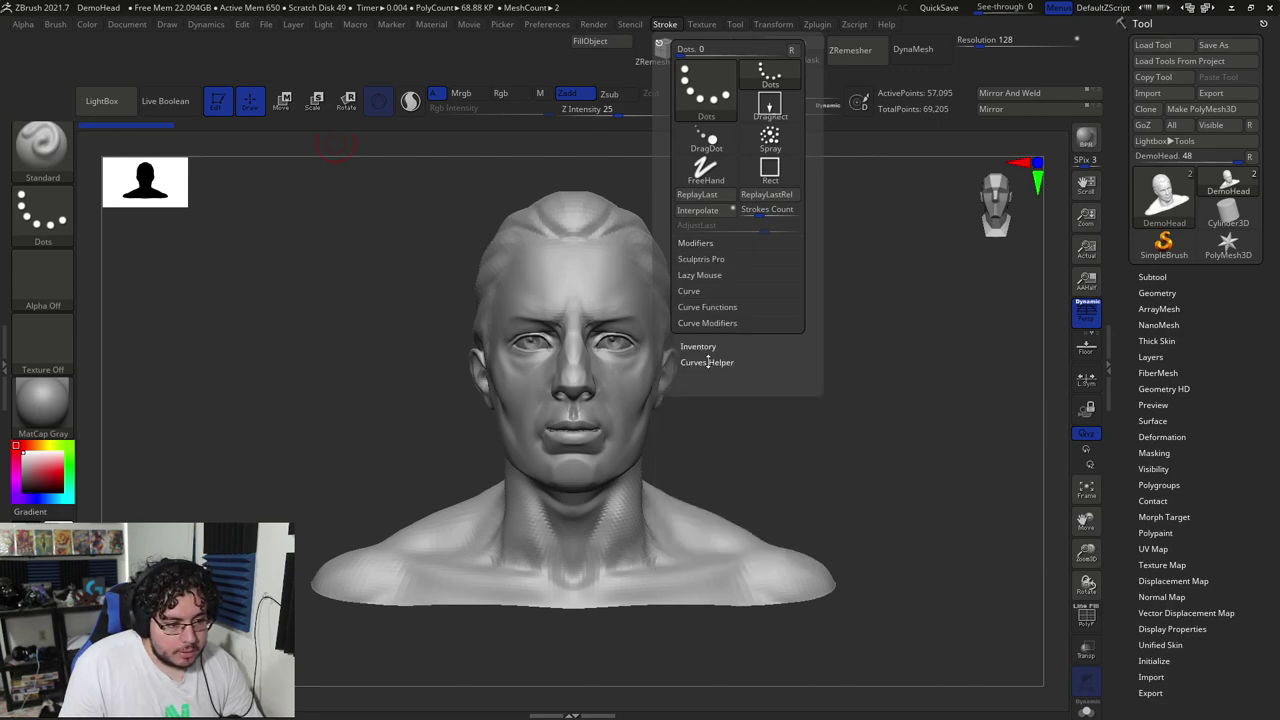
pyautogui.click(707, 362)
pyautogui.click(707, 362)
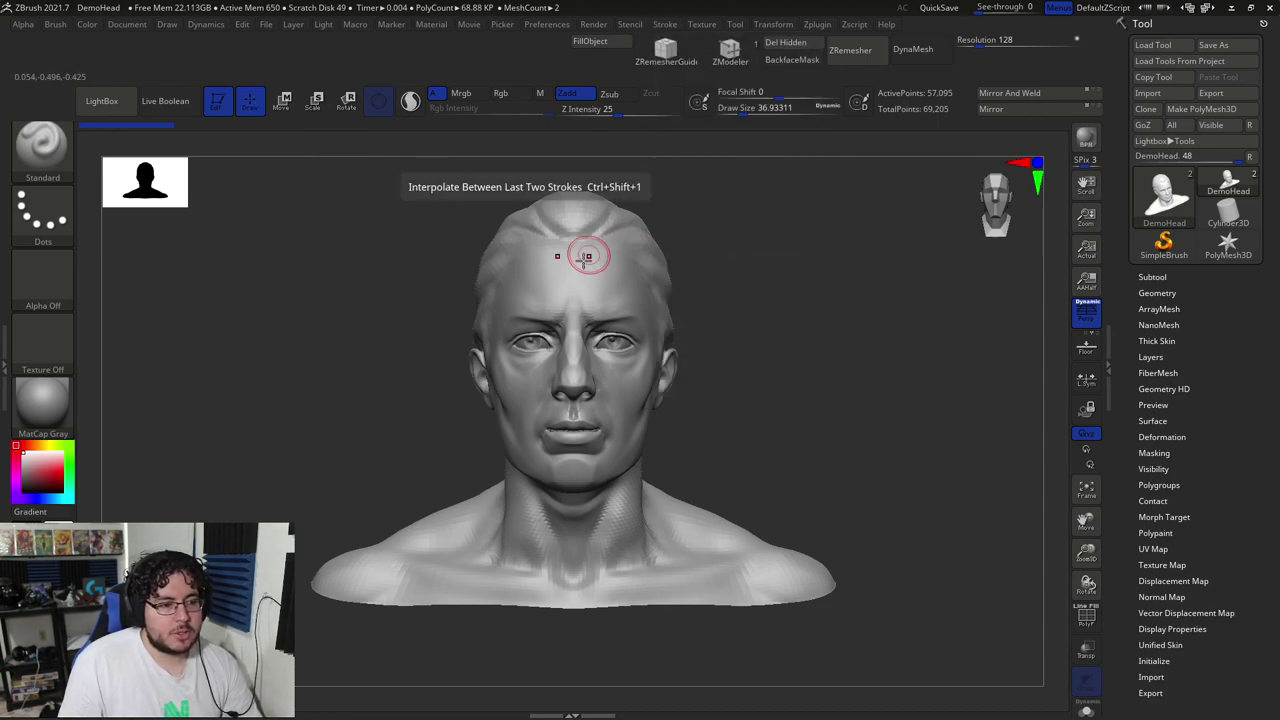
# Turn the head to a three-quarter view, select the DamStandard brush and set its draw size to about 15.6
pyautogui.moveTo(814, 309)
pyautogui.mouseDown()
pyautogui.moveTo(783, 351)
pyautogui.moveTo(774, 328)
pyautogui.moveTo(817, 334)
pyautogui.moveTo(859, 448)
pyautogui.mouseUp()
pyautogui.press('space')
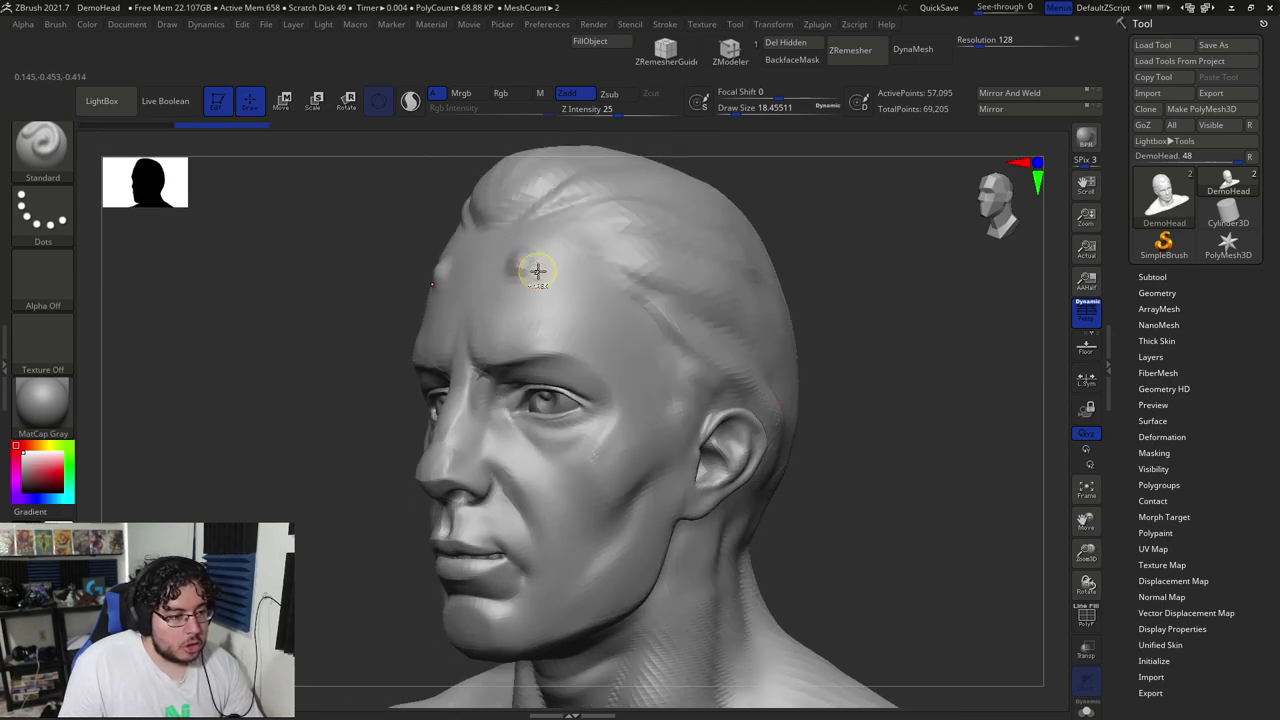
pyautogui.click(42, 145)
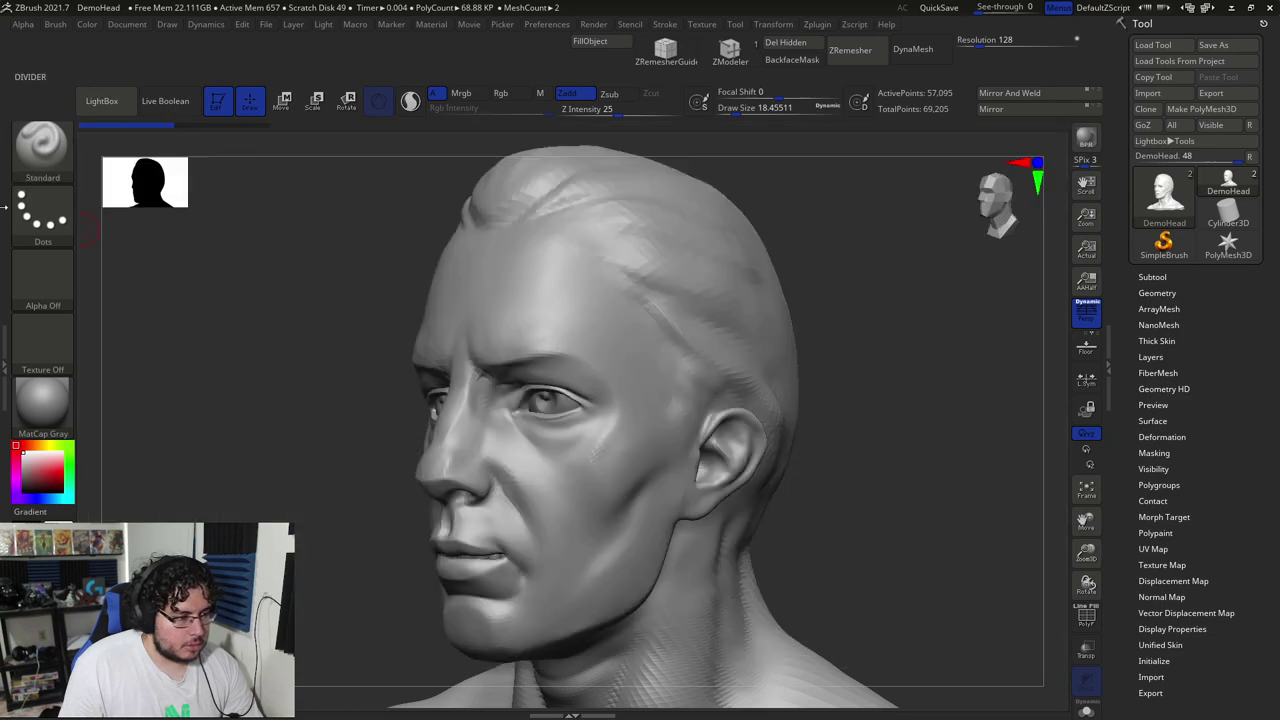
pyautogui.press('b')
pyautogui.press('d')
pyautogui.press('s')
pyautogui.press('space')
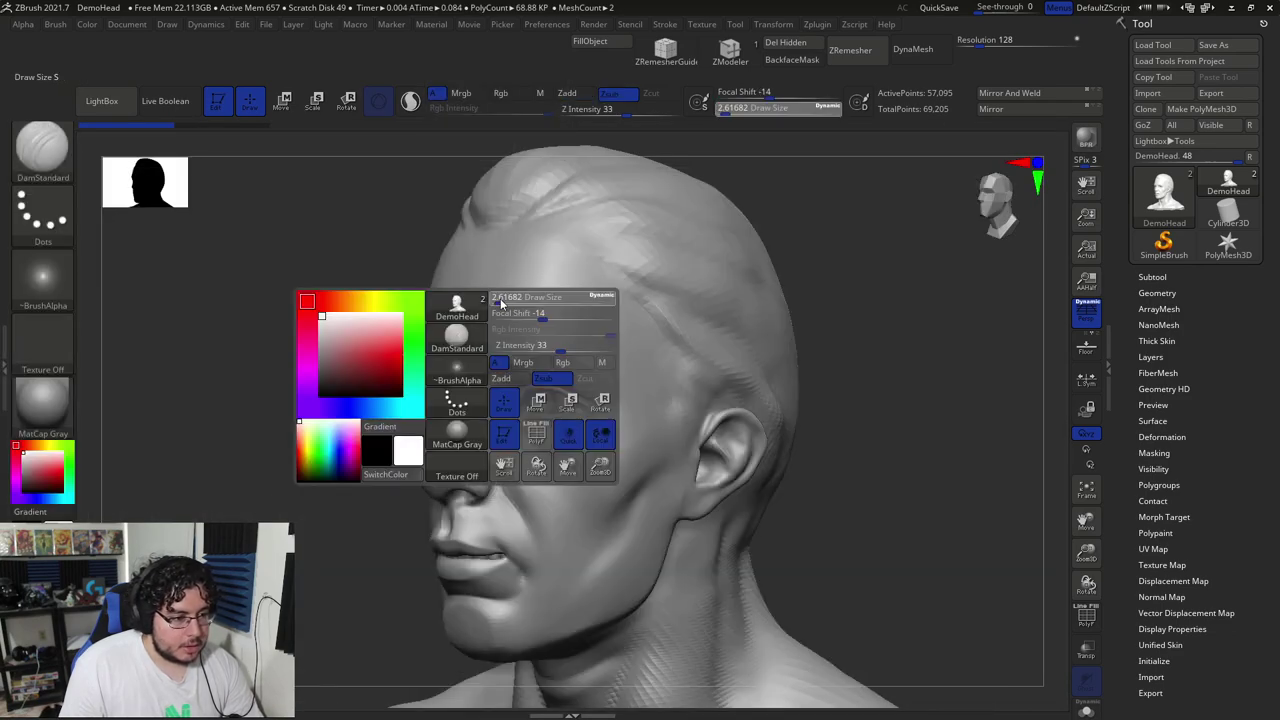
pyautogui.moveTo(505, 297)
pyautogui.mouseDown()
pyautogui.moveTo(532, 265)
pyautogui.moveTo(517, 298)
pyautogui.mouseUp()
pyautogui.press('space')
# Undo the last test stroke and subdivide the head mesh by two more levels
pyautogui.hotkey('ctrl', 'z')
pyautogui.hotkey('ctrl', 'd')
pyautogui.hotkey('ctrl', 'd')
# Set the DamStandard draw size to about 10.5 and carve a short symmetrical groove down the forehead
pyautogui.press('space')
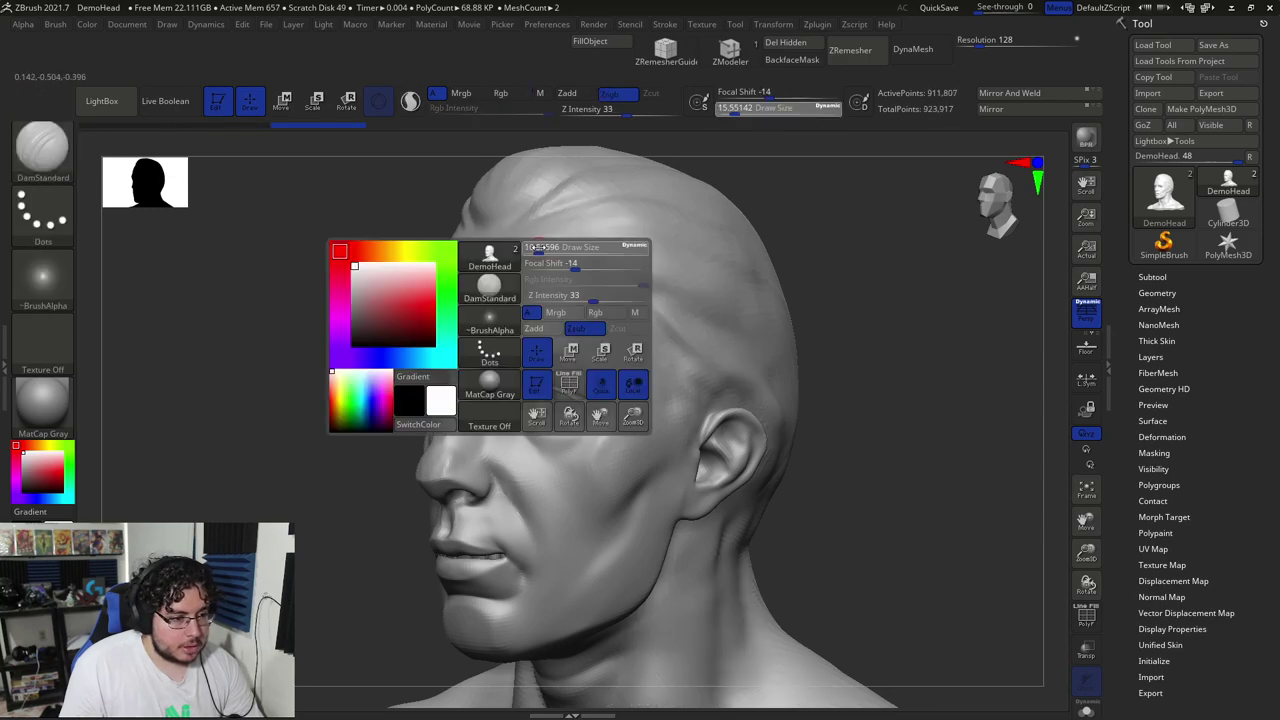
pyautogui.moveTo(548, 245); pyautogui.dragTo(540, 243)
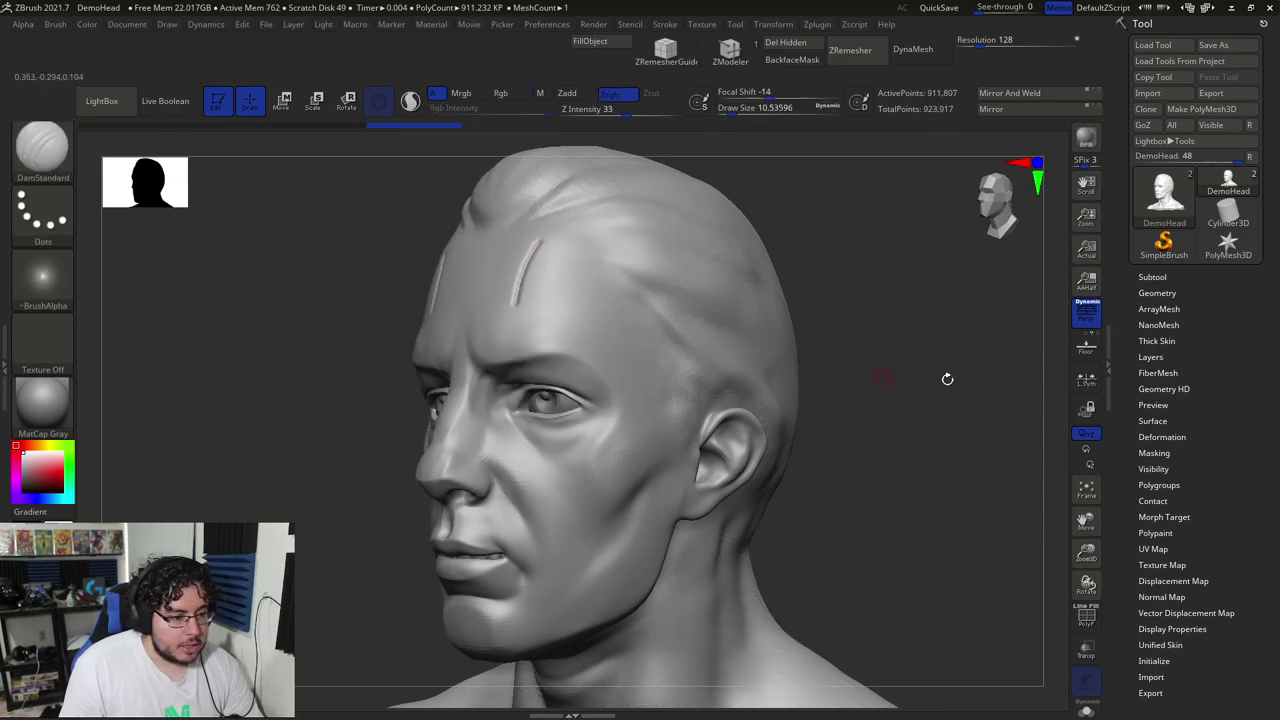
# Carve short DamStandard grooves beside the eye and on the back of the head, and interpolate strokes between them
pyautogui.moveTo(946, 374); pyautogui.dragTo(763, 397)
pyautogui.moveTo(628, 394); pyautogui.dragTo(662, 387)
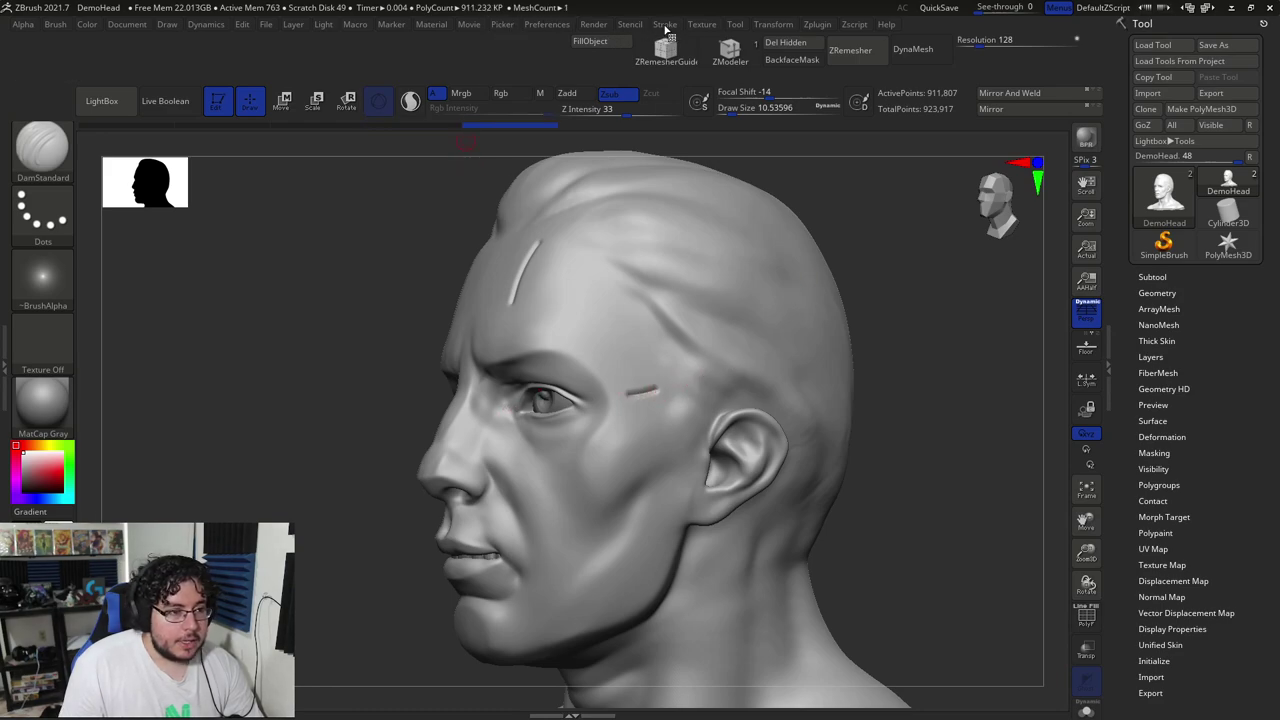
pyautogui.click(665, 24)
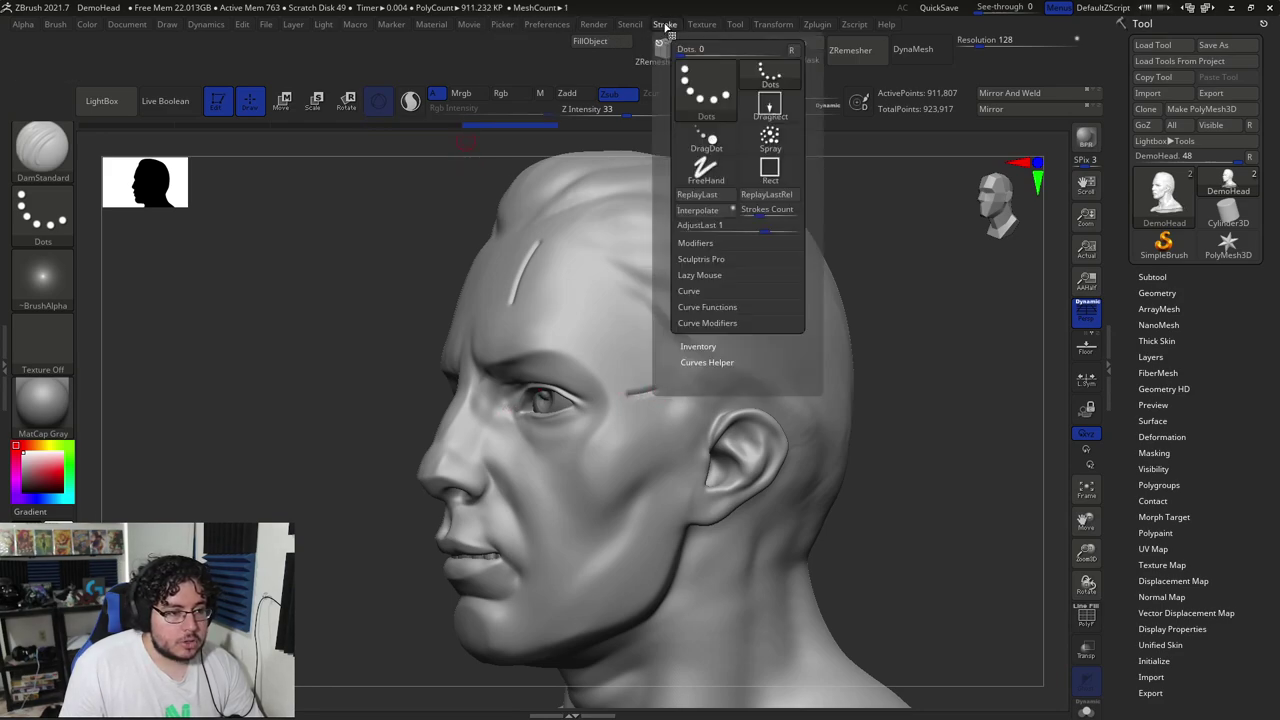
pyautogui.click(700, 211)
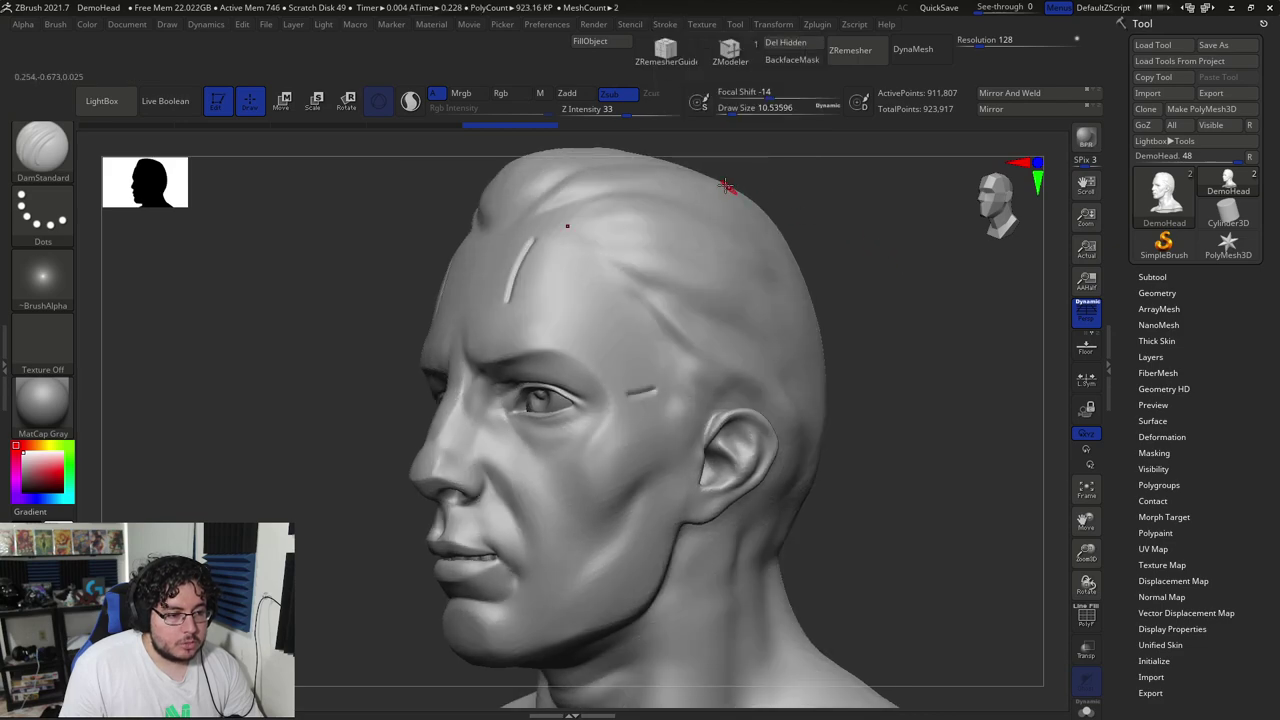
pyautogui.click(665, 24)
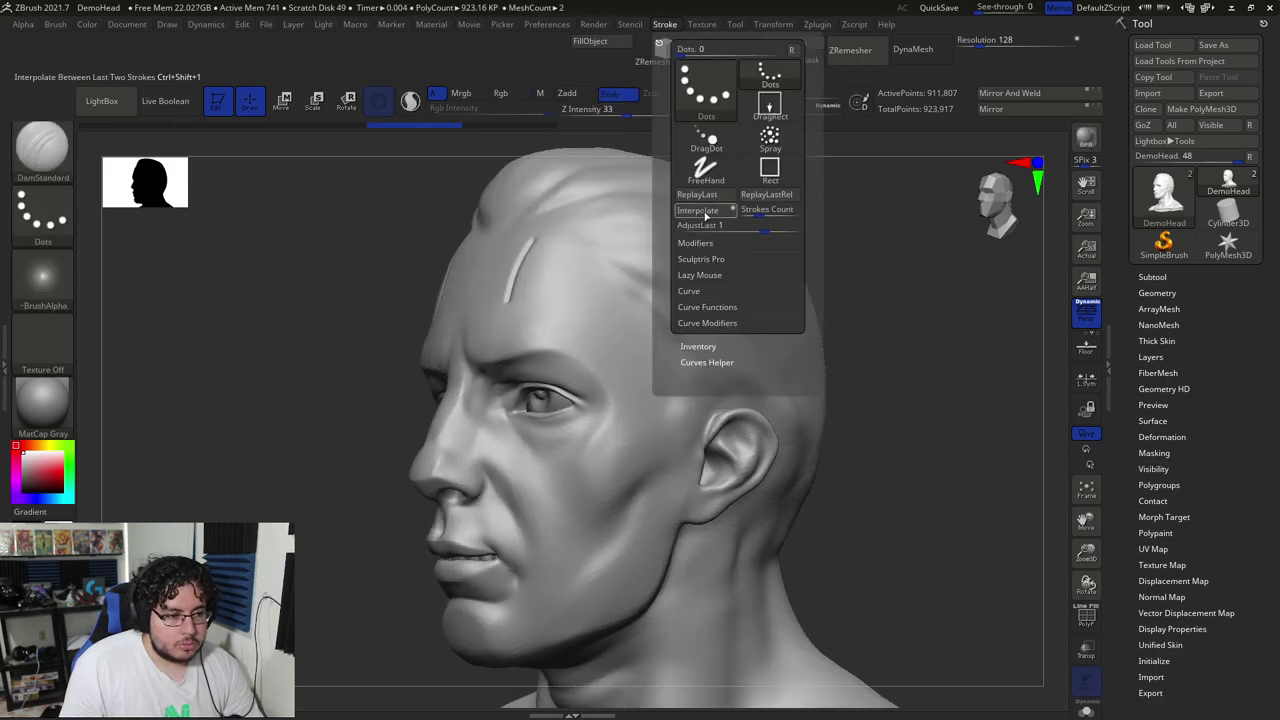
pyautogui.click(700, 211)
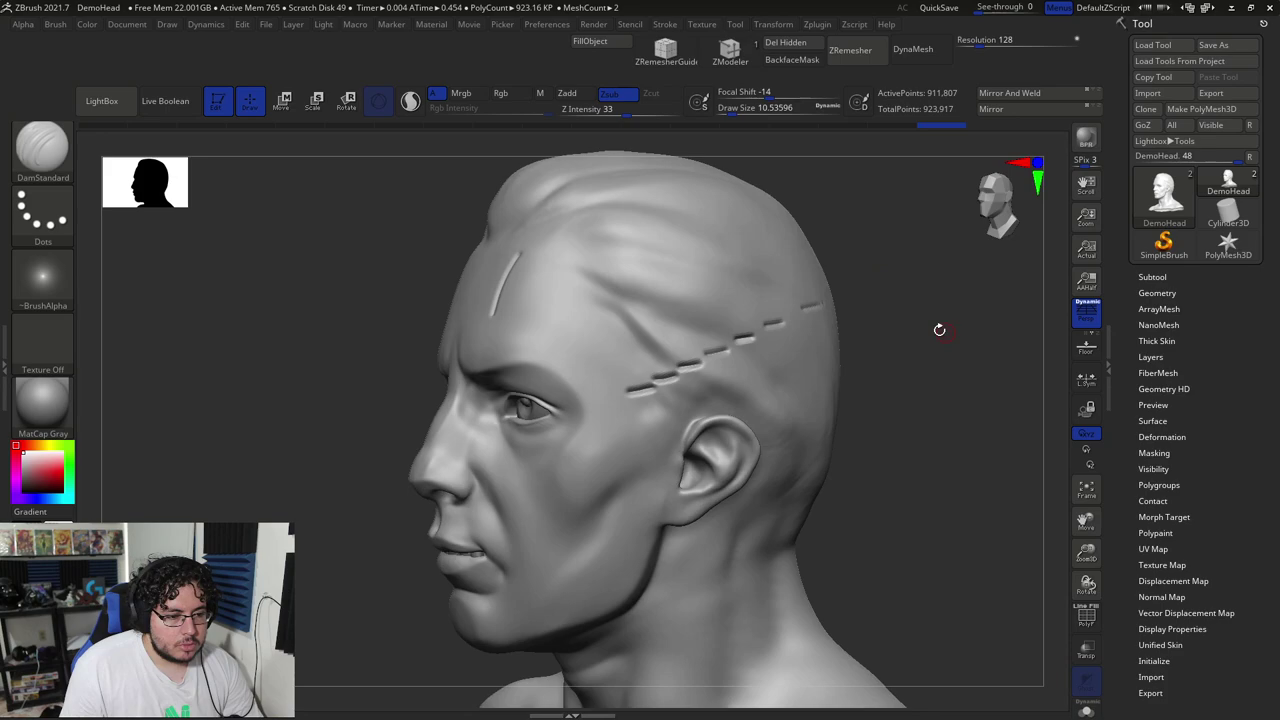
# Carve a near-vertical groove on the forehead and a diagonal one at the temple, and interpolate strokes between them
pyautogui.moveTo(523, 267); pyautogui.dragTo(512, 283)
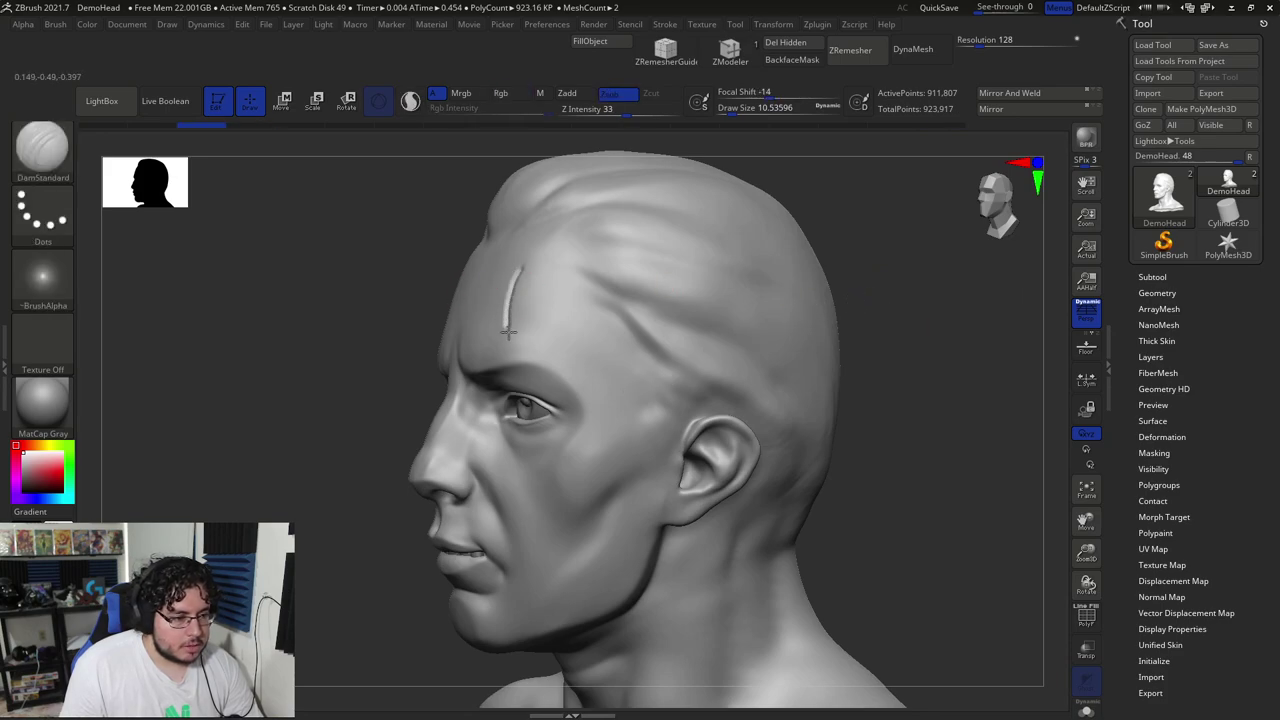
pyautogui.moveTo(613, 390); pyautogui.dragTo(655, 325)
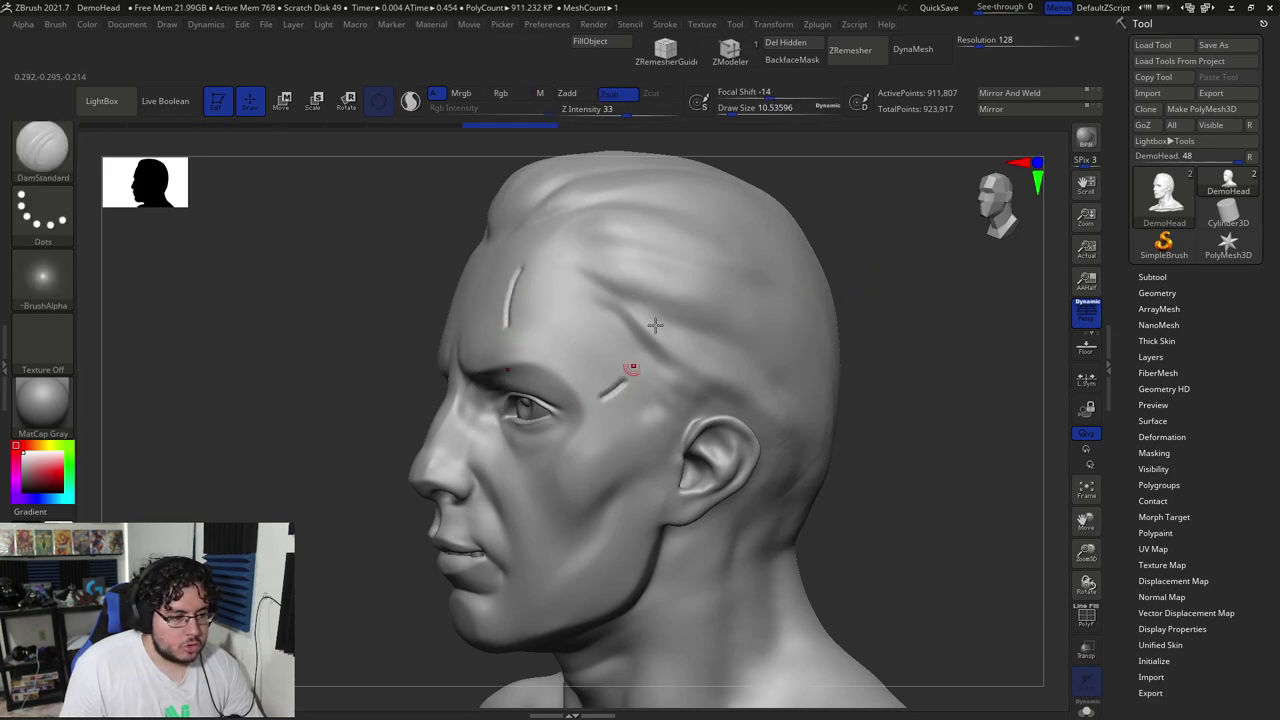
pyautogui.click(665, 24)
pyautogui.click(697, 211)
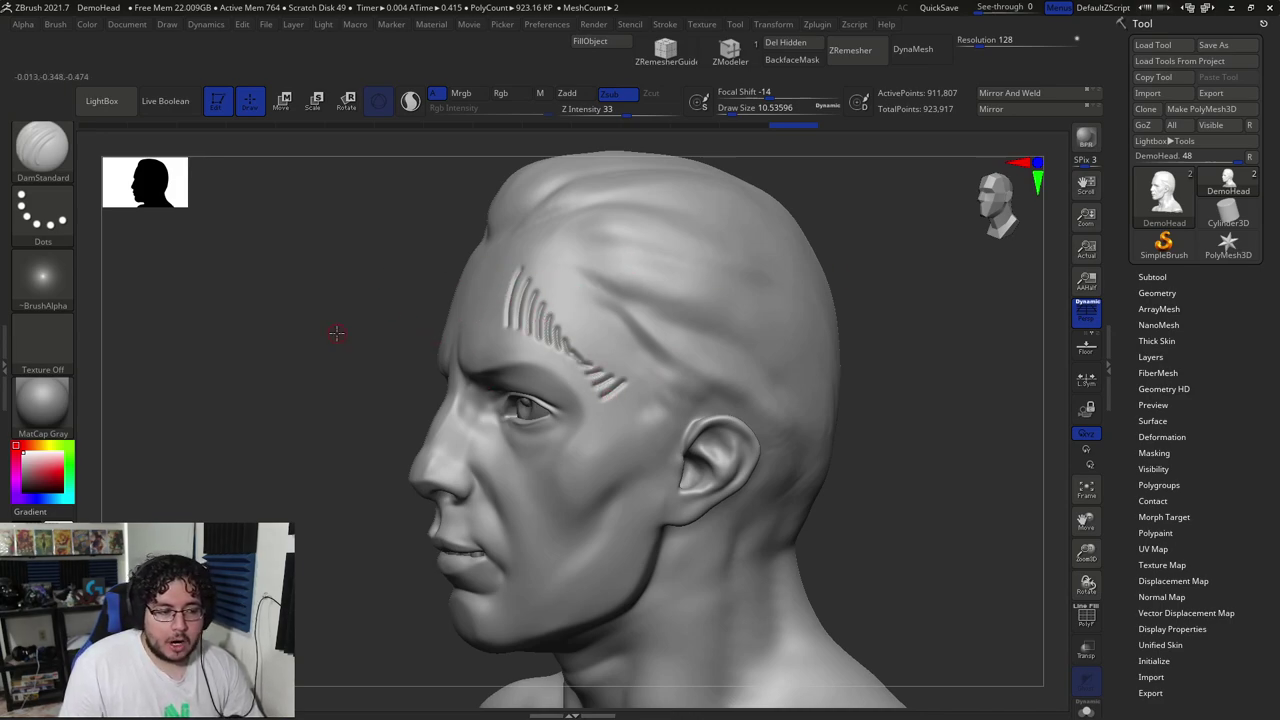
# Undo the interpolated strokes and both DamStandard grooves on the forehead and temple
pyautogui.moveTo(336, 333); pyautogui.dragTo(410, 331)
pyautogui.hotkey('ctrl', 'z')
pyautogui.hotkey('ctrl', 'z')
pyautogui.hotkey('ctrl', 'z')
pyautogui.hotkey('ctrl', 'z')
pyautogui.hotkey('ctrl', 'z')
pyautogui.hotkey('ctrl', 'z')
pyautogui.hotkey('ctrl', 'z')
pyautogui.hotkey('ctrl', 'z')
pyautogui.hotkey('ctrl', 'z')
pyautogui.hotkey('ctrl', 'z')
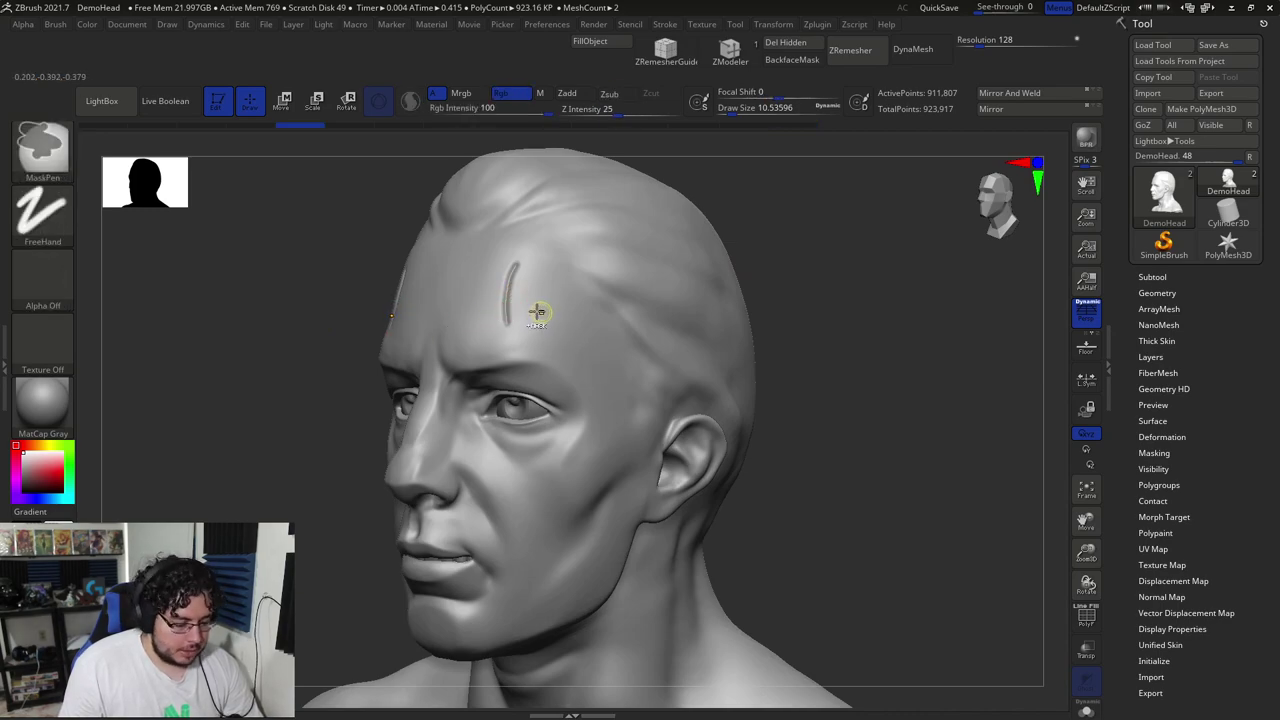
pyautogui.hotkey('ctrl', 'z')
pyautogui.hotkey('ctrl', 'z')
# Select the ClayBuildup brush, add one stroke above the brow and one on the cheek, and interpolate between them
pyautogui.press('b')
pyautogui.press('c')
pyautogui.press('b')
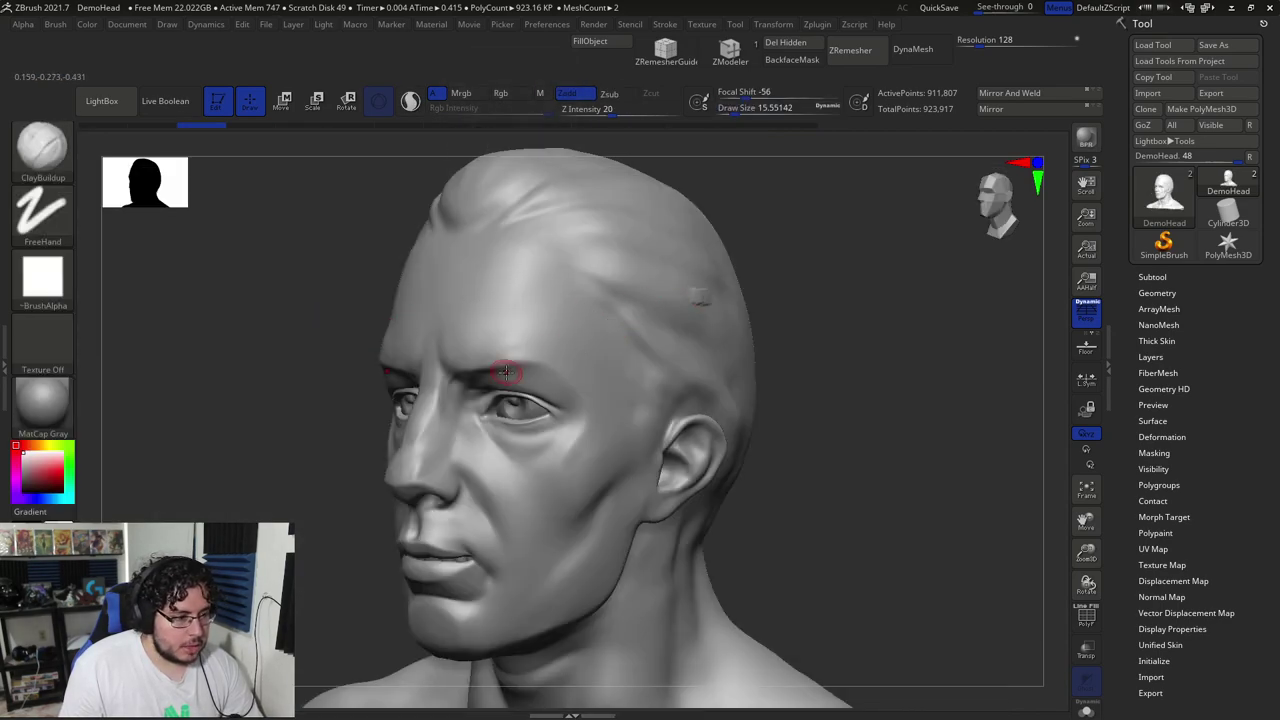
pyautogui.moveTo(557, 349); pyautogui.dragTo(508, 363)
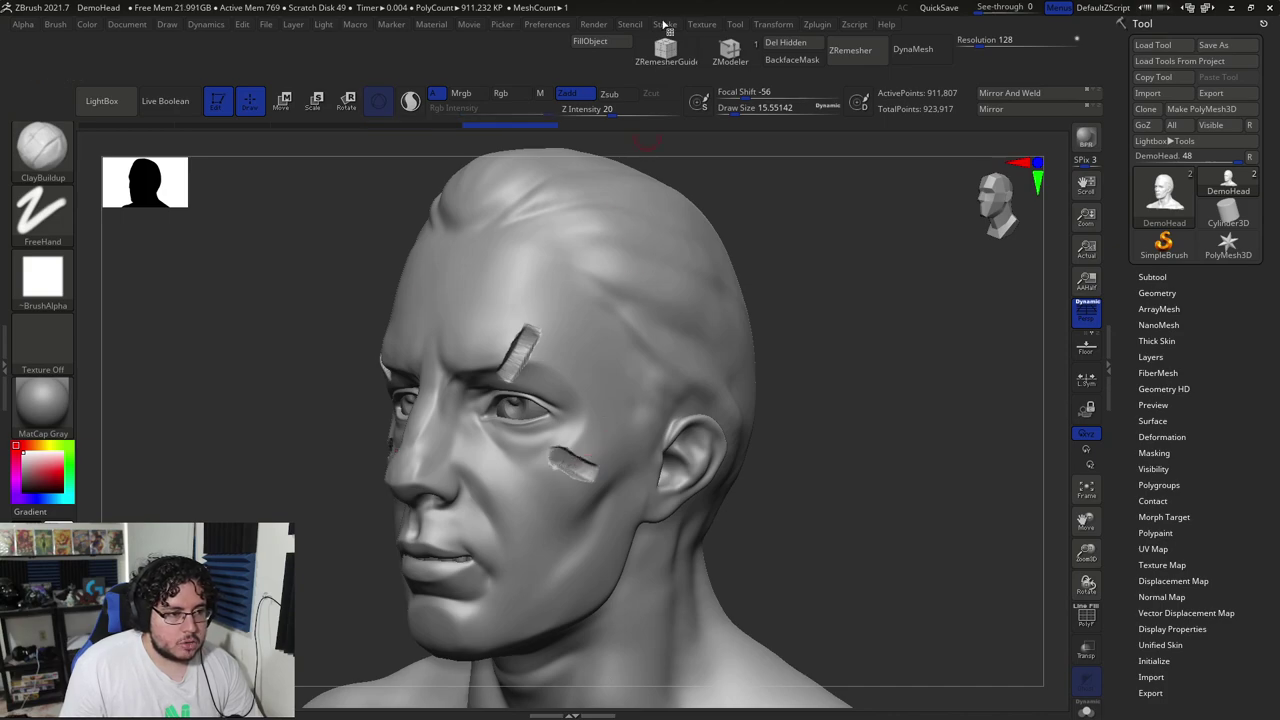
pyautogui.click(665, 24)
pyautogui.click(700, 211)
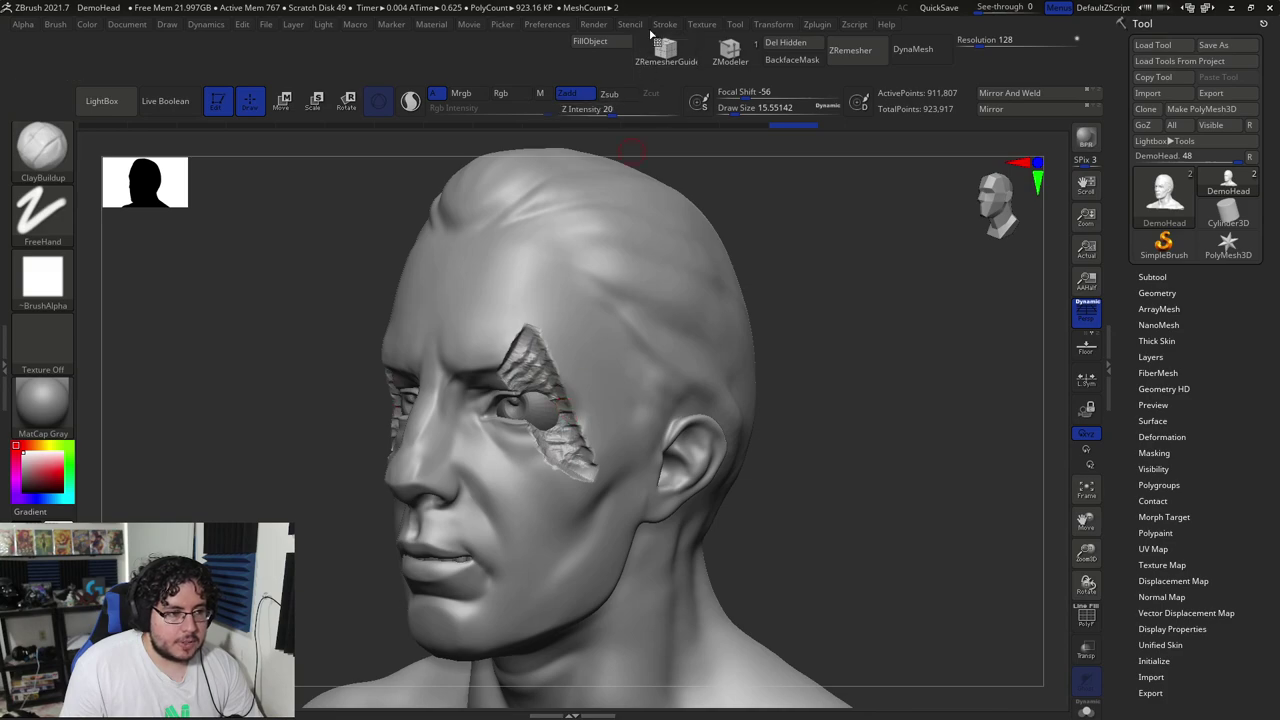
# Undo the ClayBuildup interpolation and repeat it with a strokes count of 4, and once more with a lower count
pyautogui.click(665, 24)
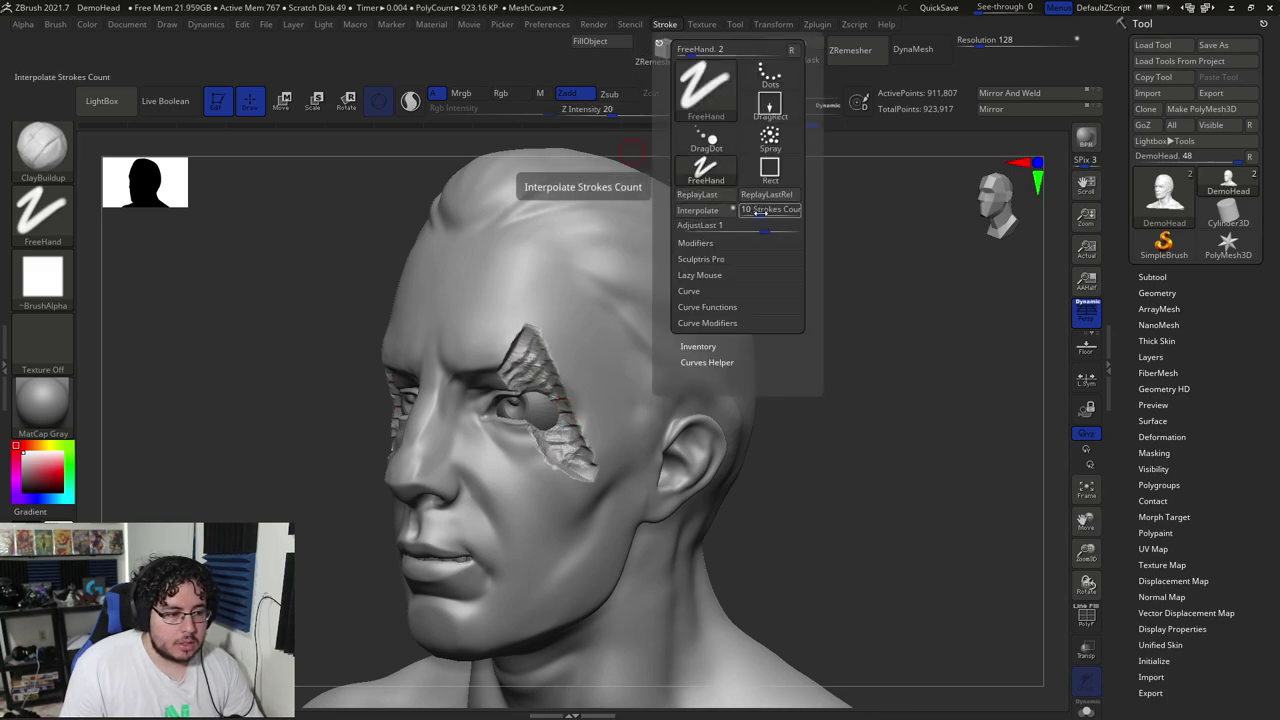
pyautogui.hotkey('ctrl', 'z')
pyautogui.moveTo(760, 211); pyautogui.dragTo(755, 211)
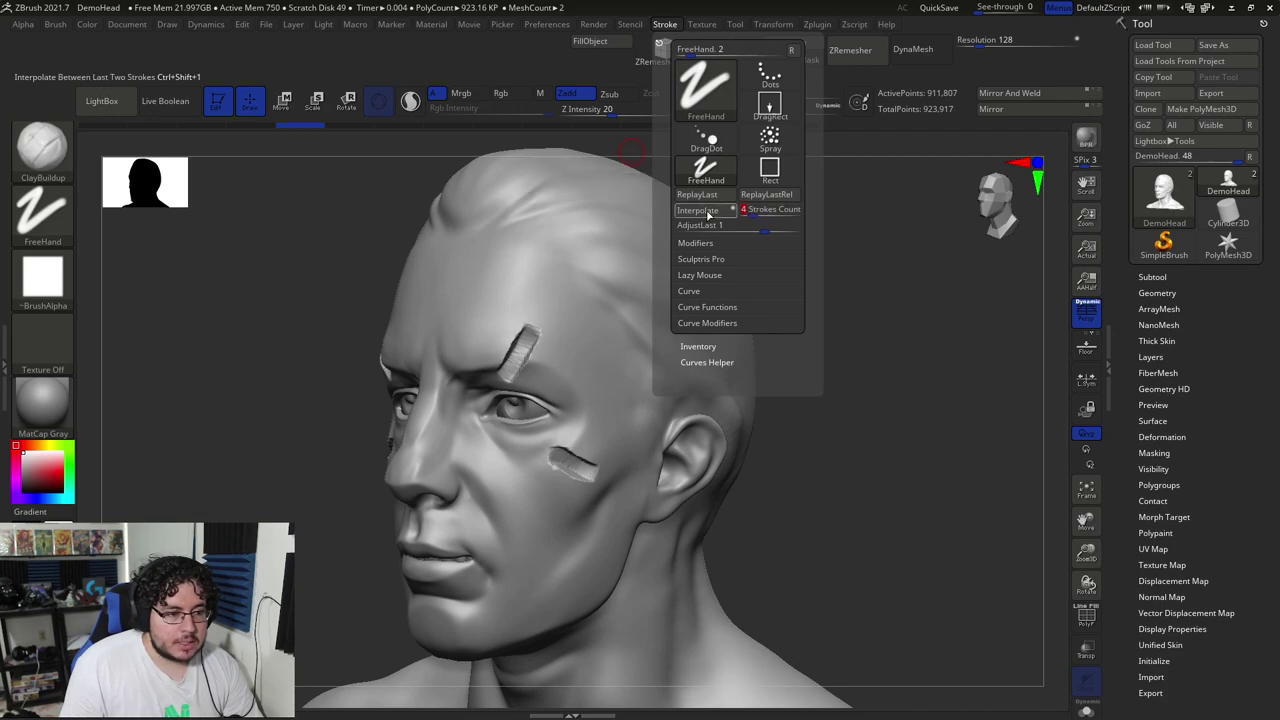
pyautogui.click(709, 212)
pyautogui.hotkey('ctrl', 'z')
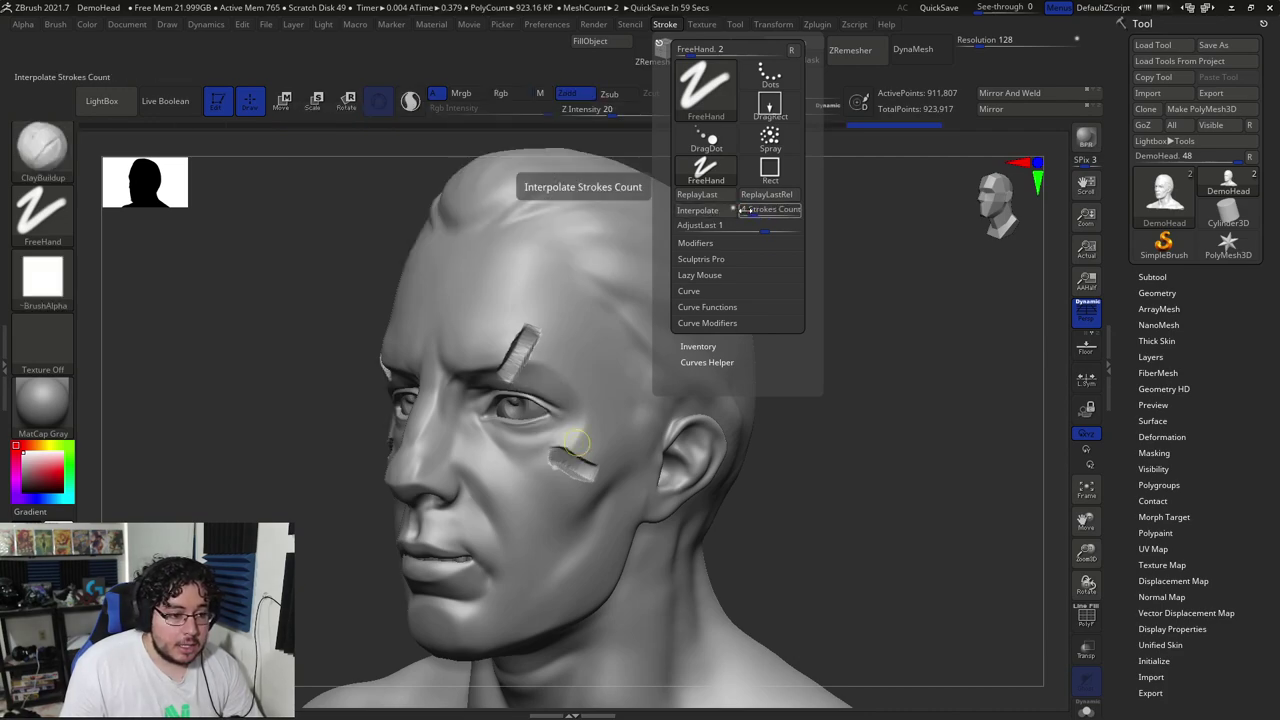
pyautogui.click(712, 216)
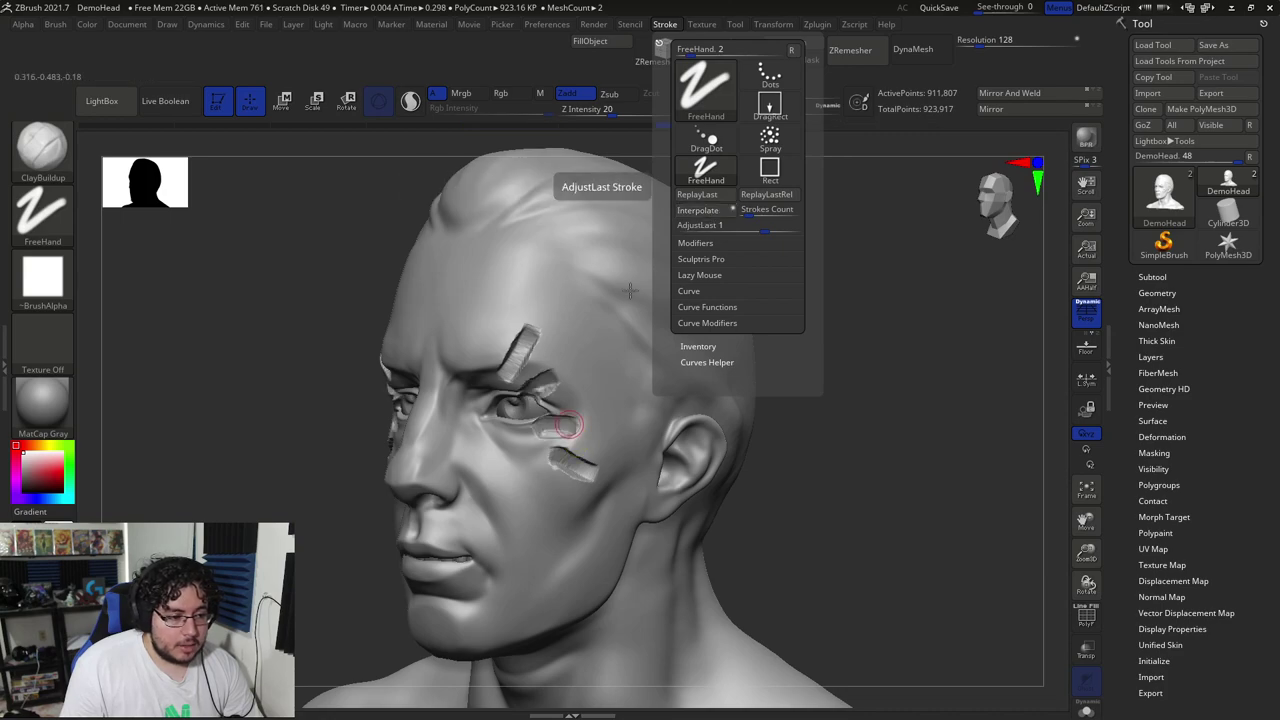
# Undo the interpolated and original ClayBuildup strokes on the brow and cheek
pyautogui.moveTo(294, 383); pyautogui.dragTo(537, 329)
pyautogui.hotkey('ctrl', 'z')
pyautogui.hotkey('ctrl', 'z')
pyautogui.hotkey('ctrl', 'z')
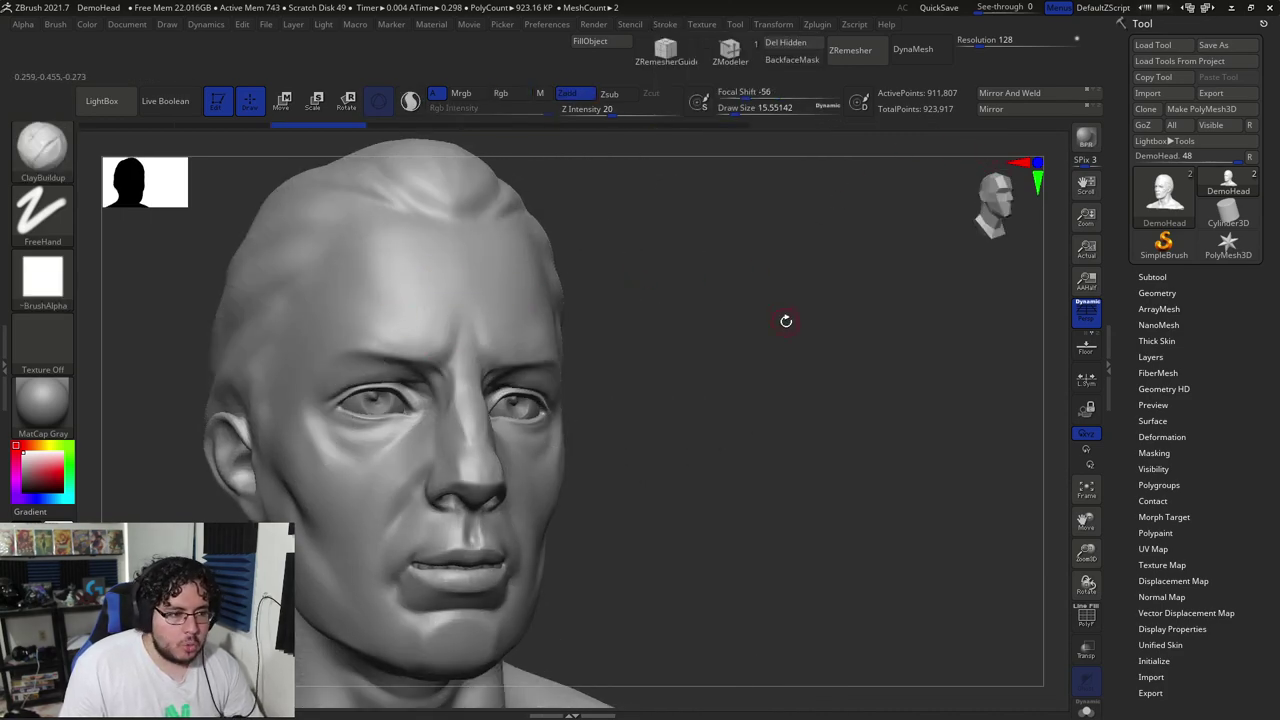
pyautogui.keyDown('alt'); pyautogui.moveTo(769, 360); pyautogui.dragTo(610, 314); pyautogui.keyUp('alt')
pyautogui.moveTo(463, 303); pyautogui.dragTo(705, 390)
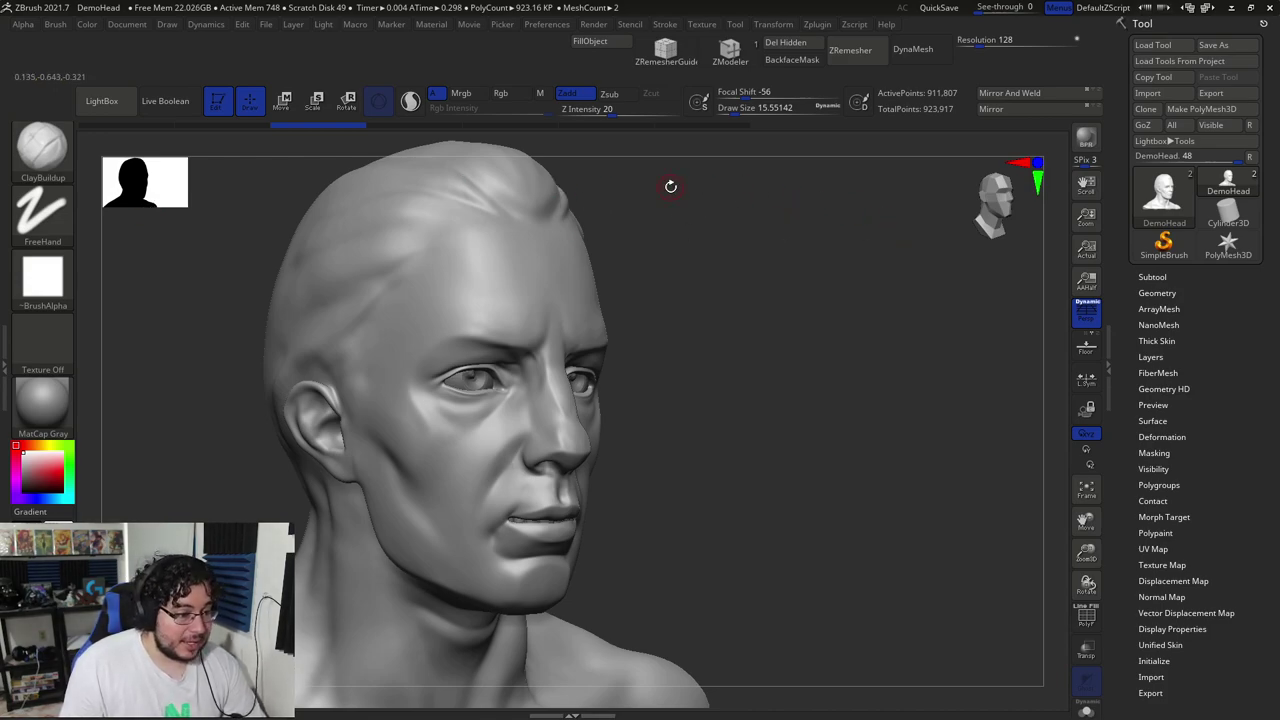
# Look at the Chisel3D brush shapes and switch to the ChiselCreature brush with the Horn2 shape
pyautogui.click(42, 147)
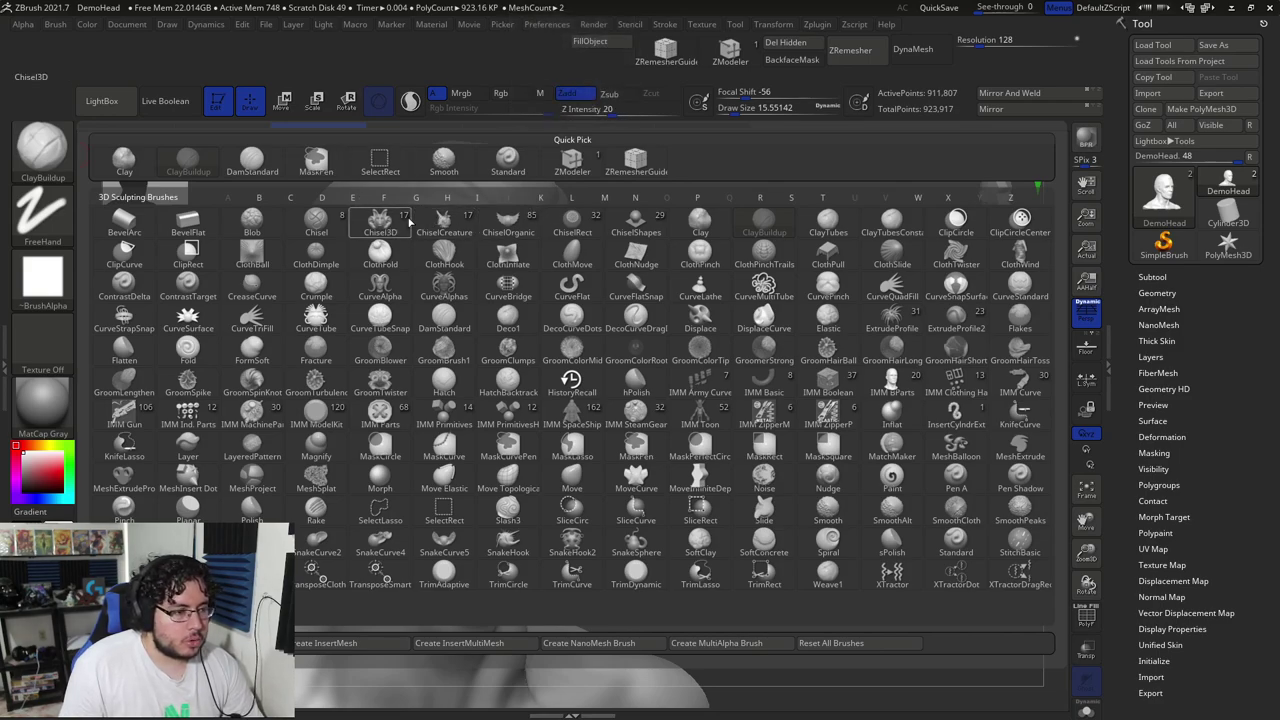
pyautogui.click(369, 229)
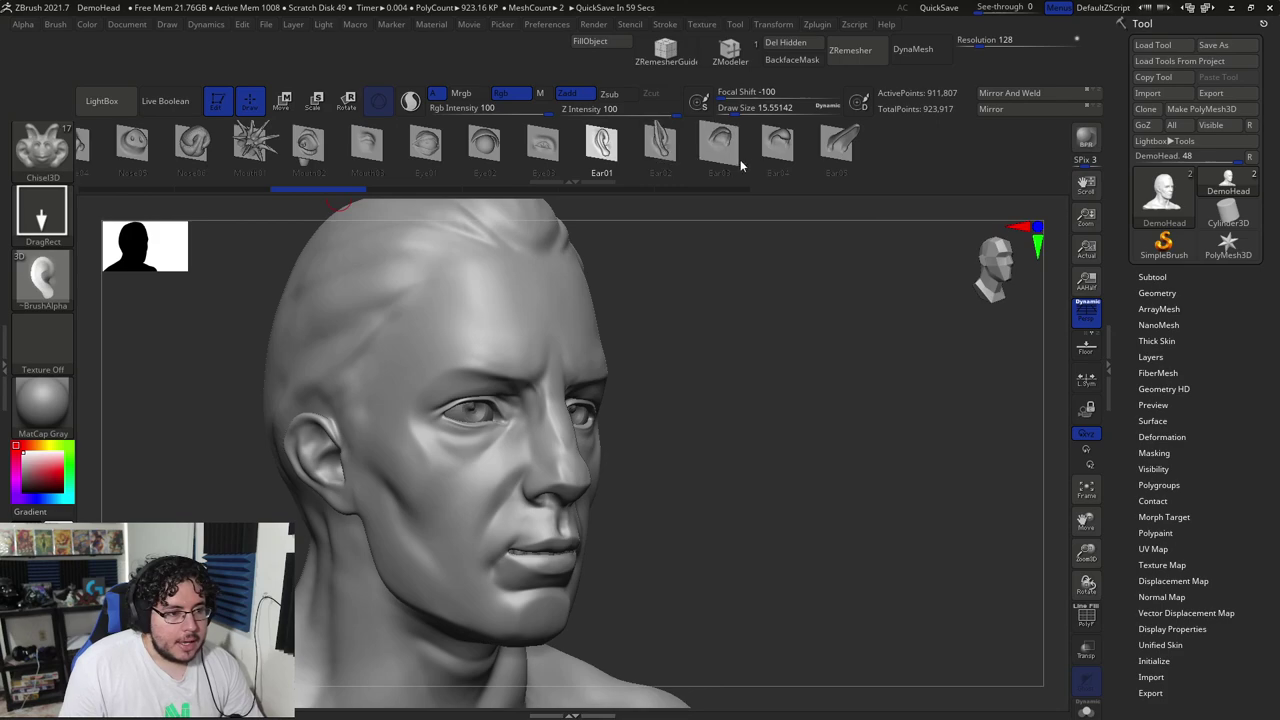
pyautogui.click(41, 145)
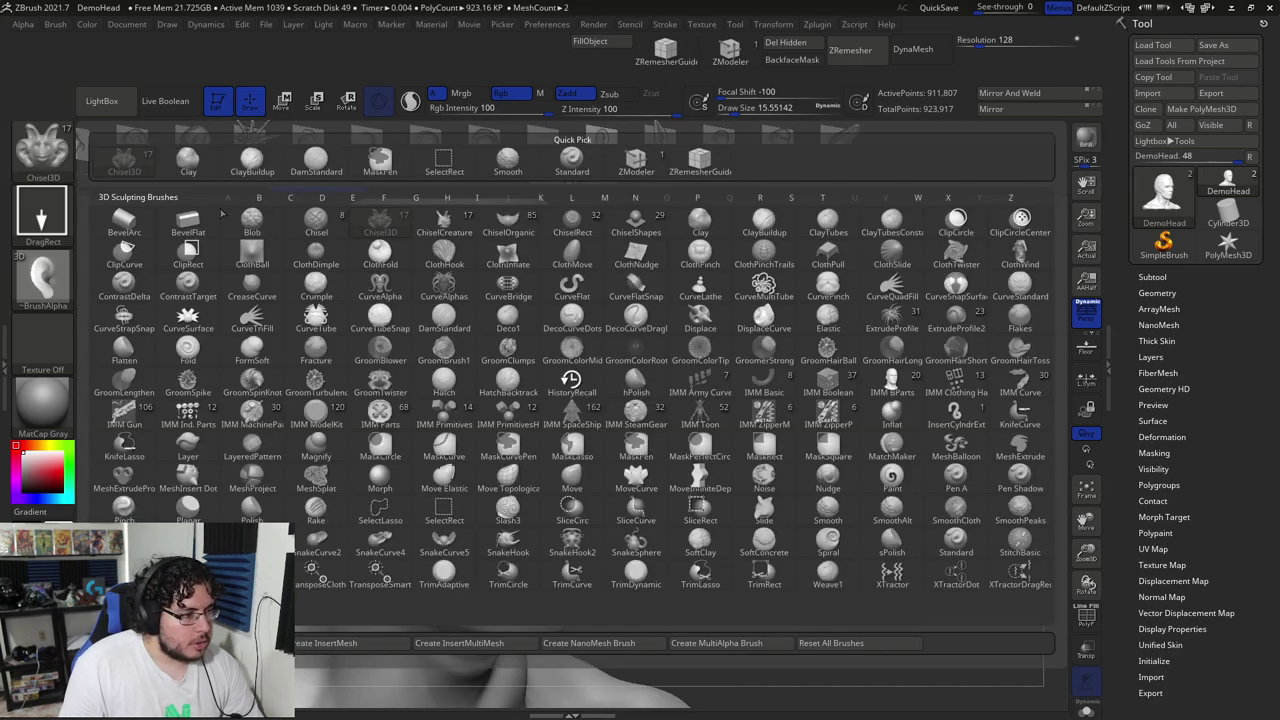
pyautogui.click(445, 222)
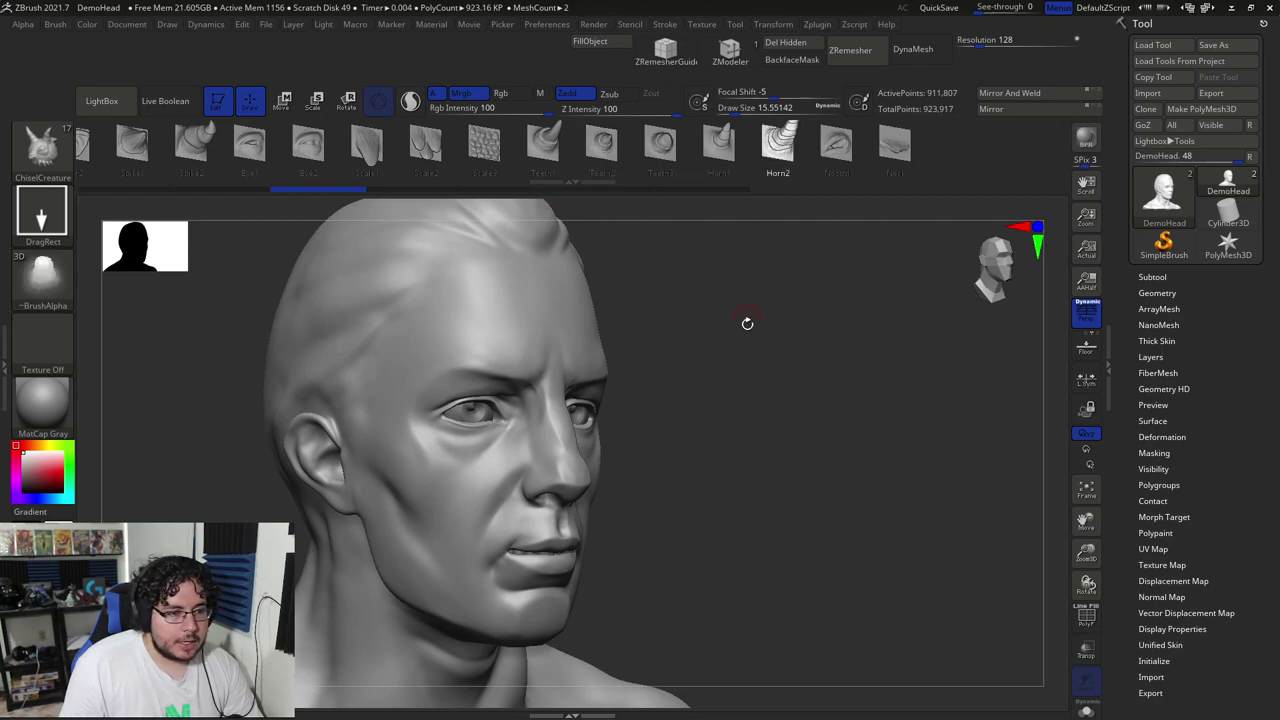
pyautogui.keyDown('alt'); pyautogui.moveTo(747, 323); pyautogui.dragTo(809, 374); pyautogui.keyUp('alt')
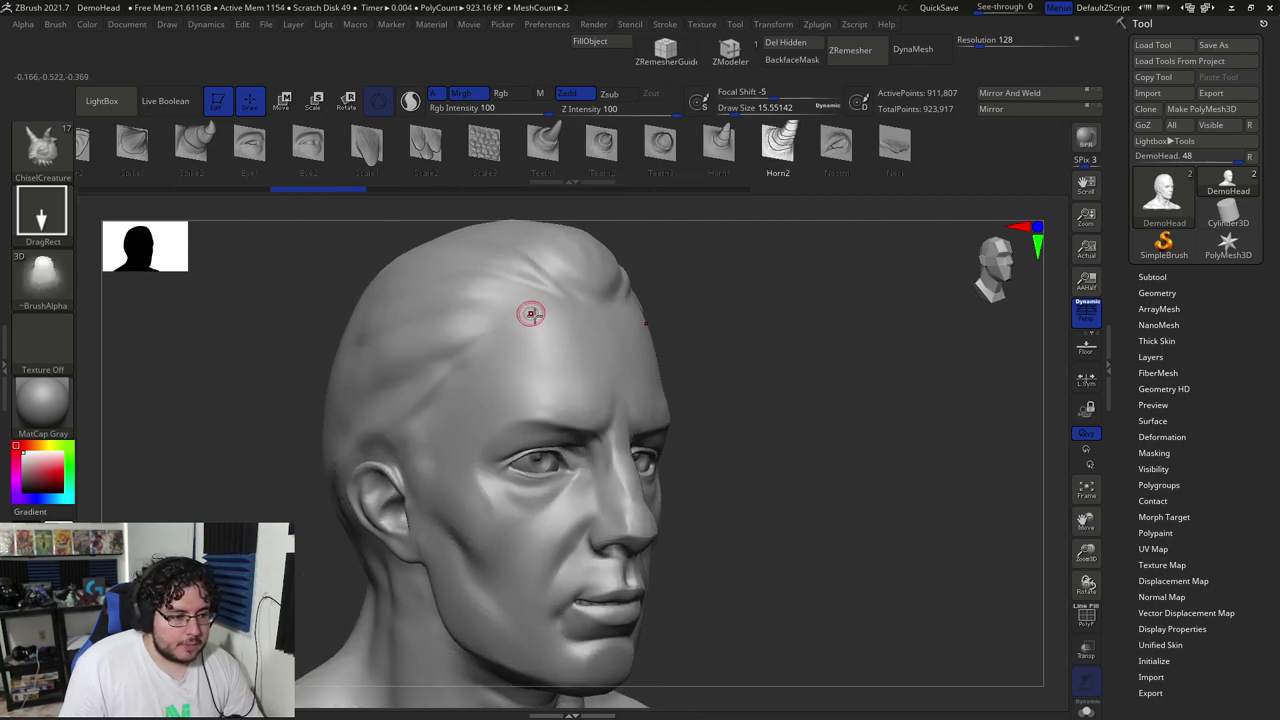
# Pull a large pair of horns from the forehead and a small pair above the ears, and interpolate between them
pyautogui.moveTo(531, 314); pyautogui.dragTo(548, 265)
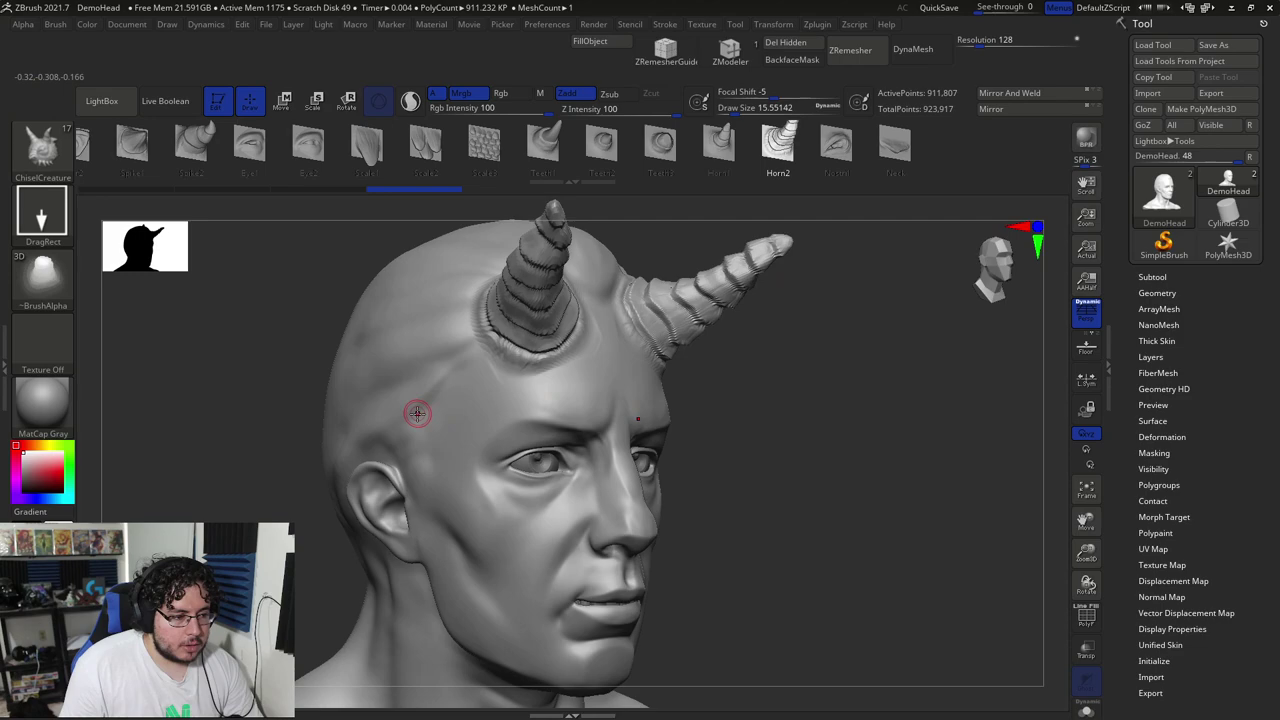
pyautogui.moveTo(429, 430); pyautogui.dragTo(433, 434)
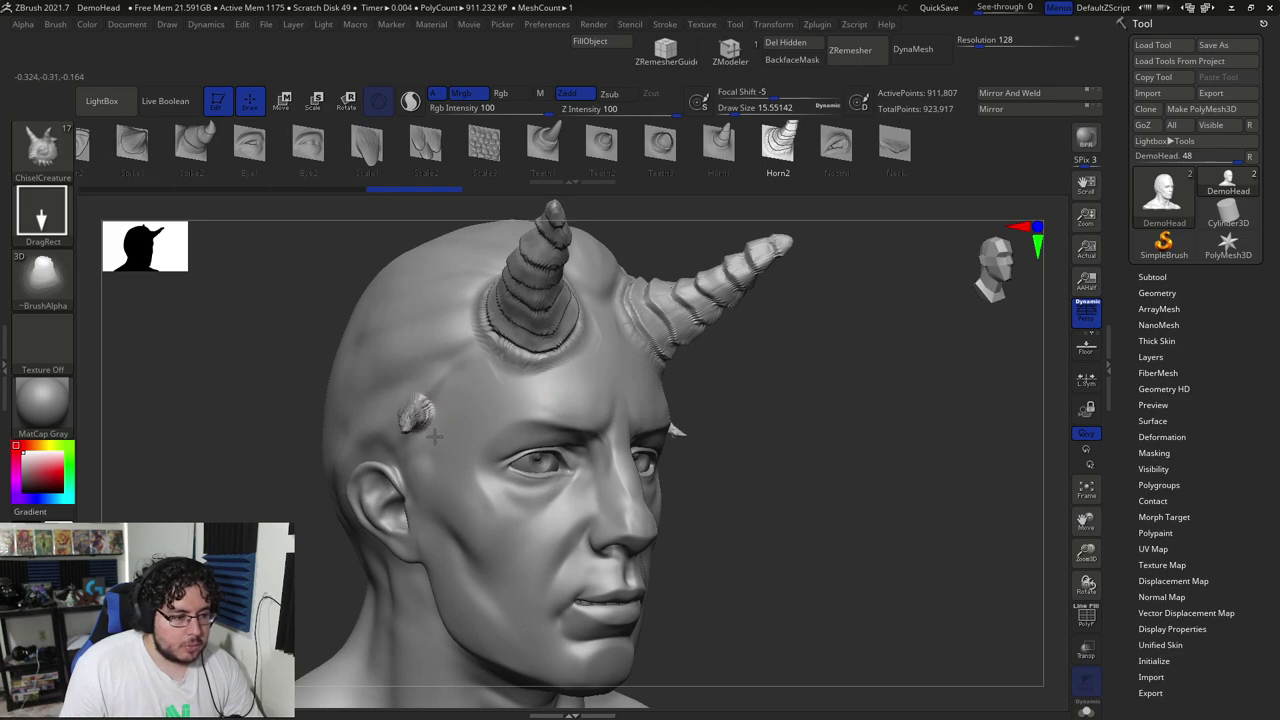
pyautogui.click(665, 25)
pyautogui.click(704, 214)
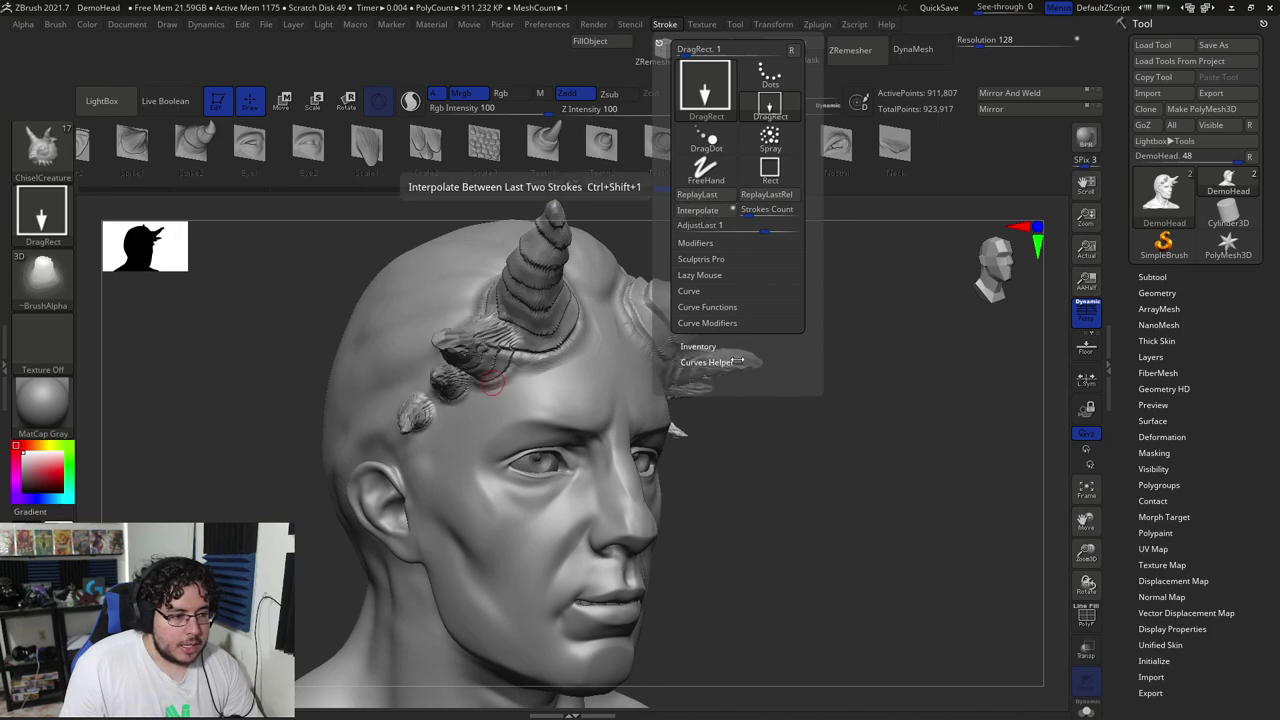
# Inspect the interpolated horns from the side and from above, and undo all of them
pyautogui.moveTo(712, 450); pyautogui.dragTo(890, 488)
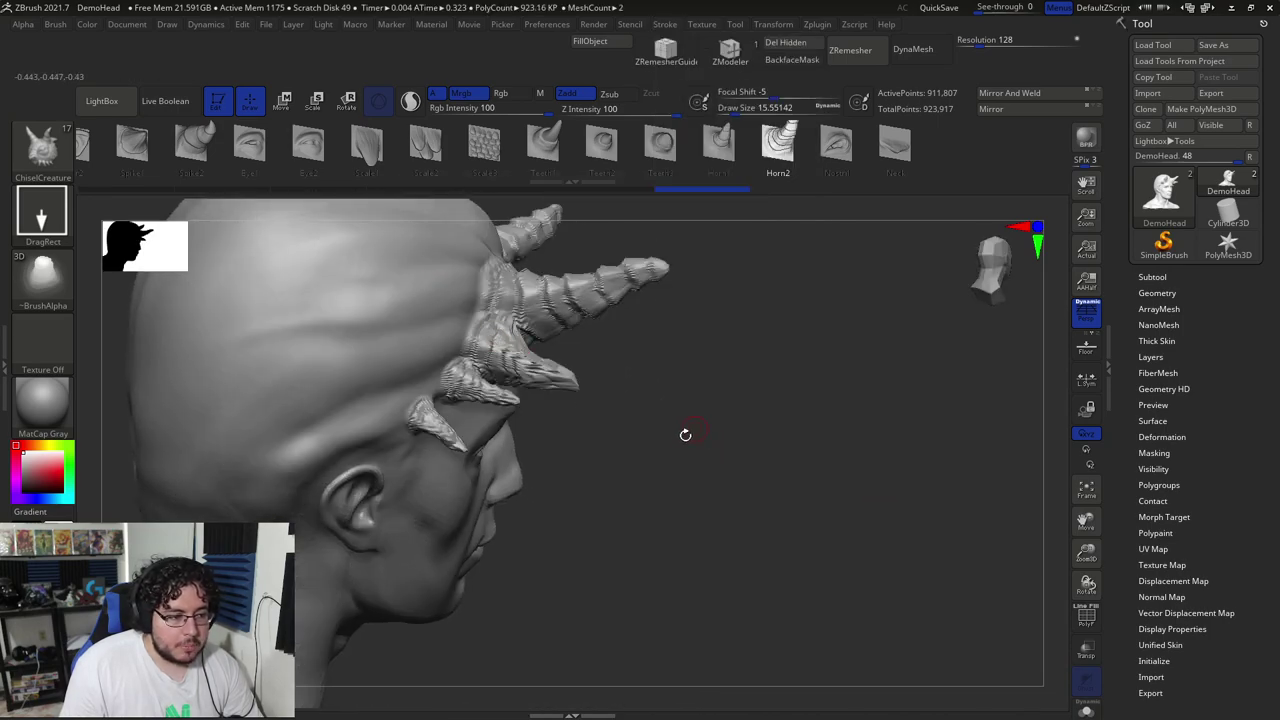
pyautogui.moveTo(686, 434); pyautogui.dragTo(510, 330)
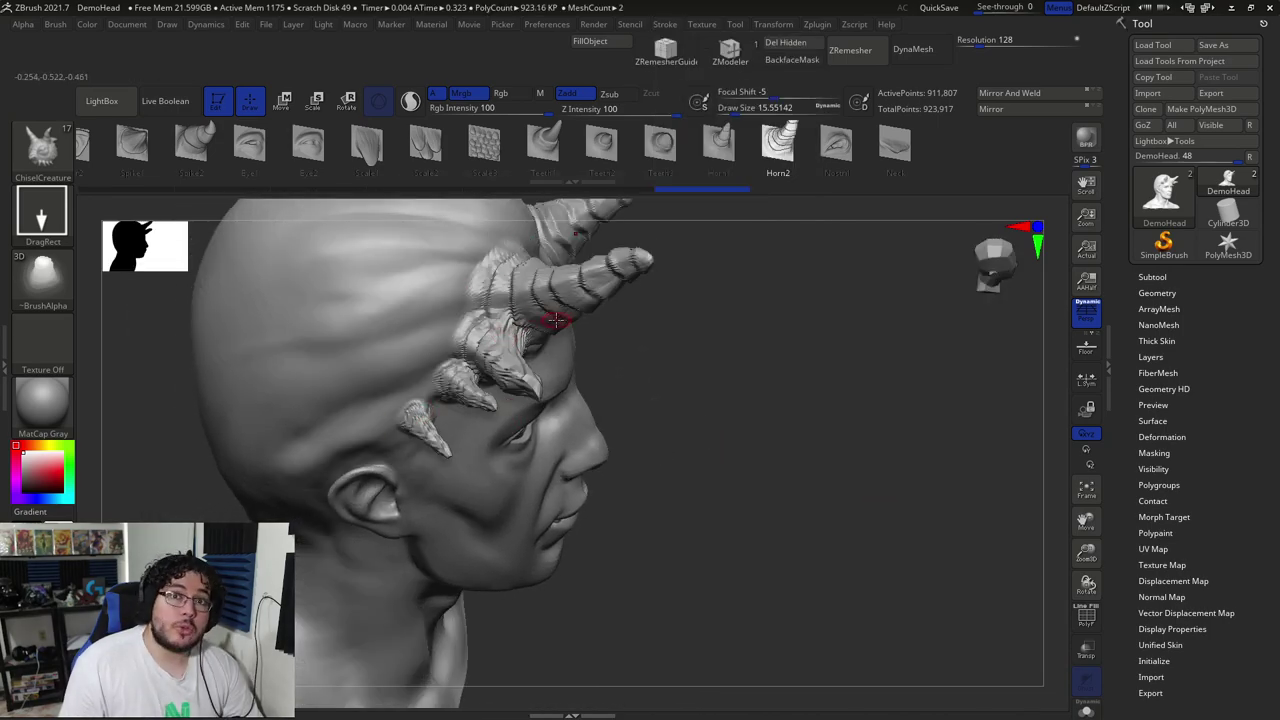
pyautogui.moveTo(733, 304); pyautogui.dragTo(674, 386)
pyautogui.hotkey('ctrl', 'z')
pyautogui.hotkey('ctrl', 'z')
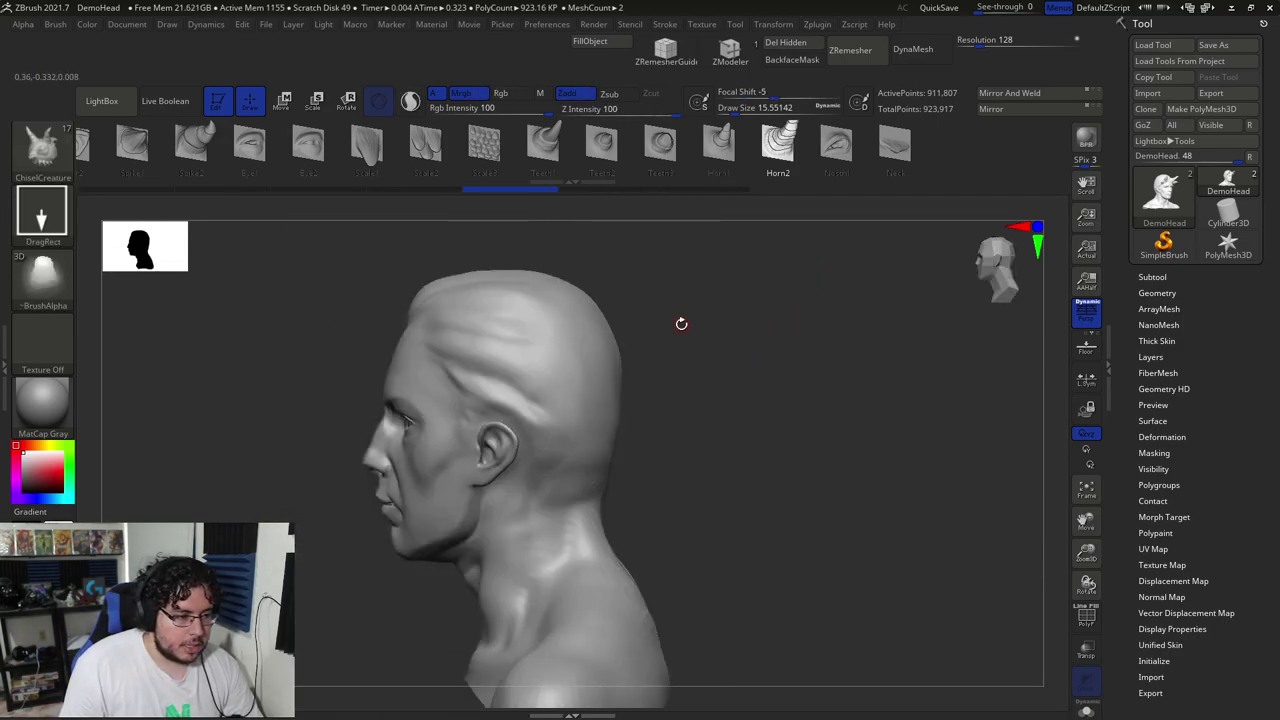
# Place one symmetrical pair of Horn2 horns on the forehead and a smaller pair on the back of the head
pyautogui.moveTo(680, 323); pyautogui.dragTo(486, 414)
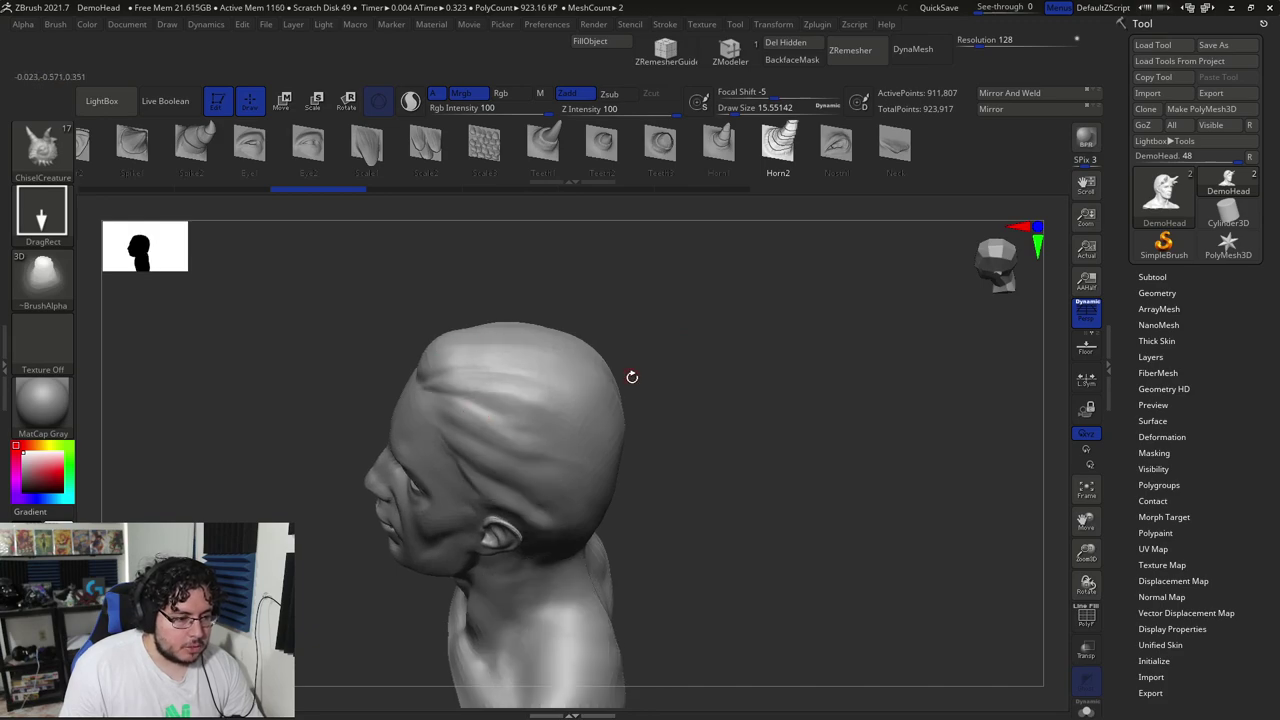
pyautogui.moveTo(632, 377)
pyautogui.mouseDown()
pyautogui.moveTo(456, 426)
pyautogui.moveTo(557, 408)
pyautogui.mouseUp()
pyautogui.moveTo(695, 389); pyautogui.dragTo(671, 386)
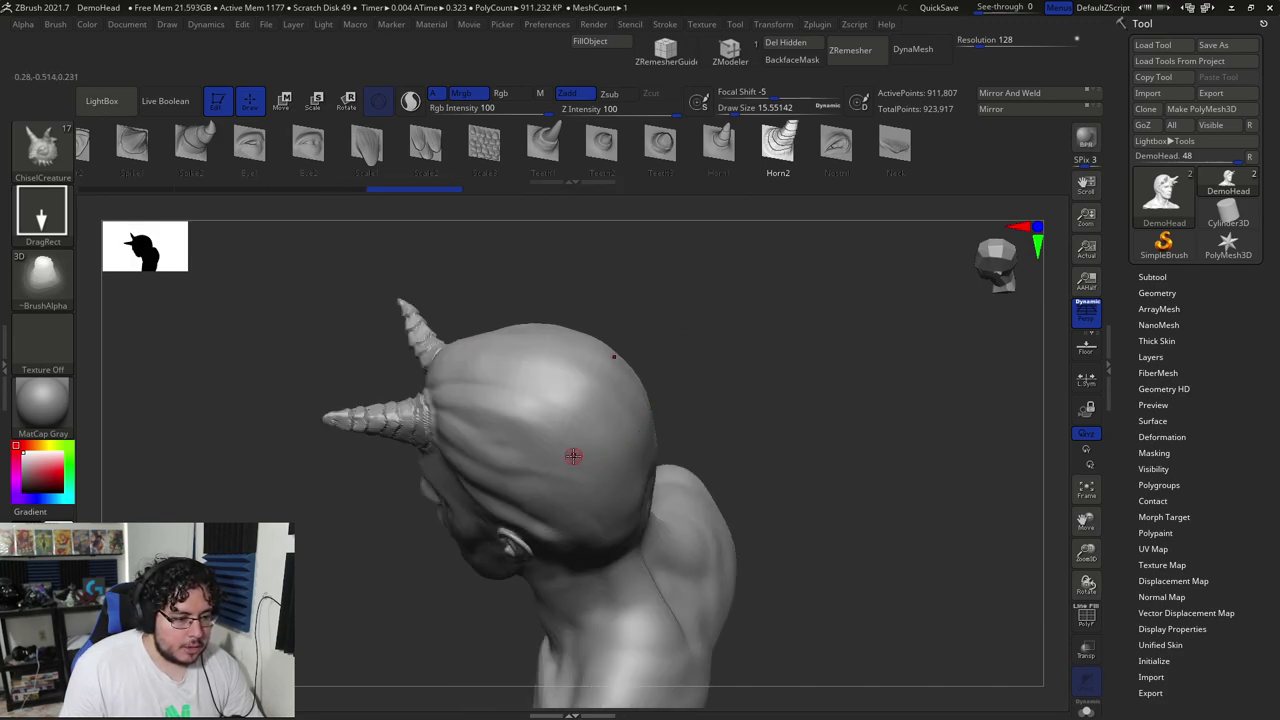
pyautogui.moveTo(573, 456); pyautogui.dragTo(584, 466)
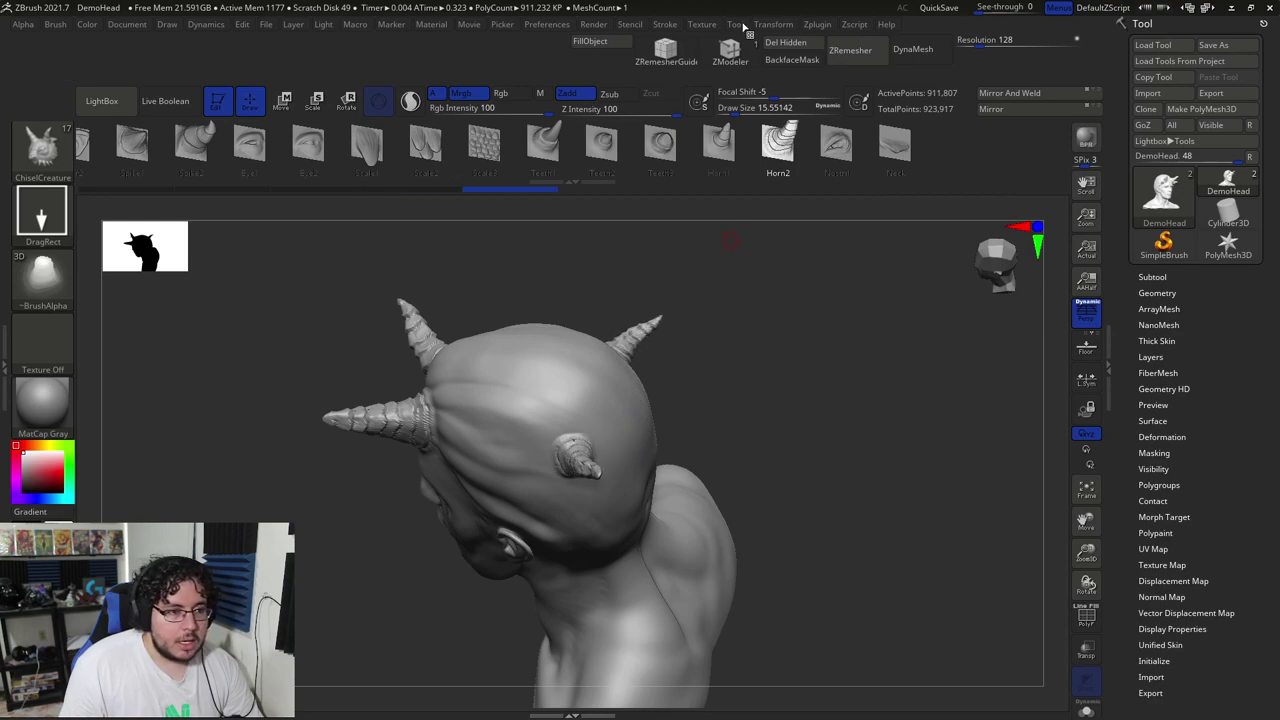
pyautogui.click(778, 24)
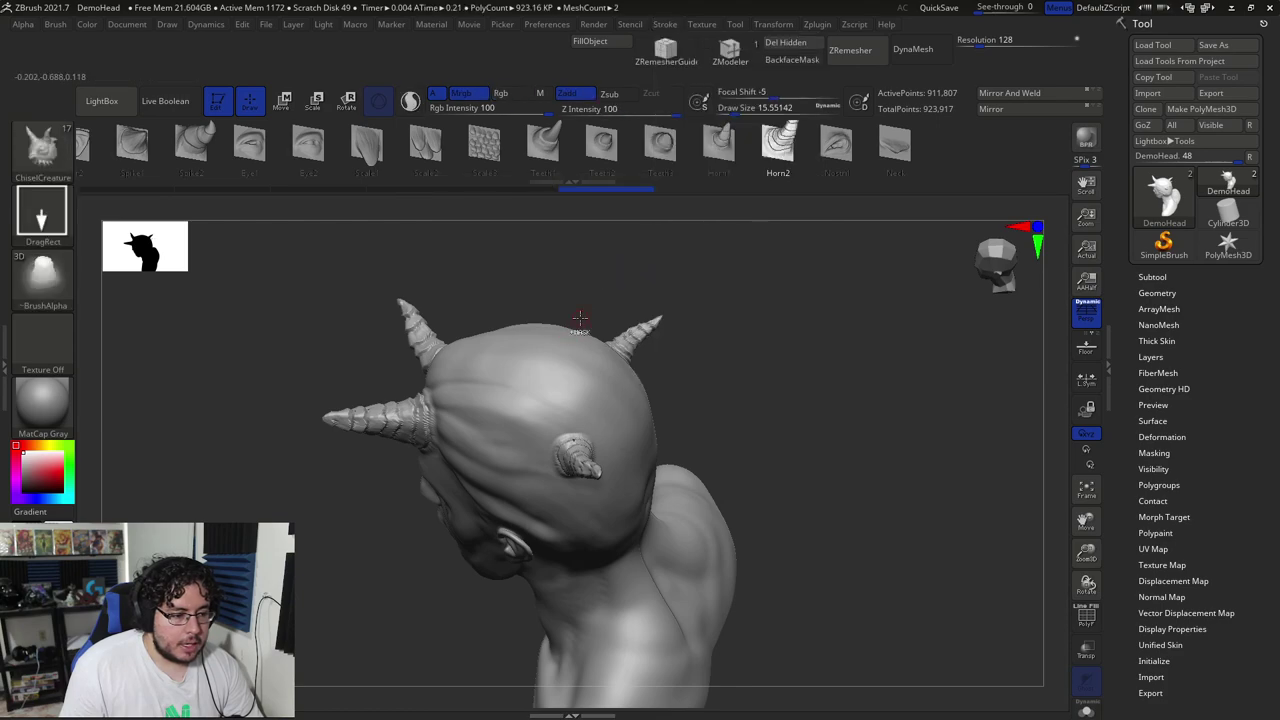
# Undo both horn pairs and pull new ones on the forehead and the back of the head
pyautogui.hotkey('ctrl', 'z')
pyautogui.hotkey('ctrl', 'z')
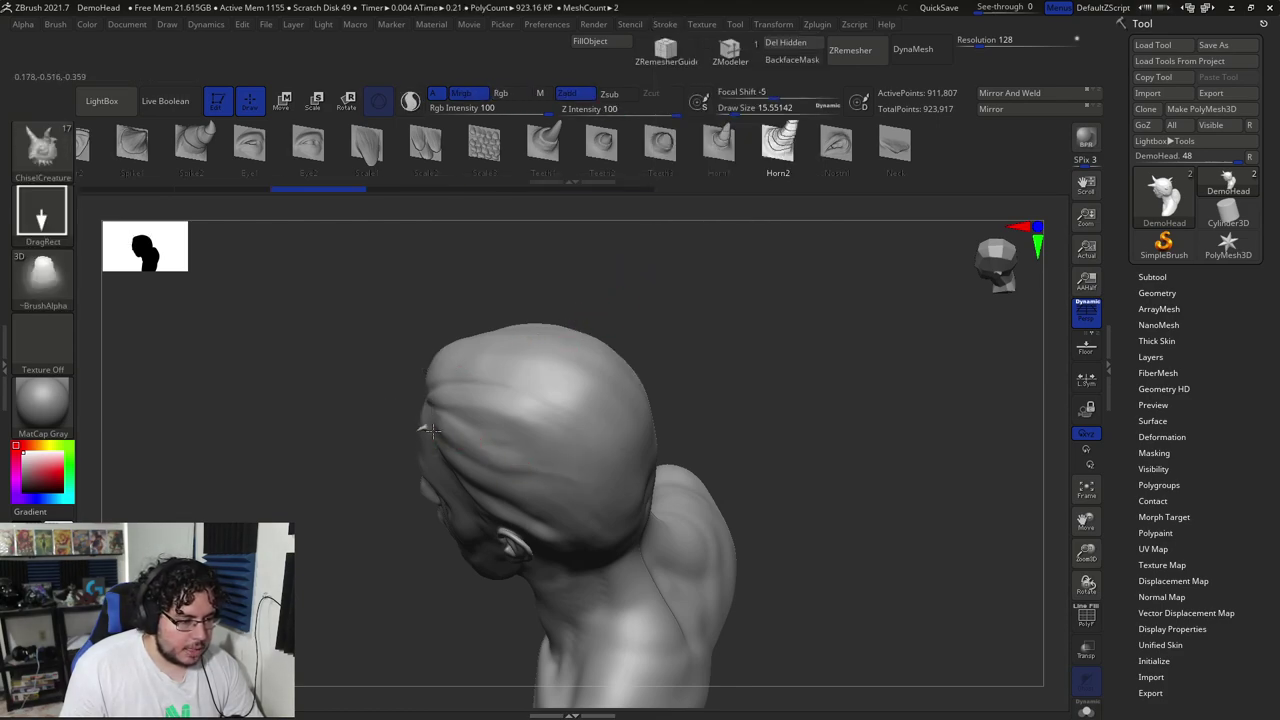
pyautogui.moveTo(428, 430); pyautogui.dragTo(580, 498)
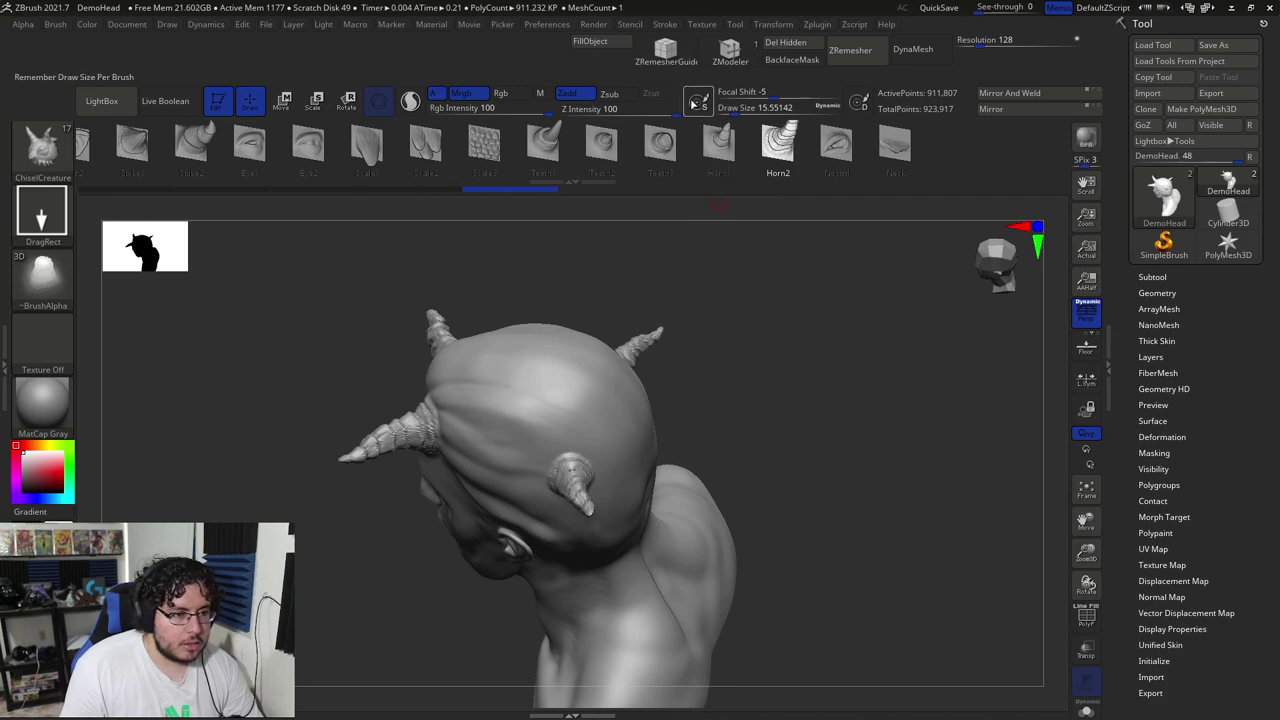
# Interpolate between the horn pair on the forehead and the pair on the back of the head
pyautogui.click(668, 25)
pyautogui.click(697, 211)
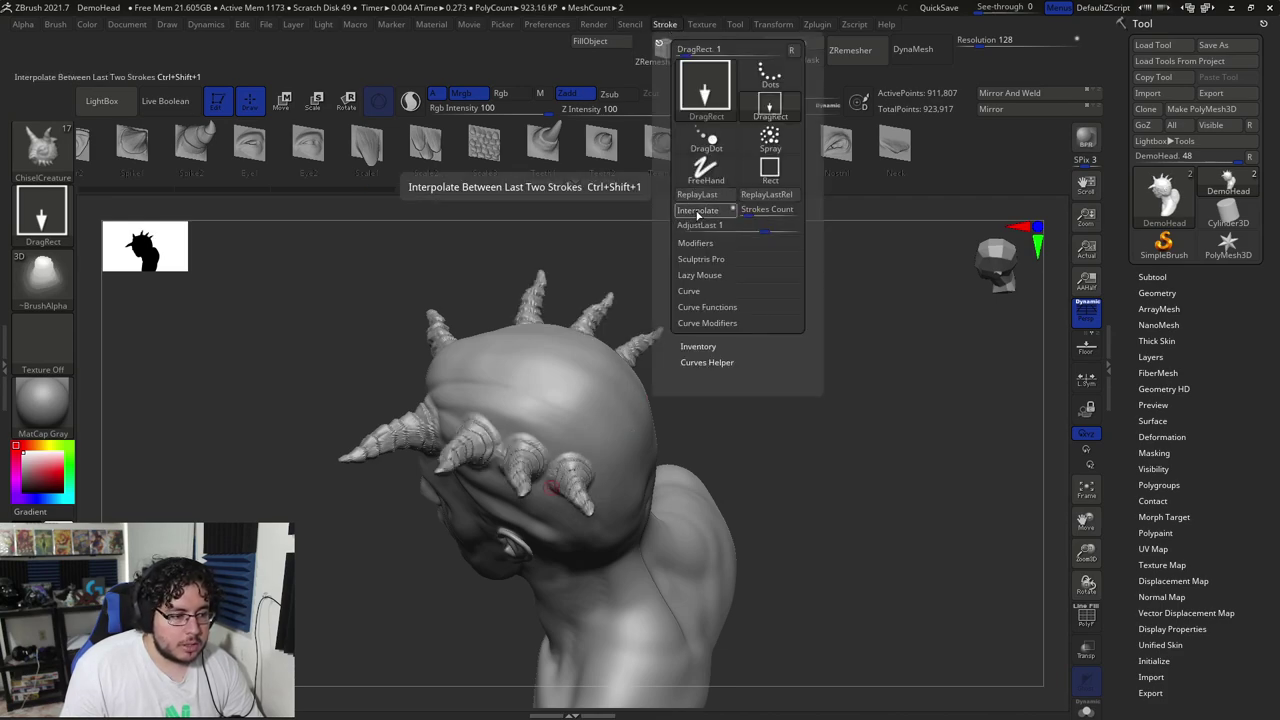
pyautogui.moveTo(737, 457)
pyautogui.mouseDown()
pyautogui.moveTo(763, 371)
pyautogui.moveTo(720, 263)
pyautogui.moveTo(656, 344)
pyautogui.moveTo(552, 349)
pyautogui.moveTo(559, 362)
pyautogui.mouseUp()
# Pull a small pair of horns at the base of the neck and interpolate between it and the pair on the back of the head
pyautogui.moveTo(558, 510); pyautogui.dragTo(573, 521)
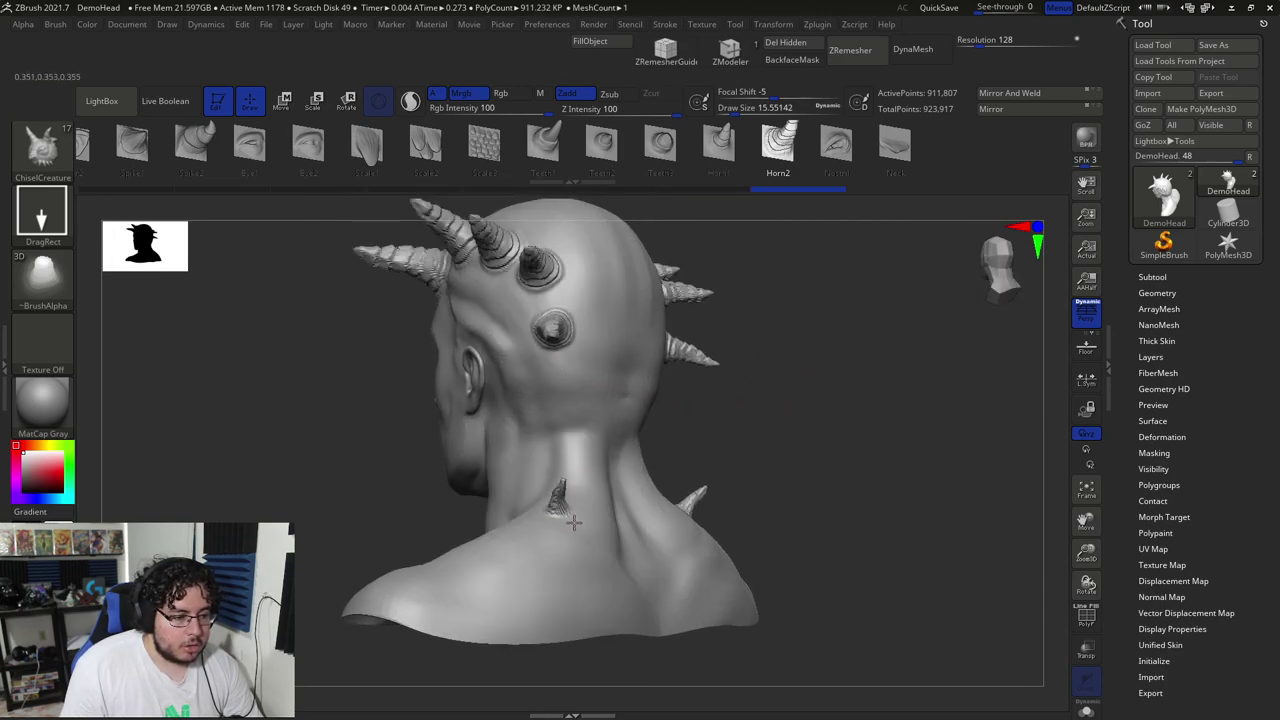
pyautogui.click(665, 24)
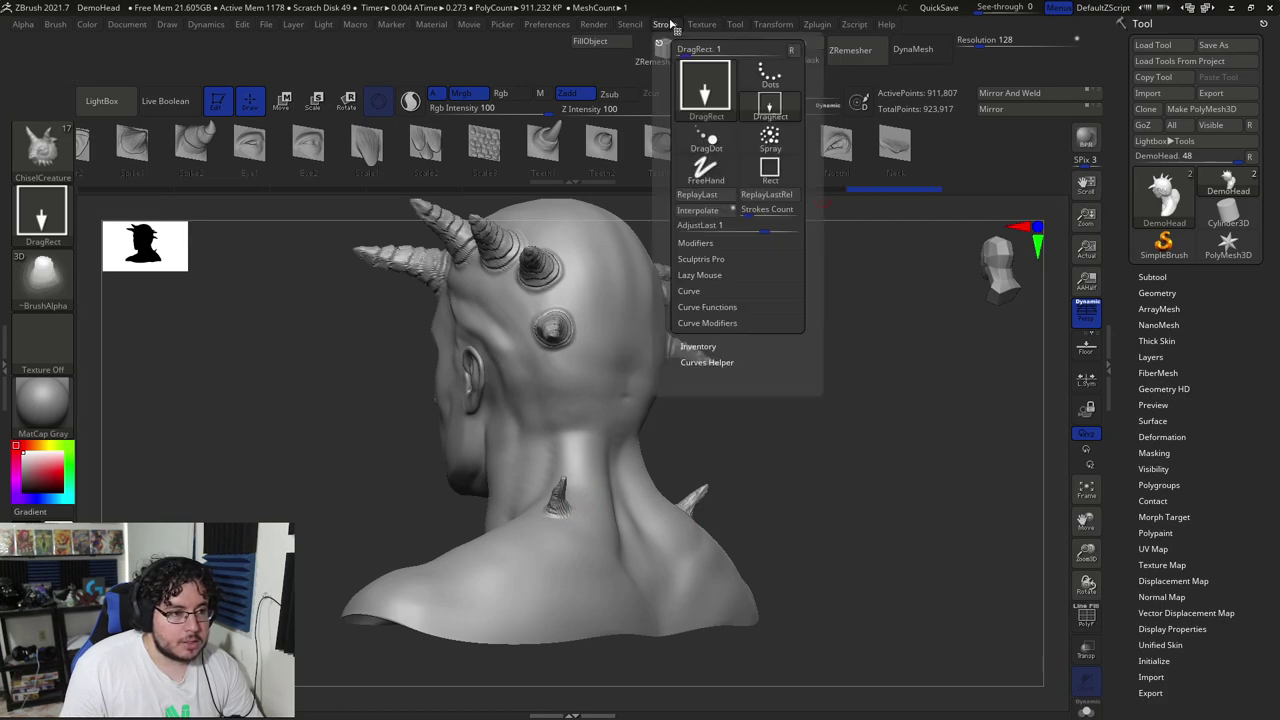
pyautogui.click(712, 212)
pyautogui.moveTo(820, 440)
pyautogui.mouseDown()
pyautogui.moveTo(759, 445)
pyautogui.moveTo(754, 371)
pyautogui.moveTo(700, 411)
pyautogui.moveTo(699, 368)
pyautogui.mouseUp()
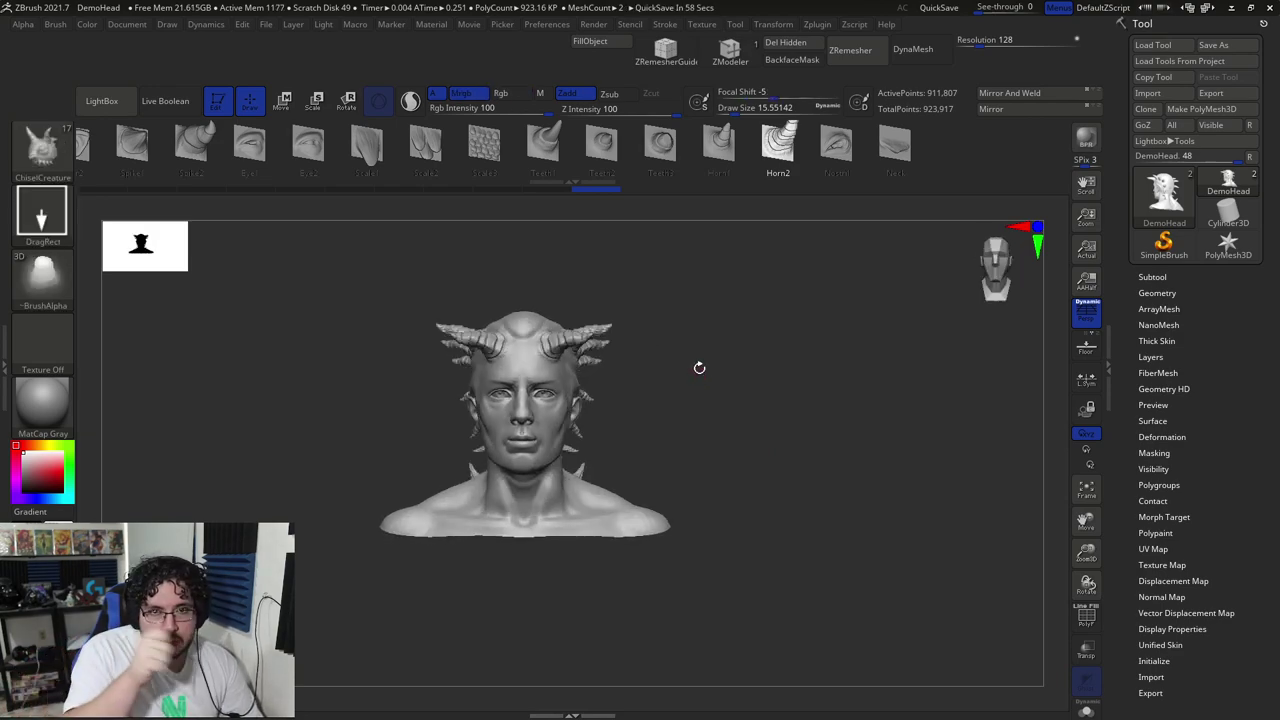
pyautogui.moveTo(699, 368)
pyautogui.mouseDown()
pyautogui.moveTo(643, 360)
pyautogui.moveTo(625, 398)
pyautogui.moveTo(709, 366)
pyautogui.moveTo(742, 403)
pyautogui.mouseUp()
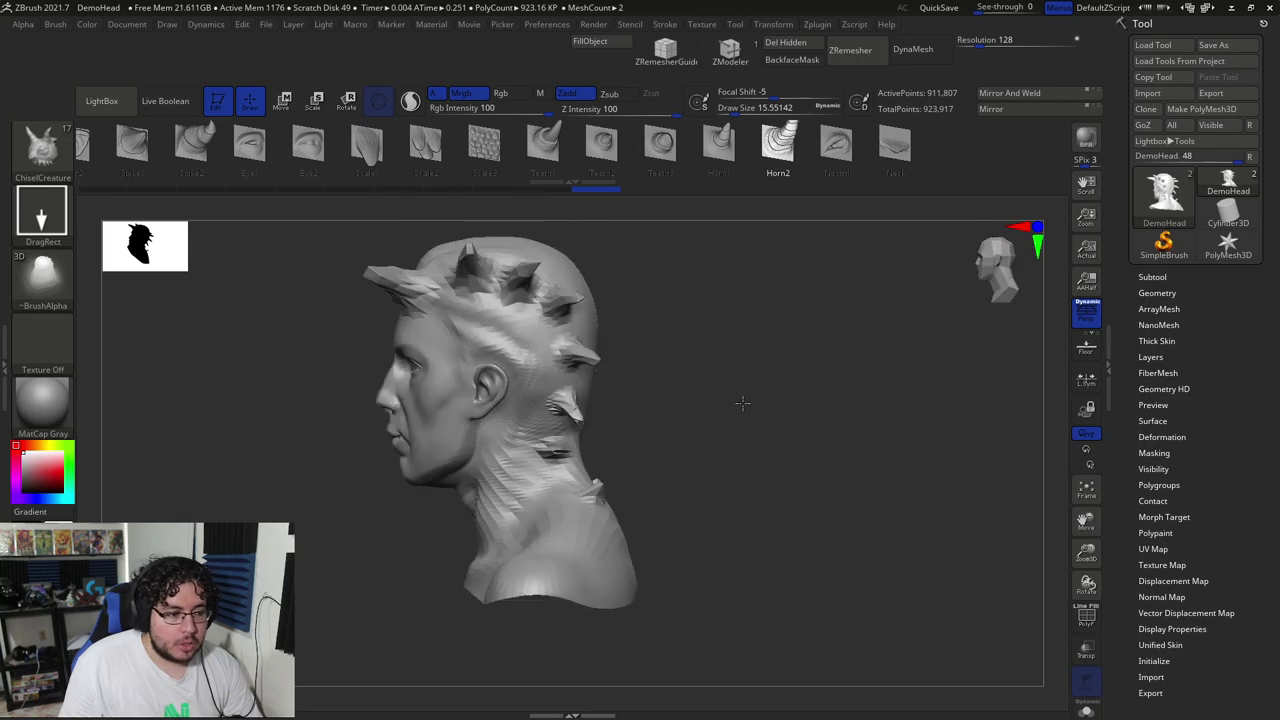
pyautogui.hotkey('ctrl', 'shift', 'z')
pyautogui.press('b')
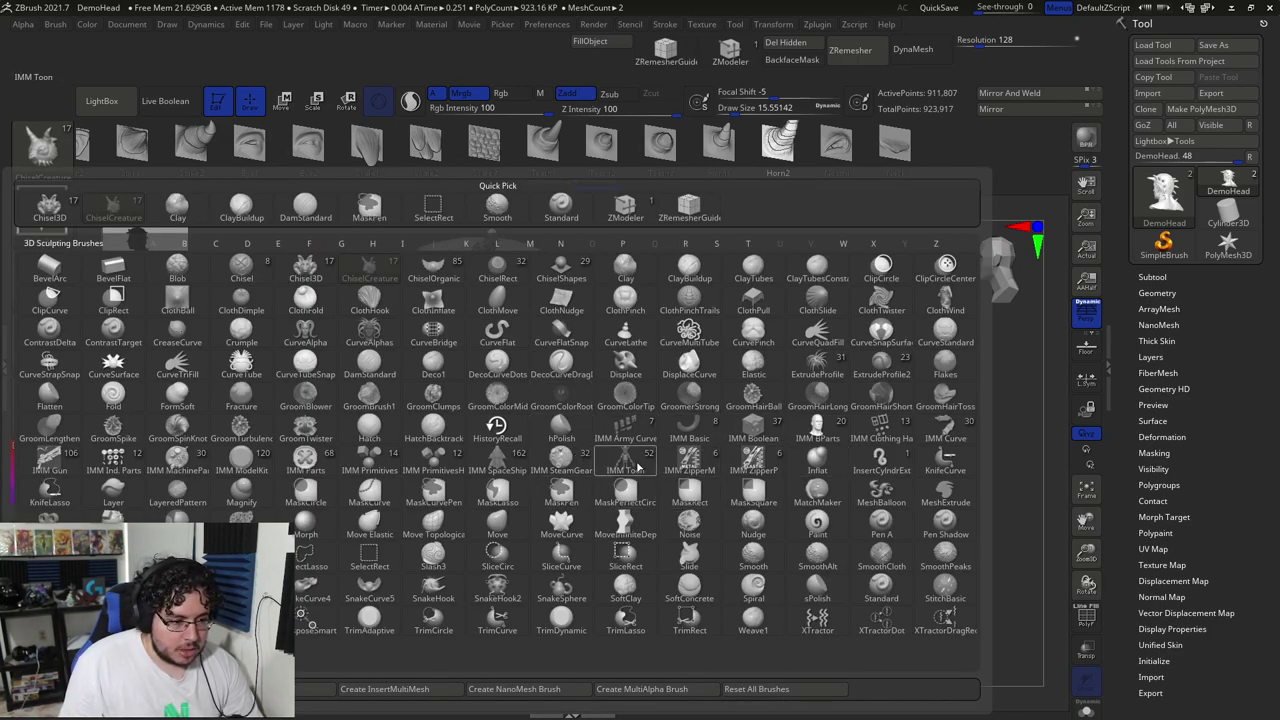
pyautogui.click(628, 468)
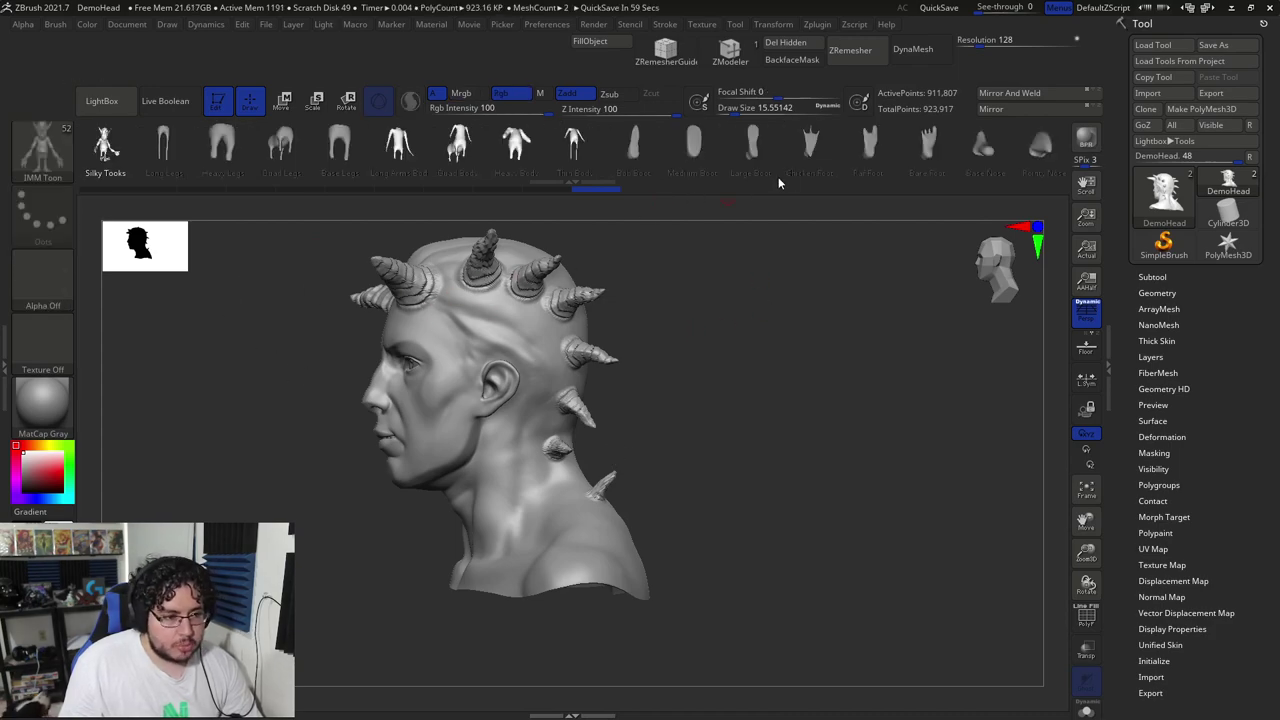
# Choose the Snap Top Half mesh from the IMM Clothing brush and try to insert it on the side of the face
pyautogui.click(42, 150)
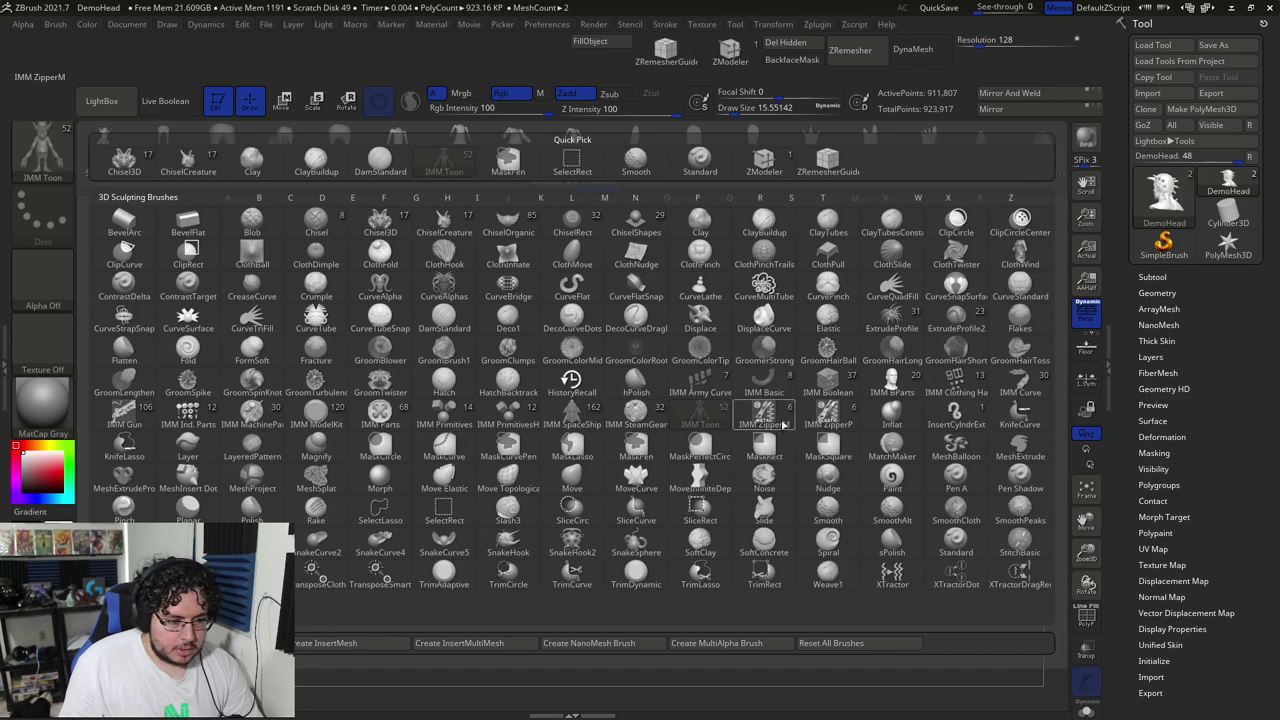
pyautogui.click(945, 390)
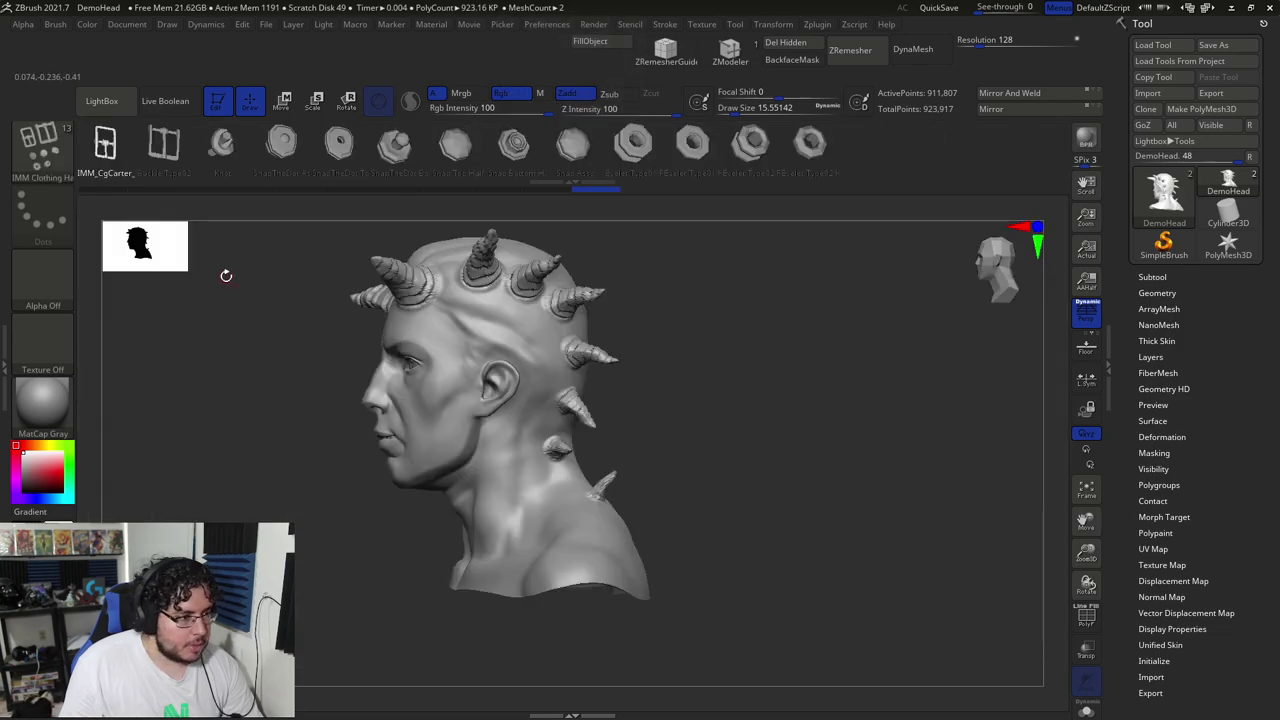
pyautogui.click(455, 145)
pyautogui.moveTo(758, 353); pyautogui.dragTo(856, 389, button='right')
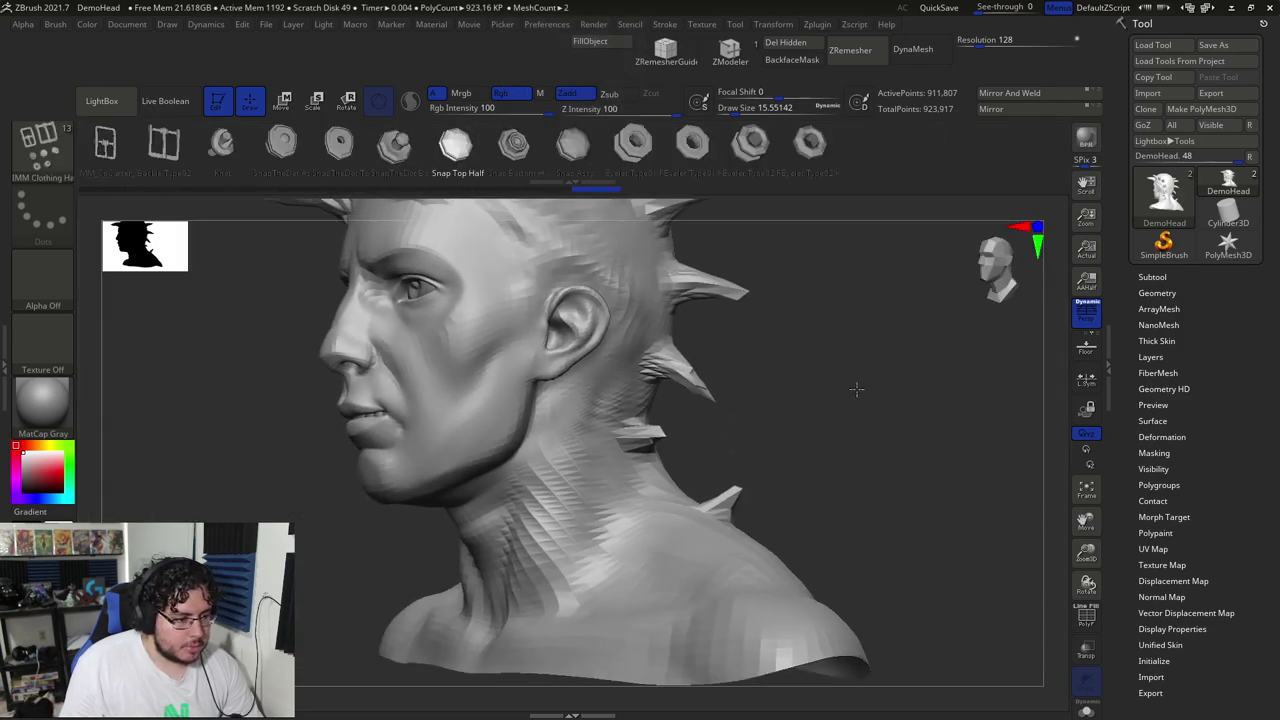
pyautogui.click(529, 310)
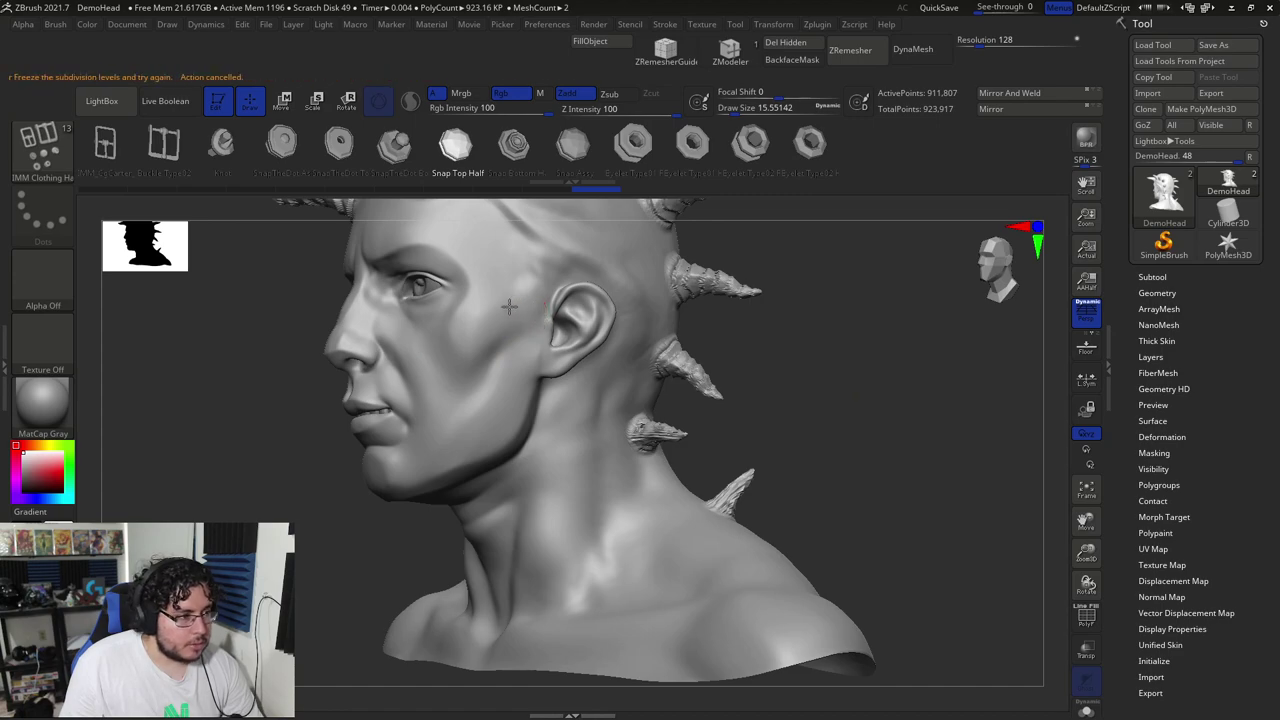
# Delete the lower subdivision levels of the DemoHead subtool
pyautogui.click(1154, 277)
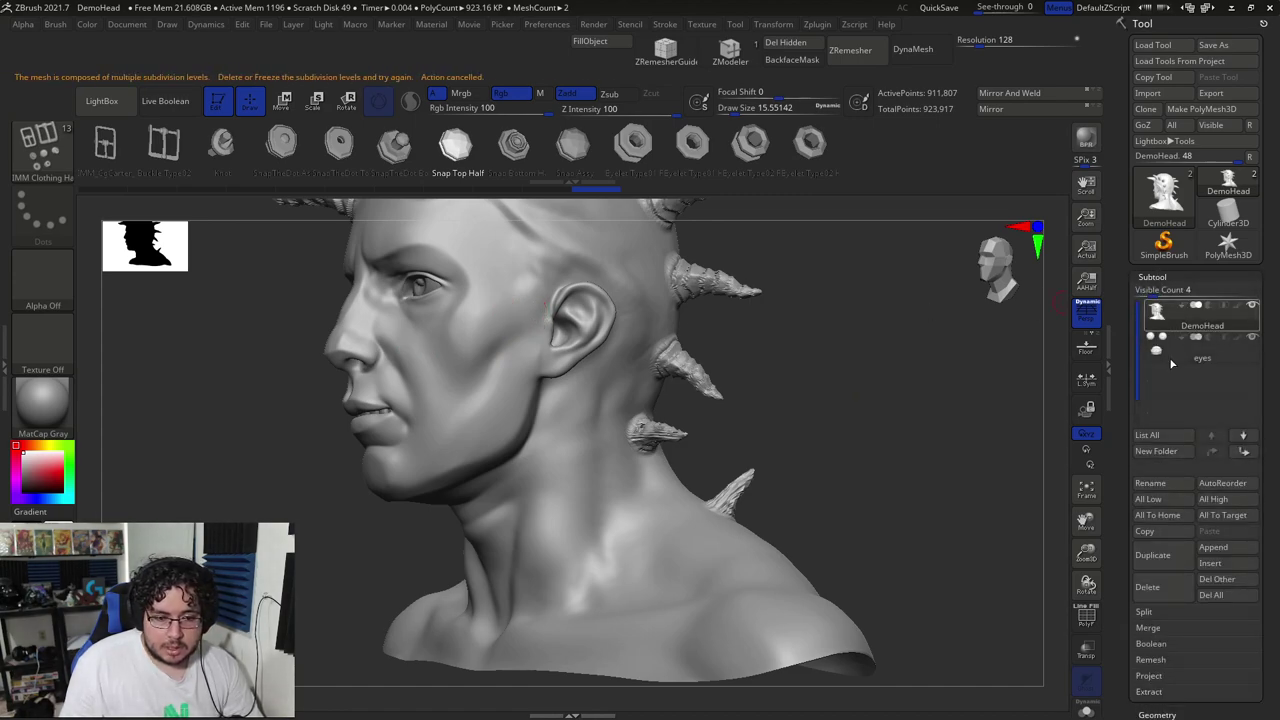
pyautogui.click(1152, 277)
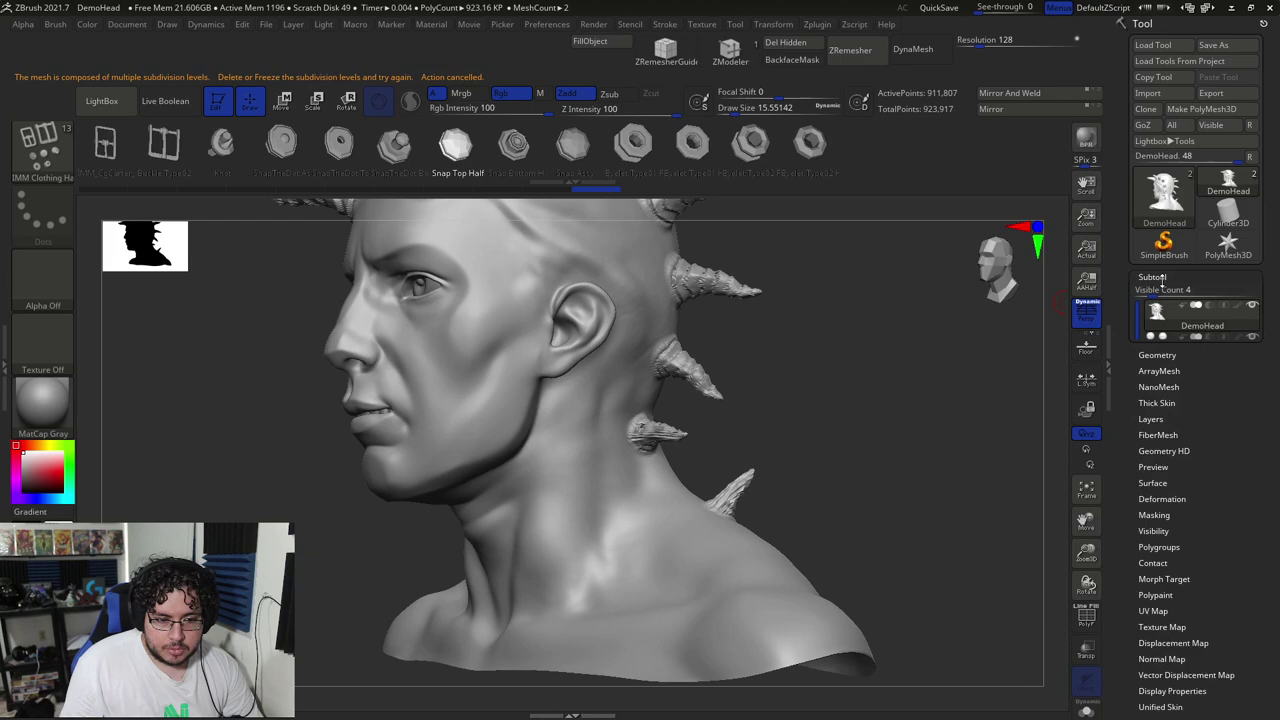
pyautogui.click(1157, 293)
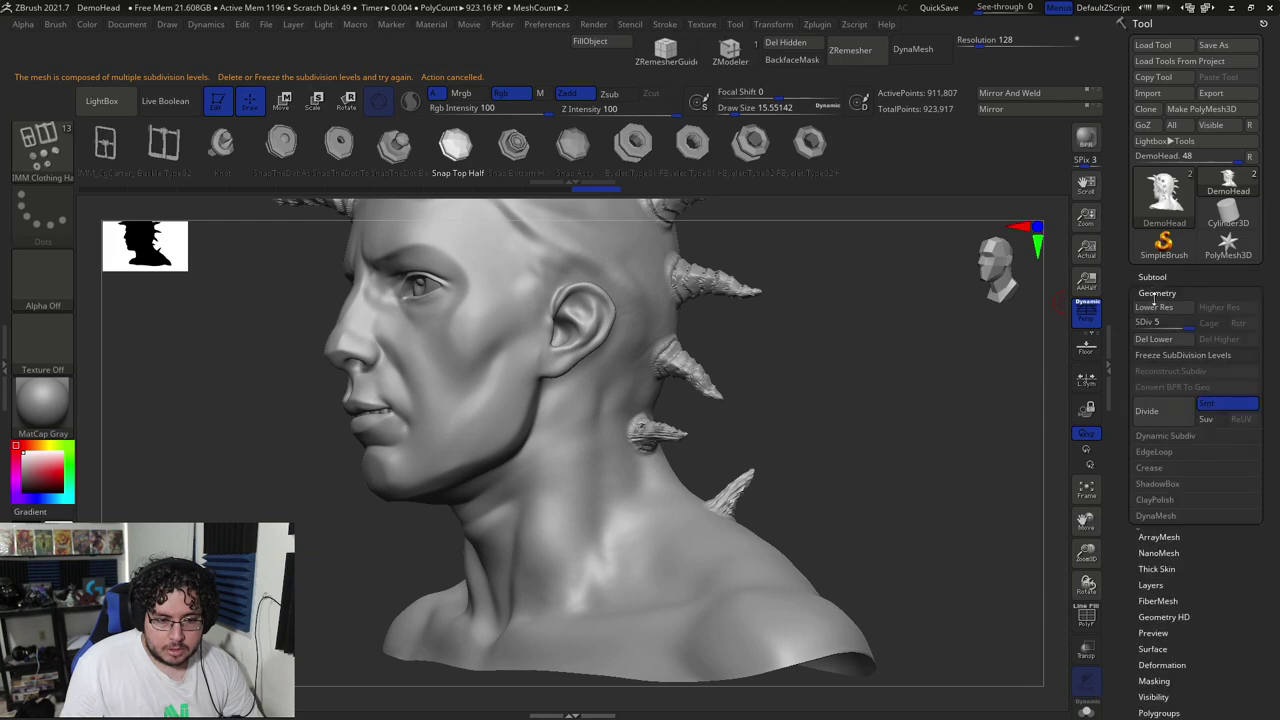
# Insert one snap in front of the earlobe and a smaller one on the chin, and interpolate between them along the jaw
pyautogui.keyDown('alt'); pyautogui.click(530, 370); pyautogui.keyUp('alt')
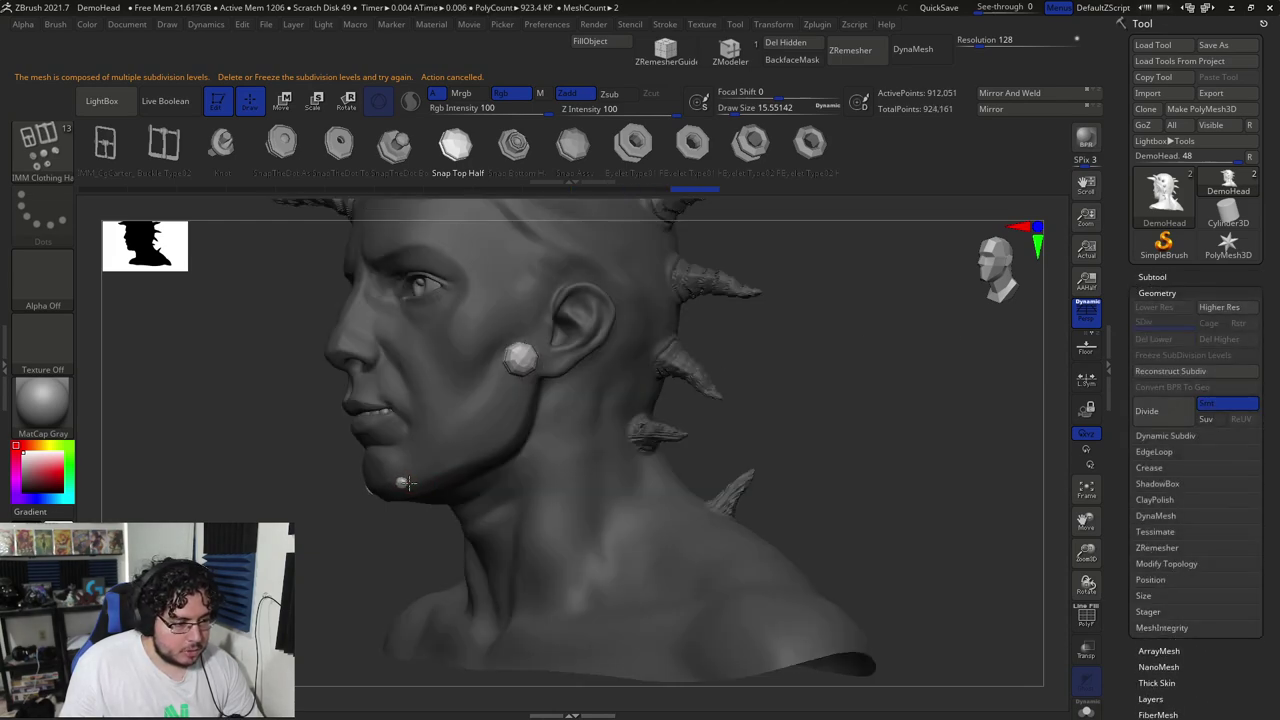
pyautogui.click(405, 483)
pyautogui.click(665, 24)
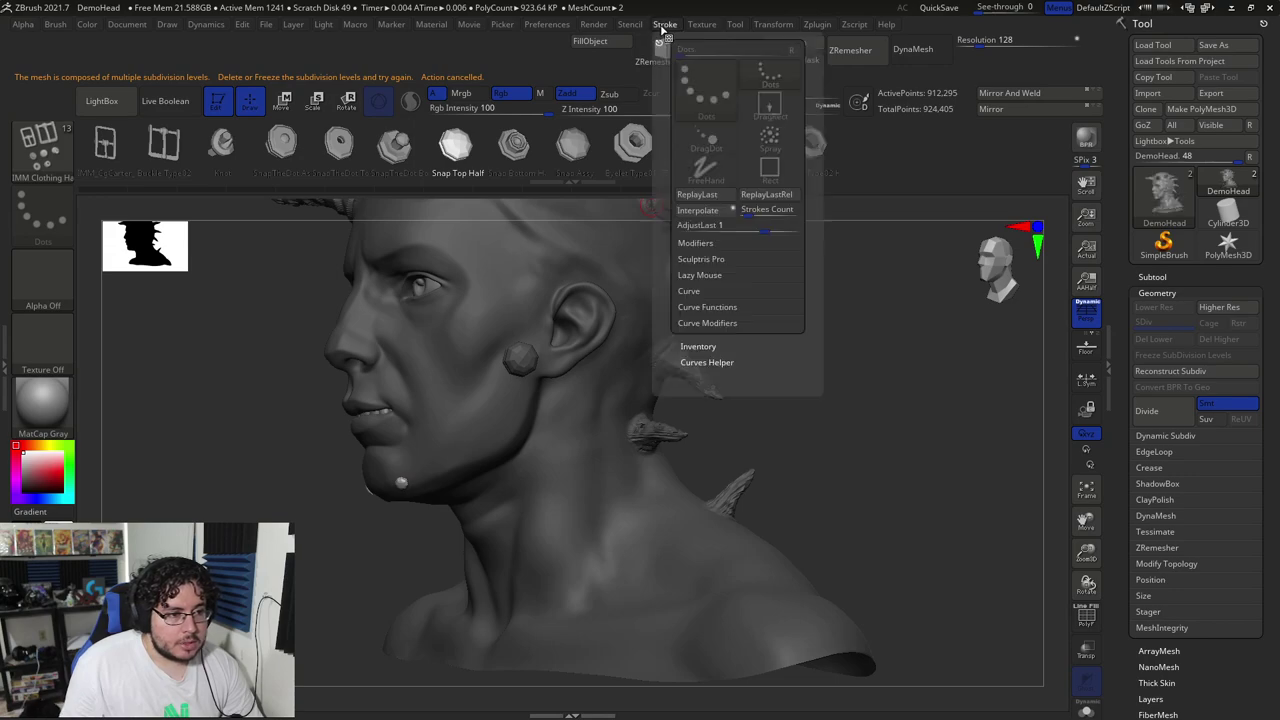
pyautogui.click(703, 211)
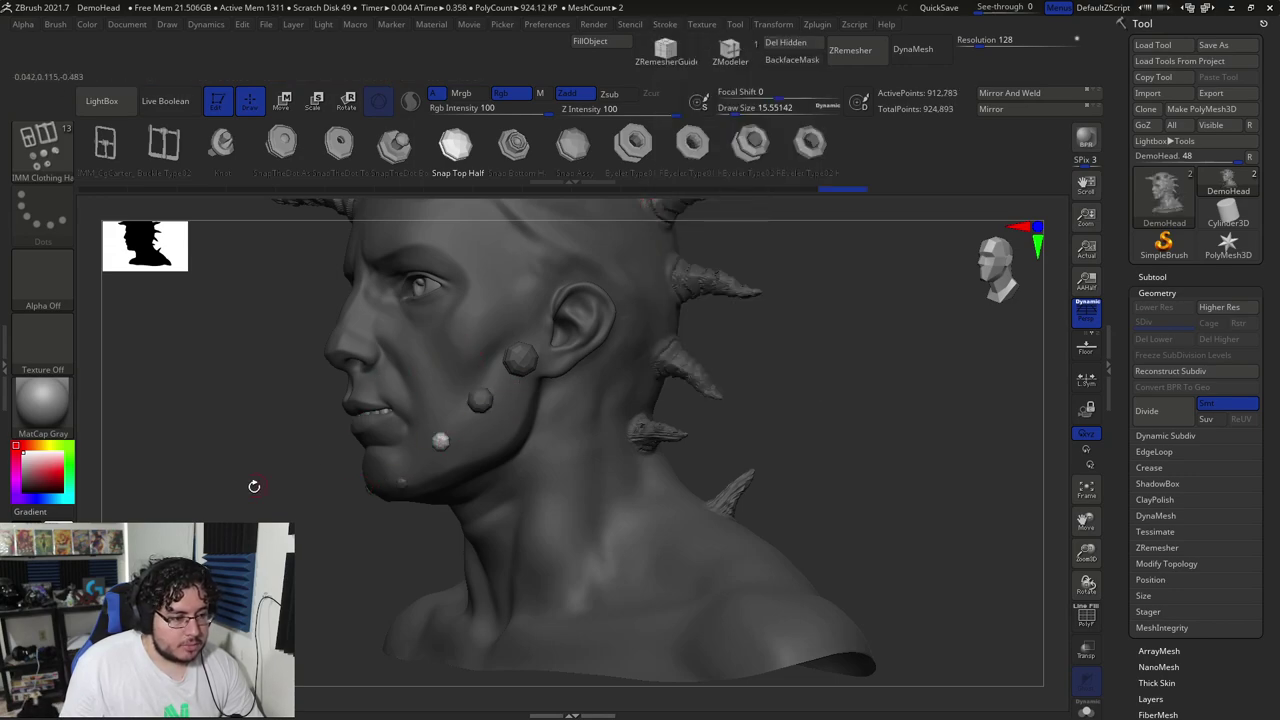
pyautogui.moveTo(254, 486); pyautogui.dragTo(820, 400)
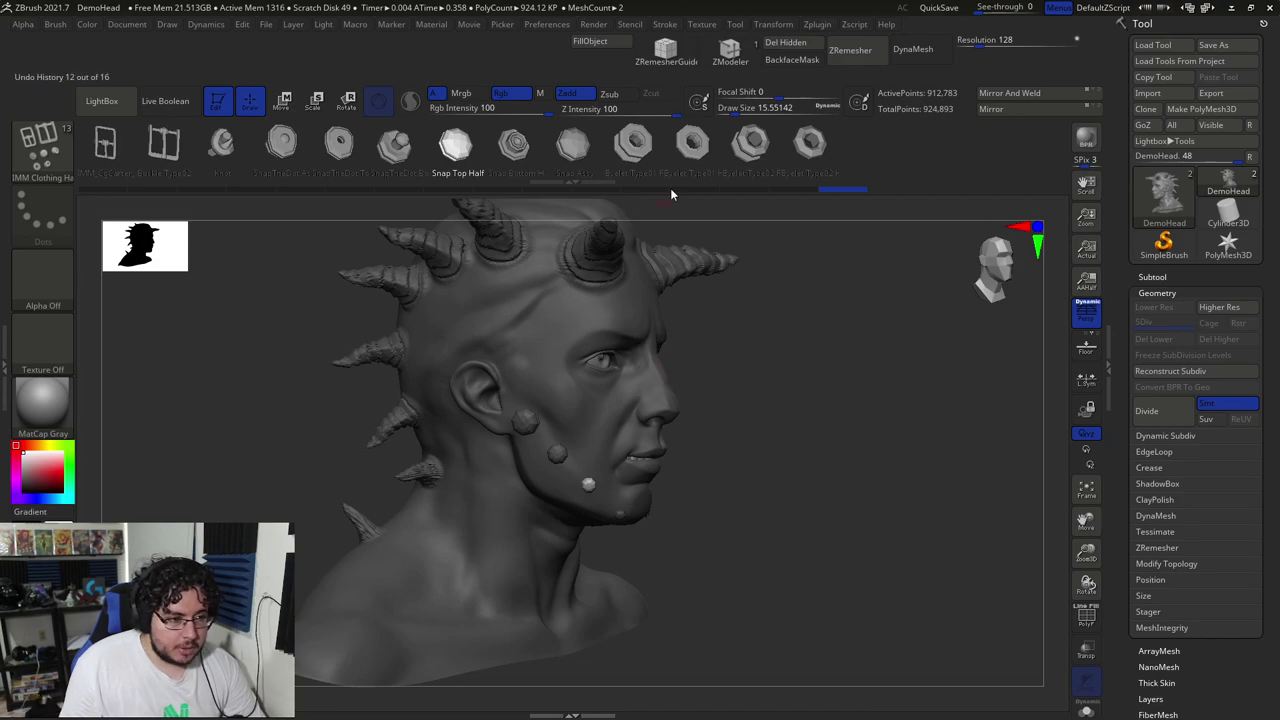
pyautogui.moveTo(774, 395)
pyautogui.mouseDown()
pyautogui.moveTo(742, 392)
pyautogui.moveTo(738, 358)
pyautogui.mouseUp()
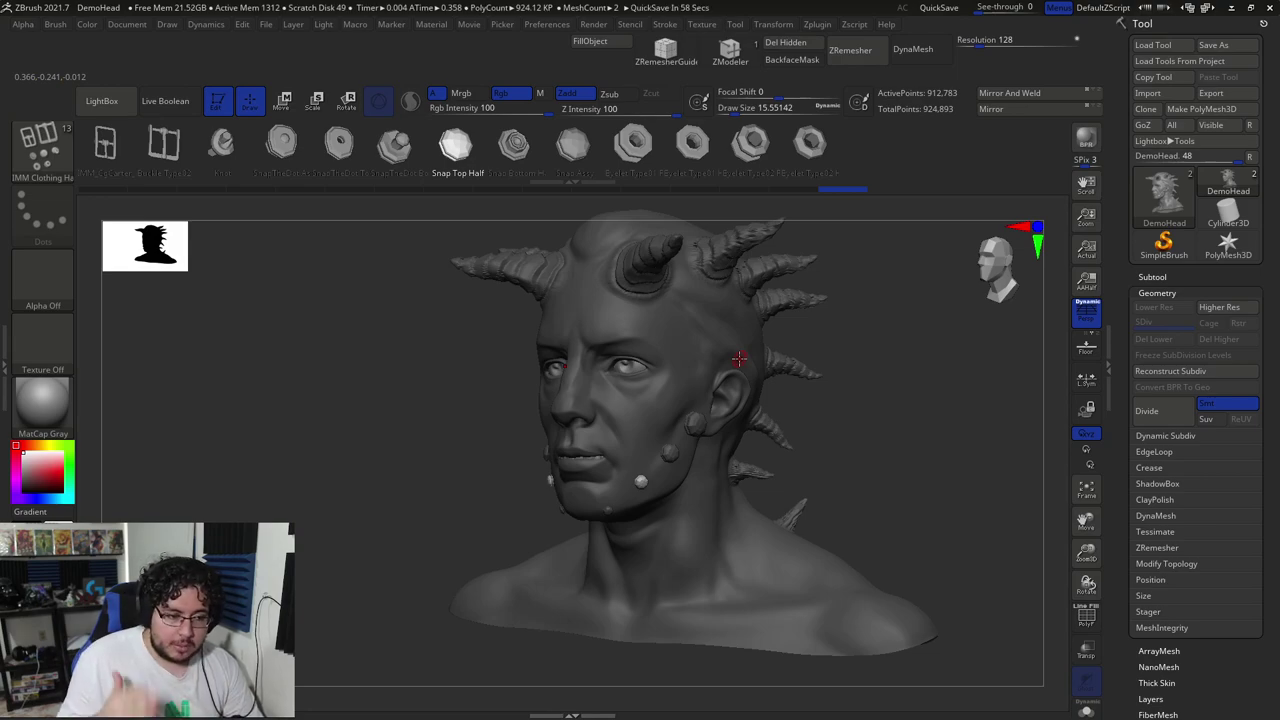
# Clear the mask from the head and set the draw size to about 20
pyautogui.keyDown('ctrl'); pyautogui.moveTo(911, 465); pyautogui.dragTo(908, 420); pyautogui.keyUp('ctrl')
pyautogui.keyDown('alt'); pyautogui.moveTo(892, 369); pyautogui.dragTo(758, 279); pyautogui.keyUp('alt')
pyautogui.press('space')
pyautogui.moveTo(576, 456); pyautogui.dragTo(572, 456)
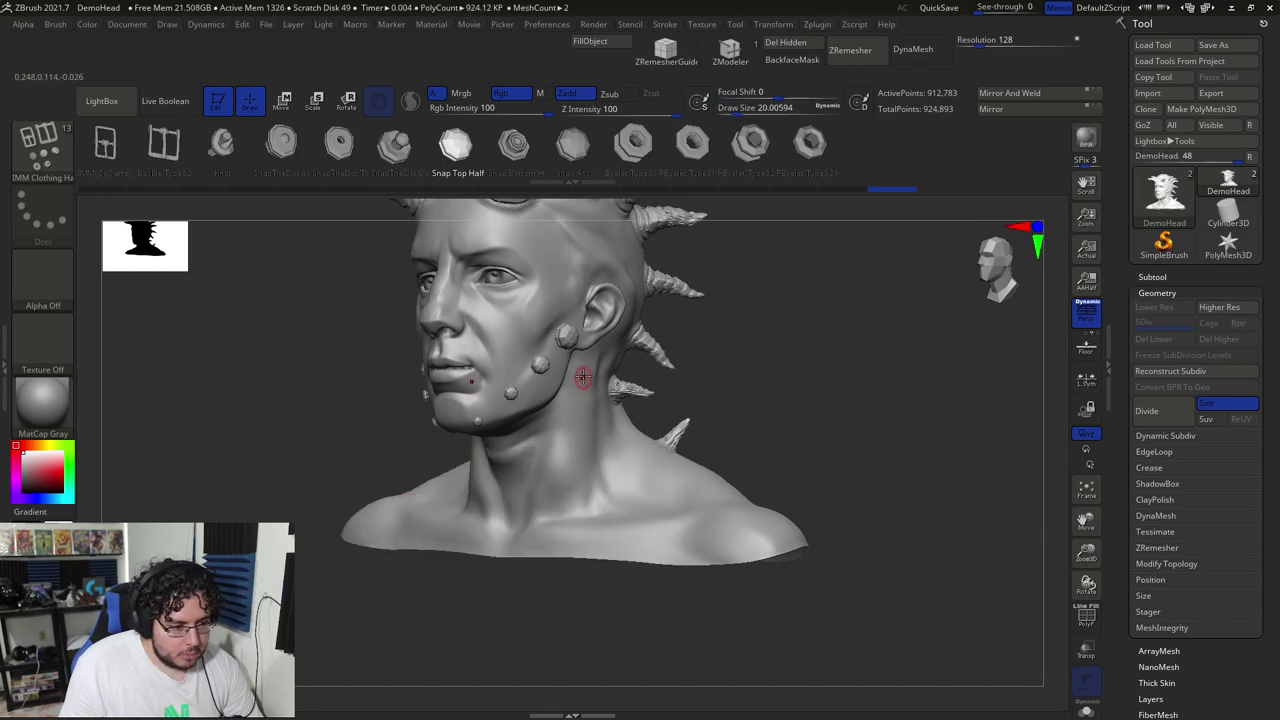
pyautogui.hotkey('ctrl', 'z')
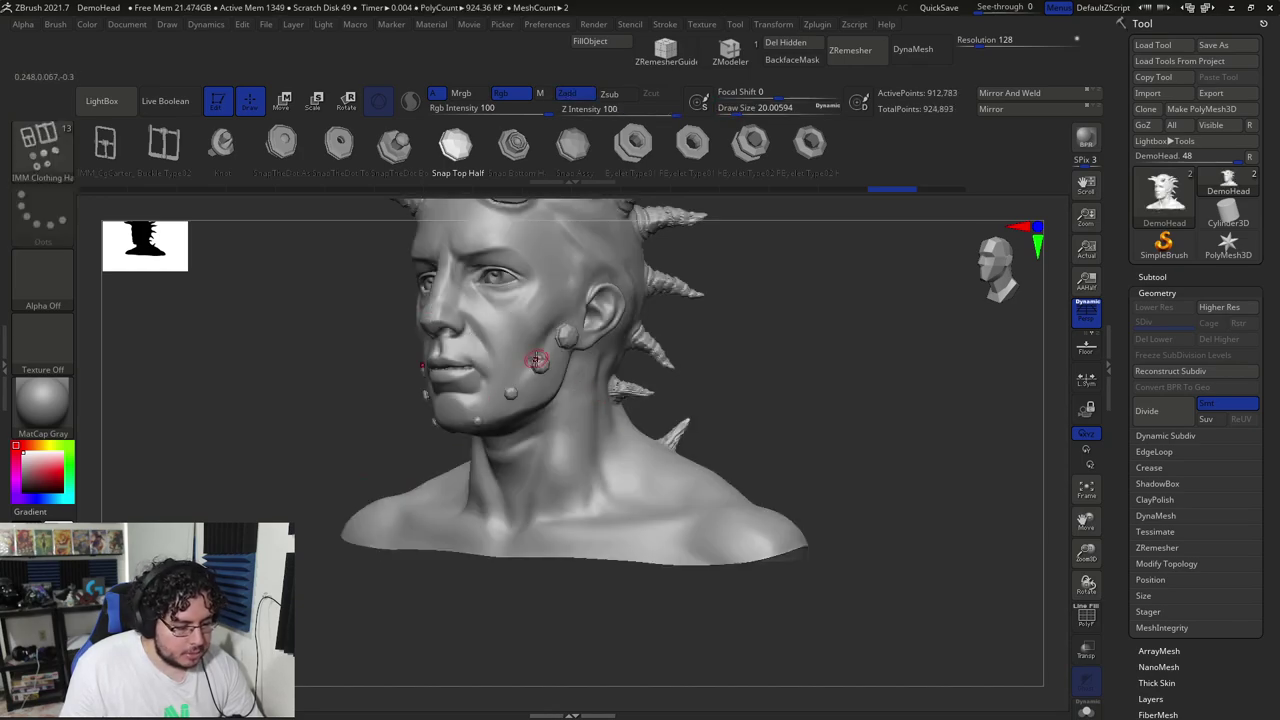
# With ClayBuildup, raise a bump on the neck below the ear, carve a hollow at the neck's base, and interpolate between the two
pyautogui.press('b')
pyautogui.press('c')
pyautogui.press('b')
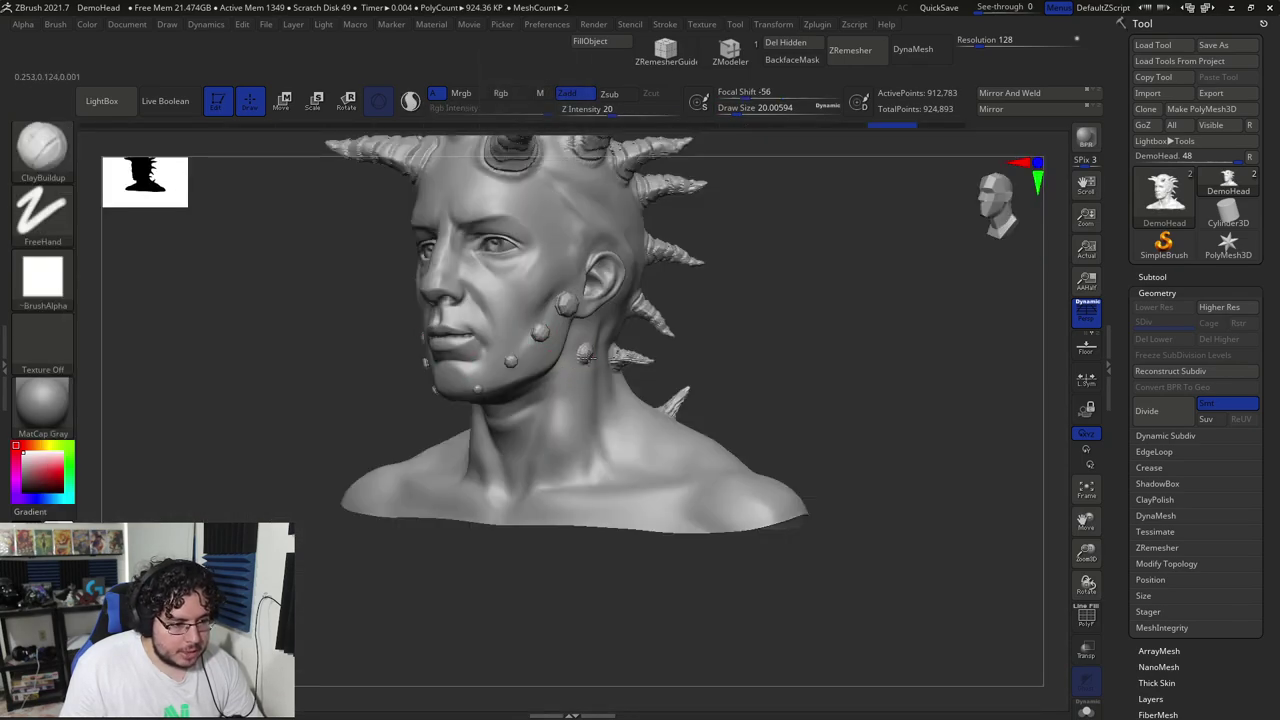
pyautogui.moveTo(578, 453); pyautogui.dragTo(570, 481)
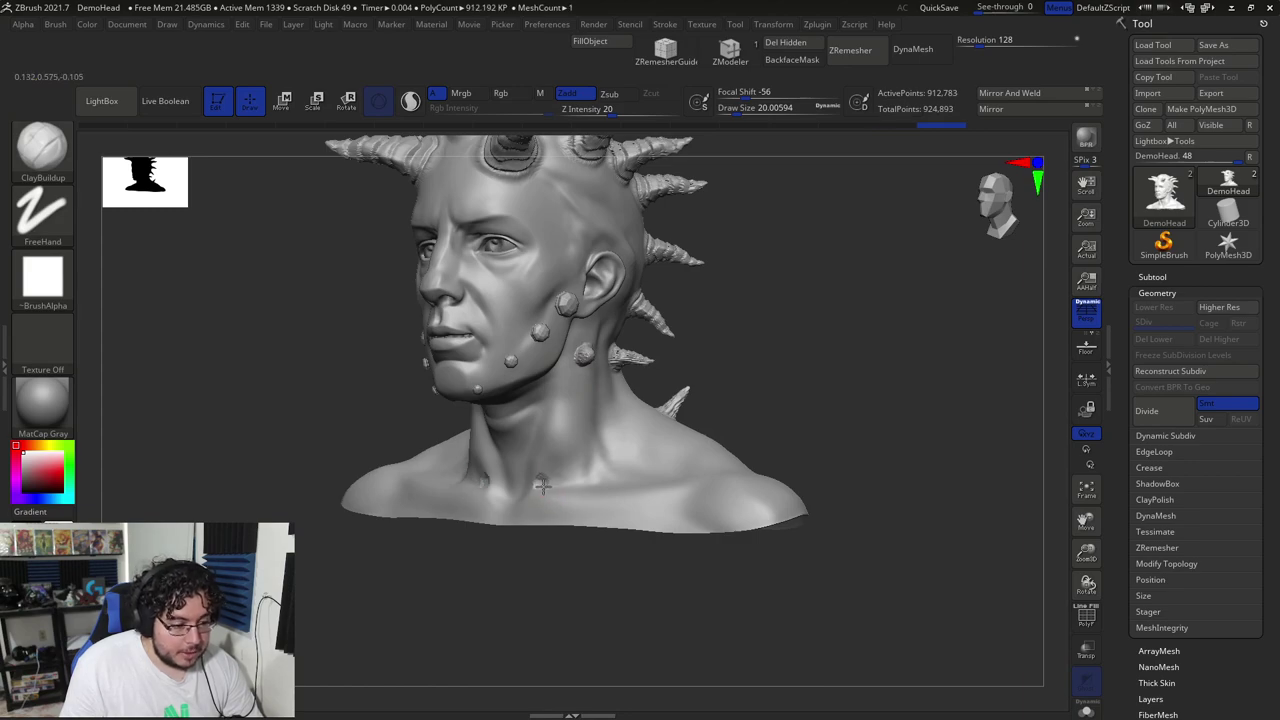
pyautogui.click(665, 24)
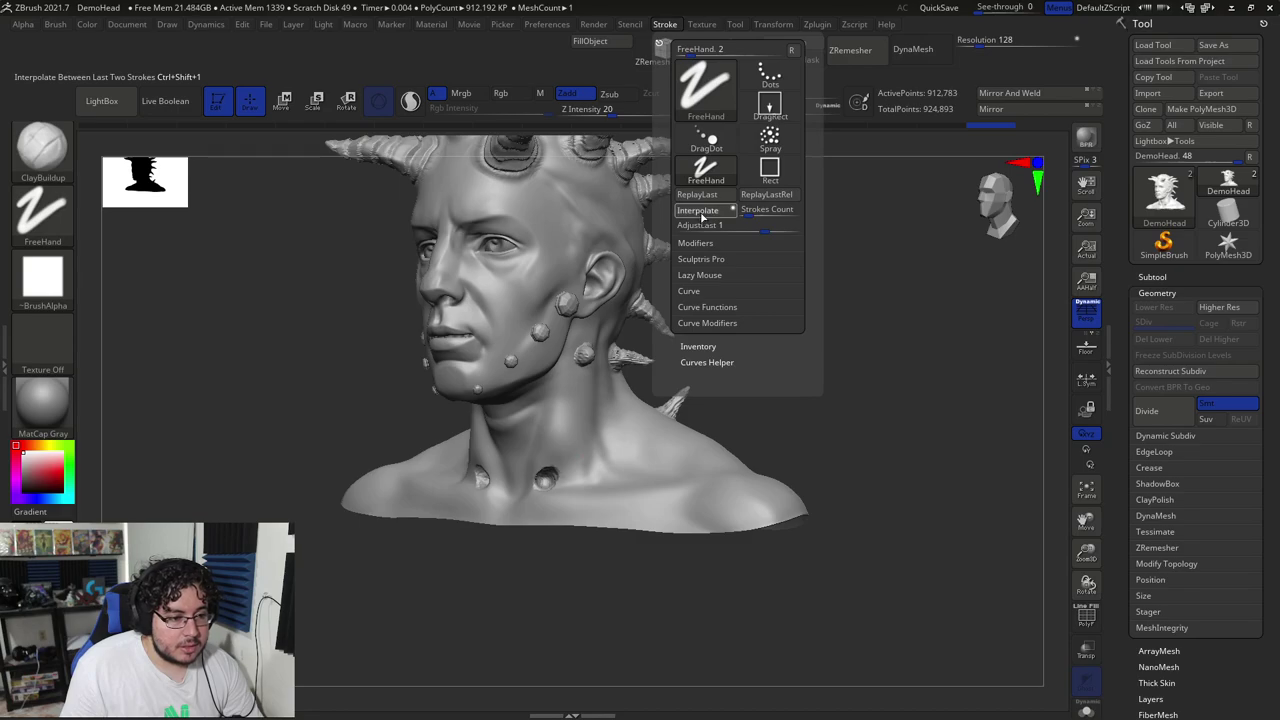
pyautogui.click(701, 211)
pyautogui.moveTo(869, 432)
pyautogui.mouseDown()
pyautogui.moveTo(871, 409)
pyautogui.moveTo(811, 388)
pyautogui.moveTo(646, 394)
pyautogui.moveTo(306, 463)
pyautogui.moveTo(363, 423)
pyautogui.moveTo(268, 431)
pyautogui.mouseUp()
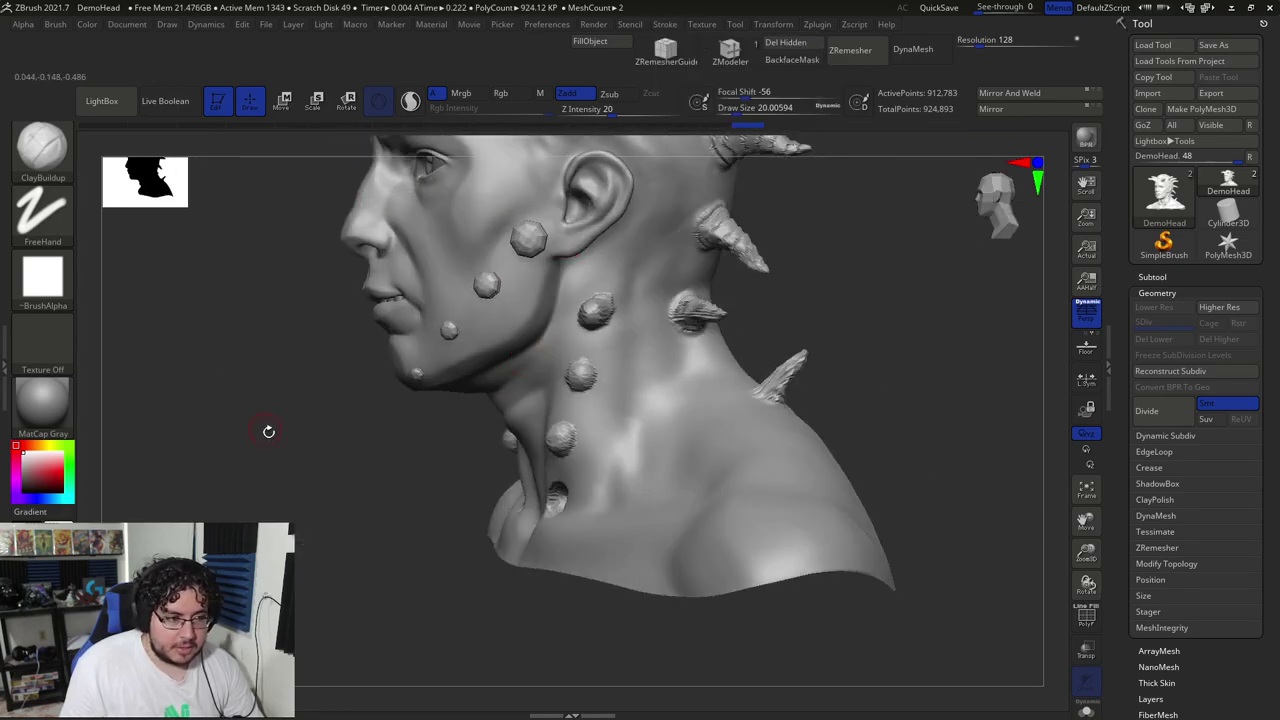
pyautogui.moveTo(375, 477); pyautogui.dragTo(624, 385)
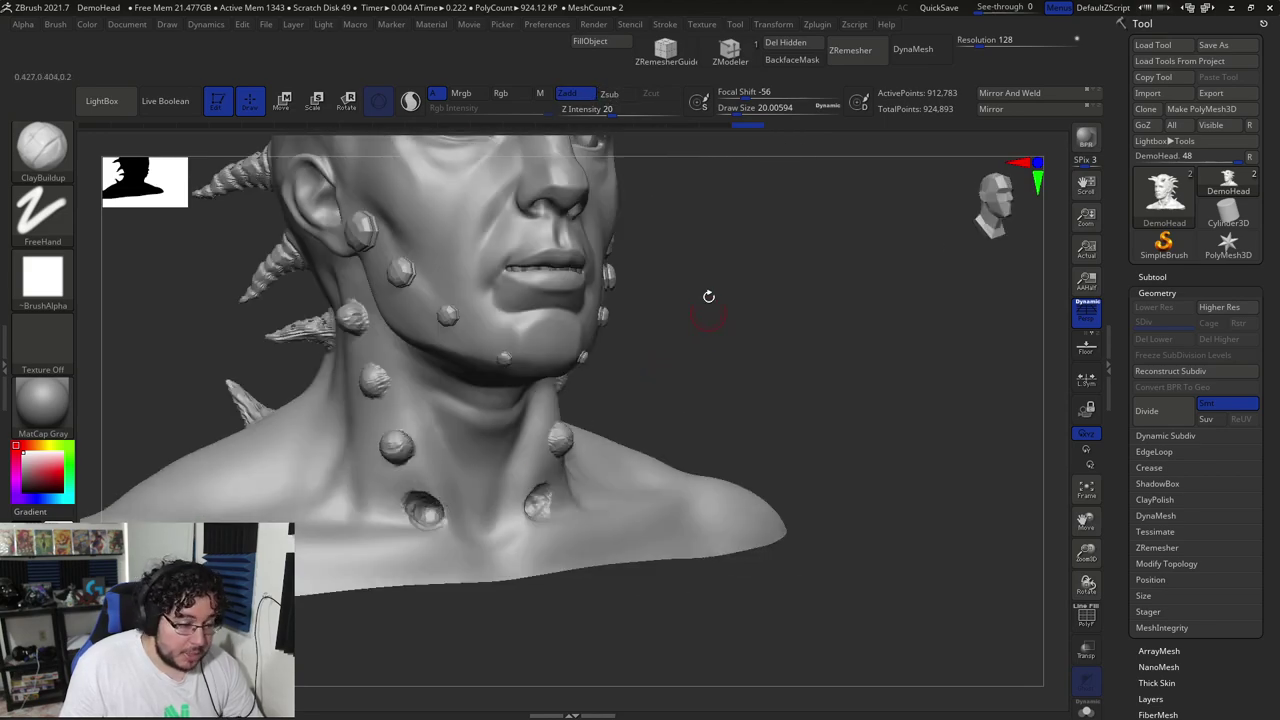
# Undo the interpolated bumps and the hollow on the neck, and bring up the AdjustLast stroke setting
pyautogui.moveTo(730, 338)
pyautogui.mouseDown()
pyautogui.moveTo(689, 349)
pyautogui.moveTo(719, 380)
pyautogui.moveTo(674, 286)
pyautogui.mouseUp()
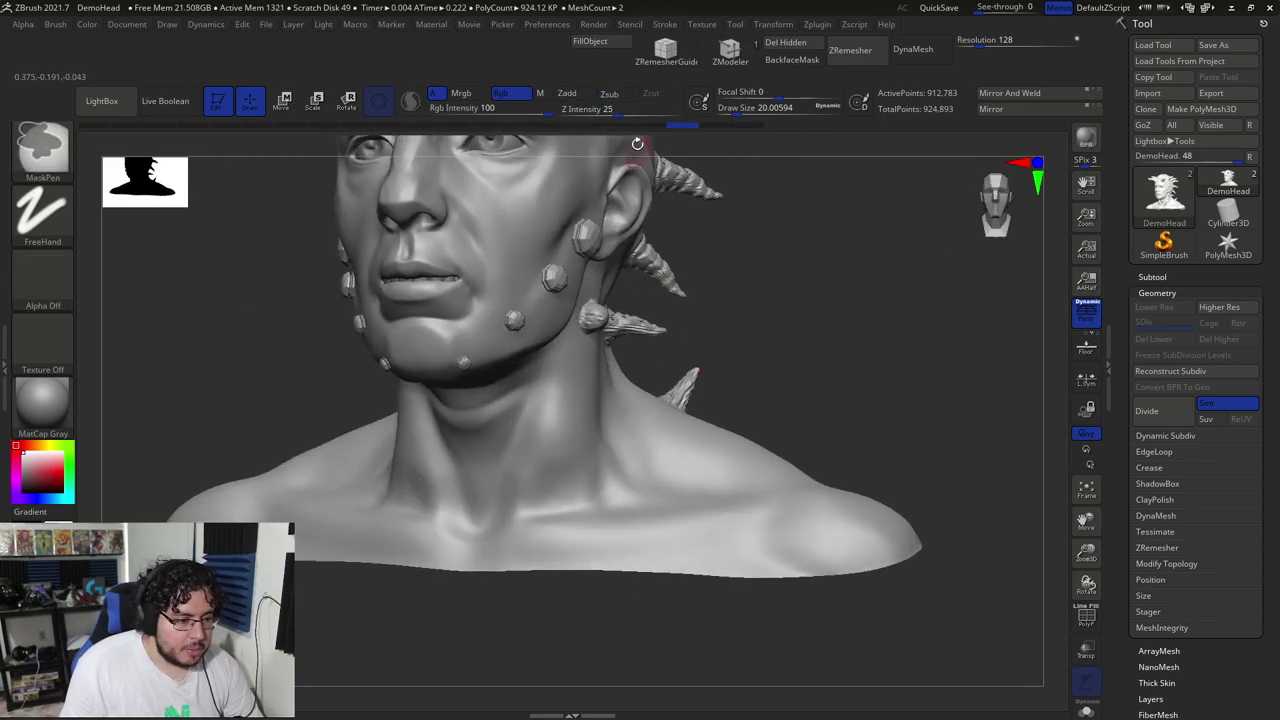
pyautogui.click(665, 24)
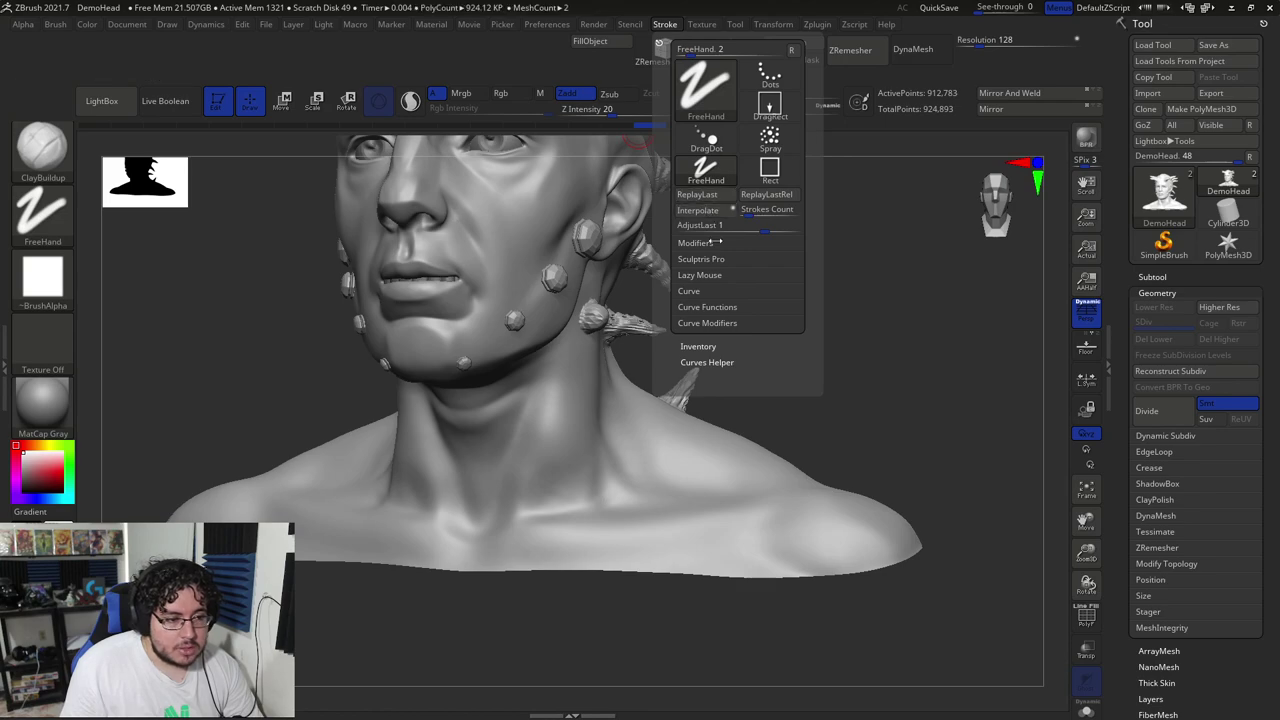
pyautogui.click(666, 24)
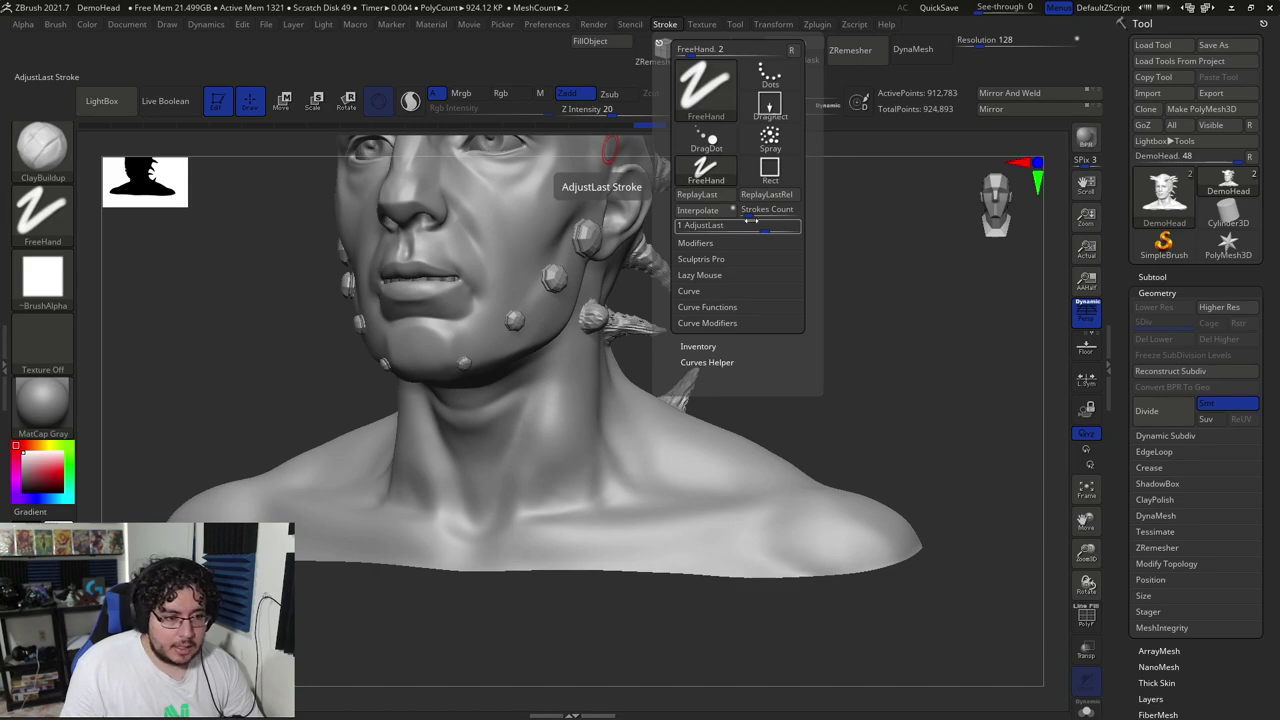
# Draw an S-shaped ClayBuildup stroke down the side of the neck, try AdjustLast on it, and undo the stroke
pyautogui.moveTo(650, 432); pyautogui.dragTo(608, 437, button='right')
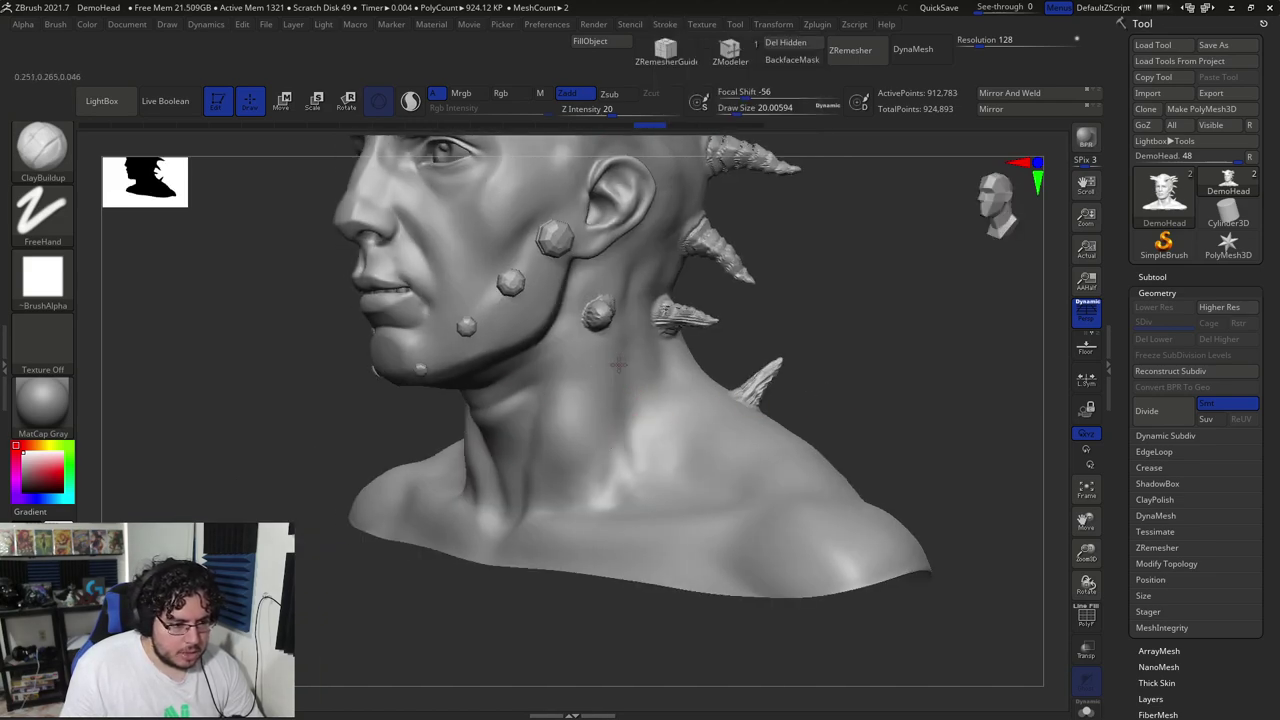
pyautogui.moveTo(628, 362); pyautogui.dragTo(620, 426)
pyautogui.moveTo(618, 490); pyautogui.dragTo(620, 492)
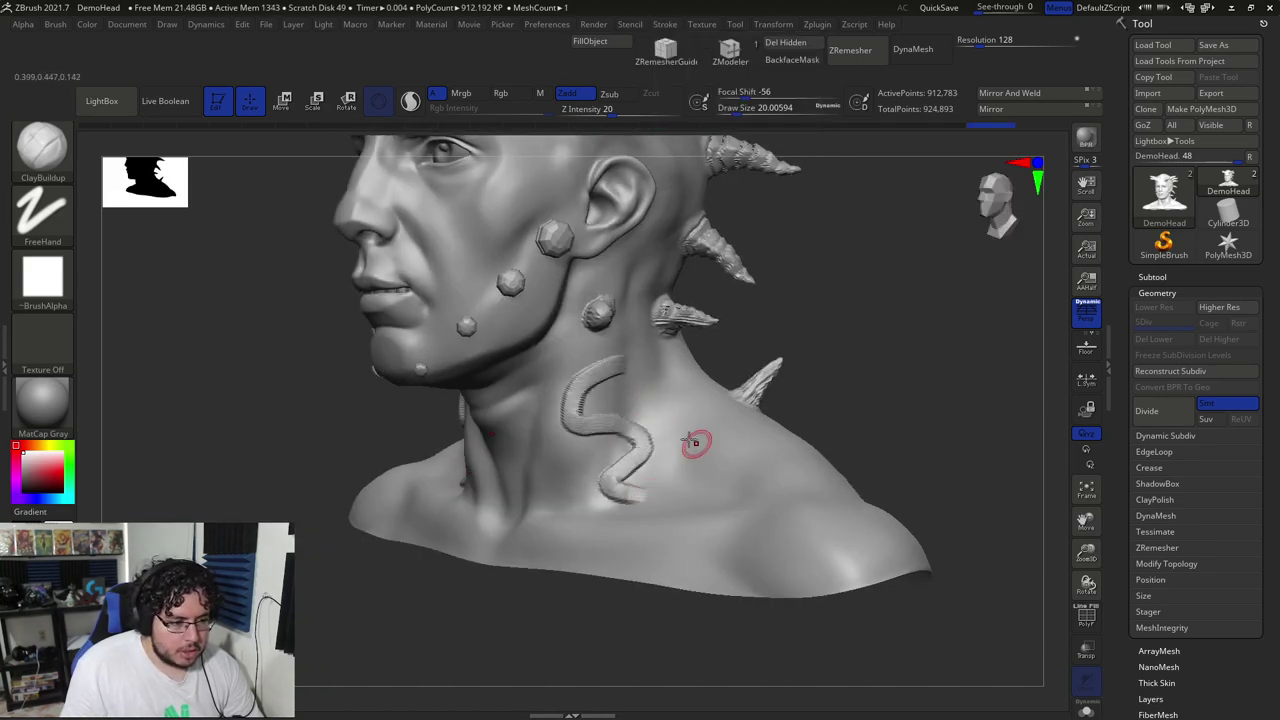
pyautogui.click(665, 24)
pyautogui.moveTo(760, 230)
pyautogui.mouseDown()
pyautogui.moveTo(733, 229)
pyautogui.moveTo(771, 233)
pyautogui.moveTo(737, 232)
pyautogui.moveTo(756, 240)
pyautogui.mouseUp()
pyautogui.hotkey('ctrl', 'z')
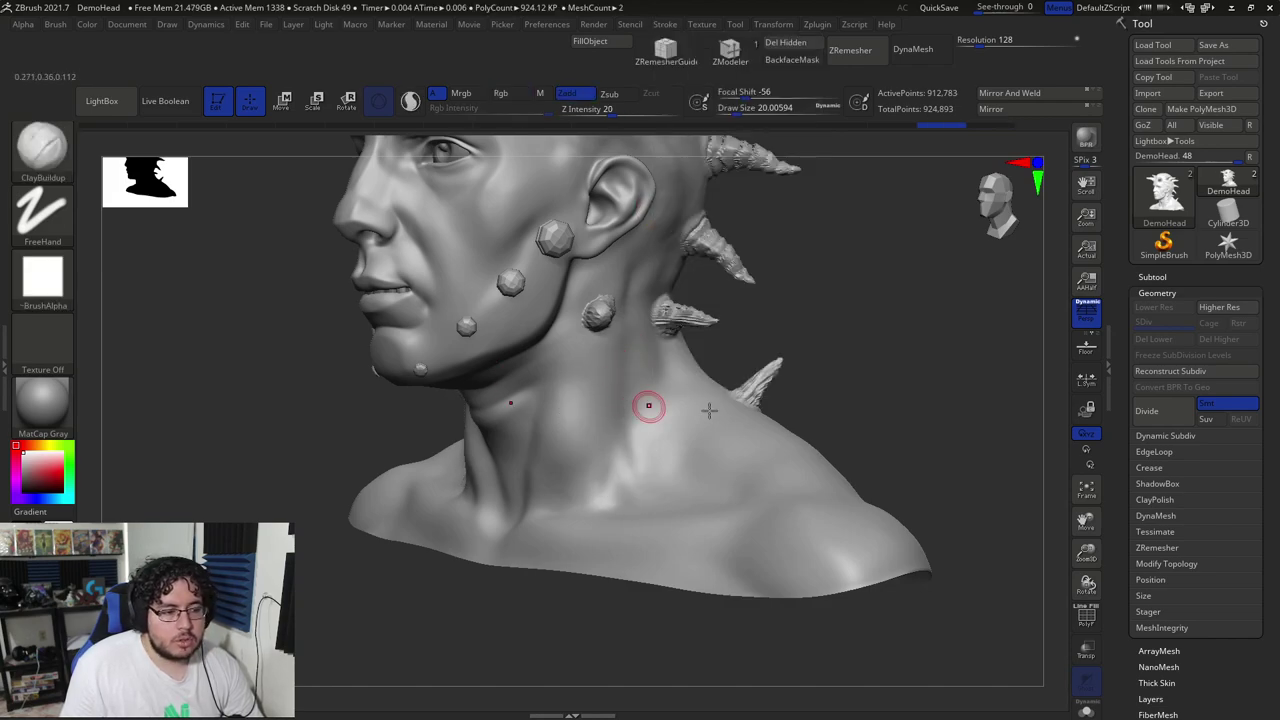
# Carve a wavy DamStandard line from the forehead past the outer eye down the cheek, using a draw size of about 14
pyautogui.click(45, 162)
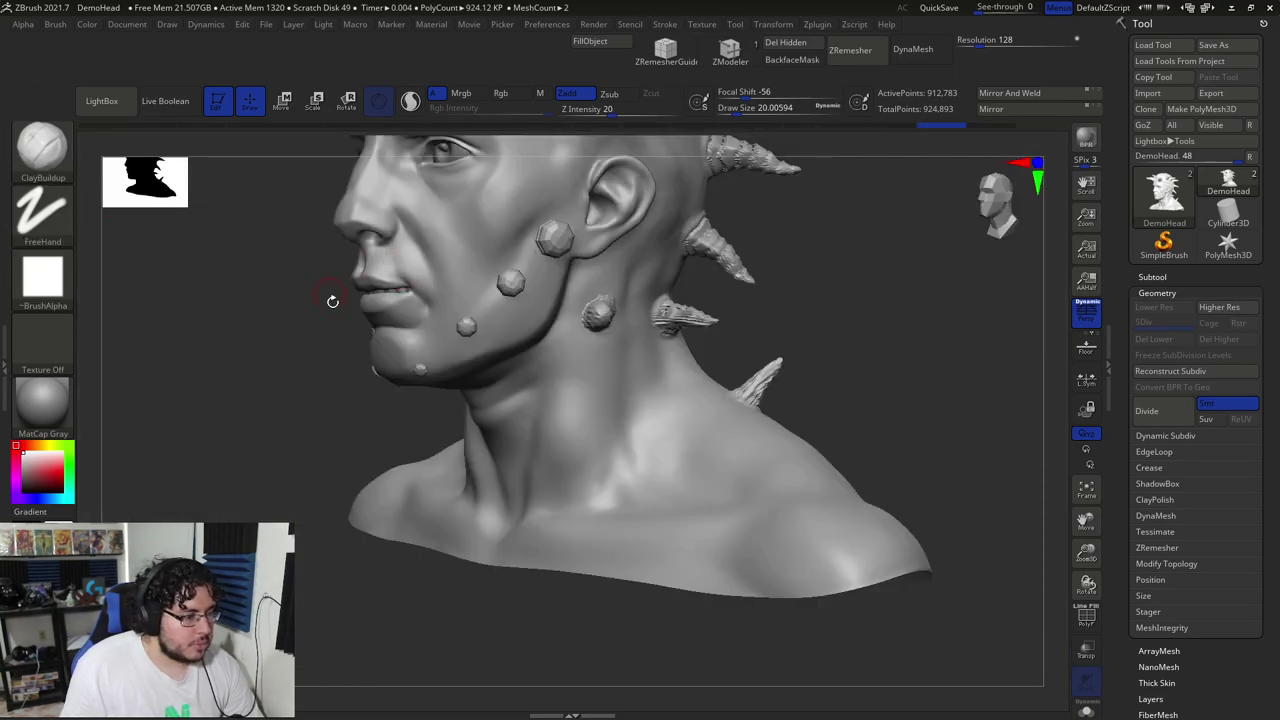
pyautogui.press('b')
pyautogui.press('d')
pyautogui.press('s')
pyautogui.press('s')
pyautogui.moveTo(240, 442); pyautogui.dragTo(400, 430)
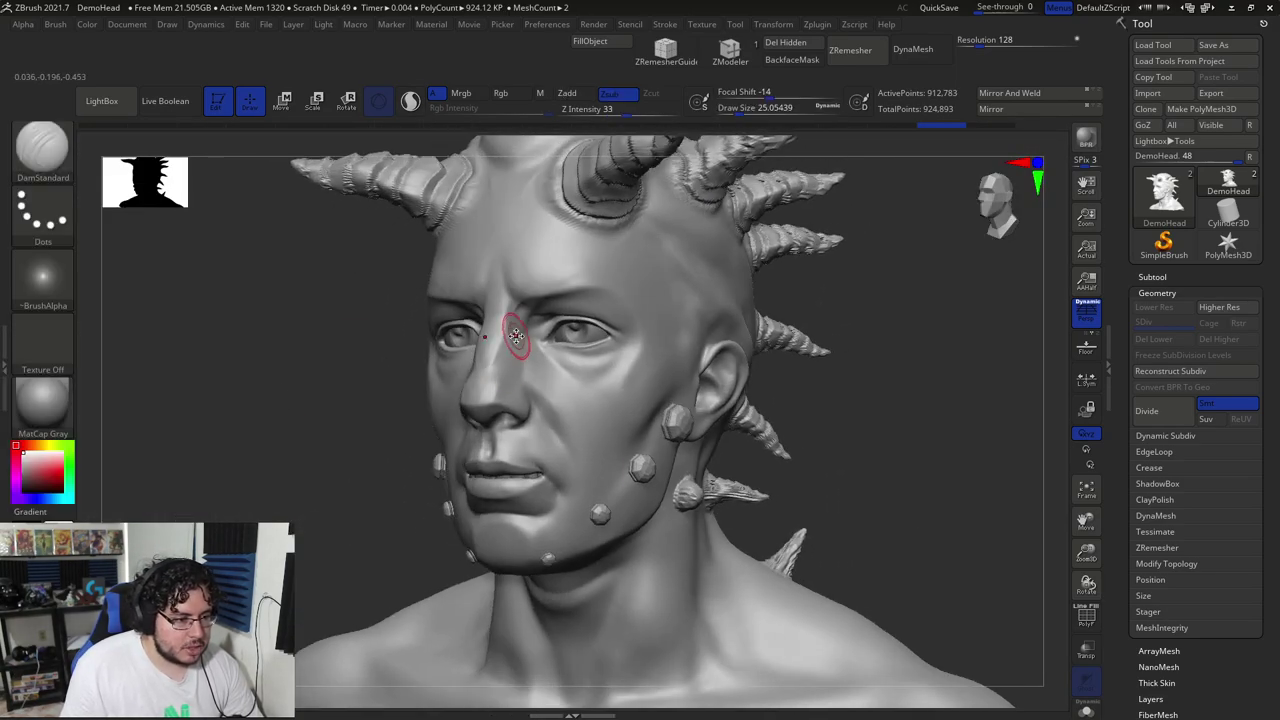
pyautogui.press('s')
pyautogui.moveTo(512, 342); pyautogui.dragTo(498, 342)
pyautogui.moveTo(612, 255)
pyautogui.mouseDown()
pyautogui.moveTo(594, 325)
pyautogui.moveTo(598, 456)
pyautogui.mouseUp()
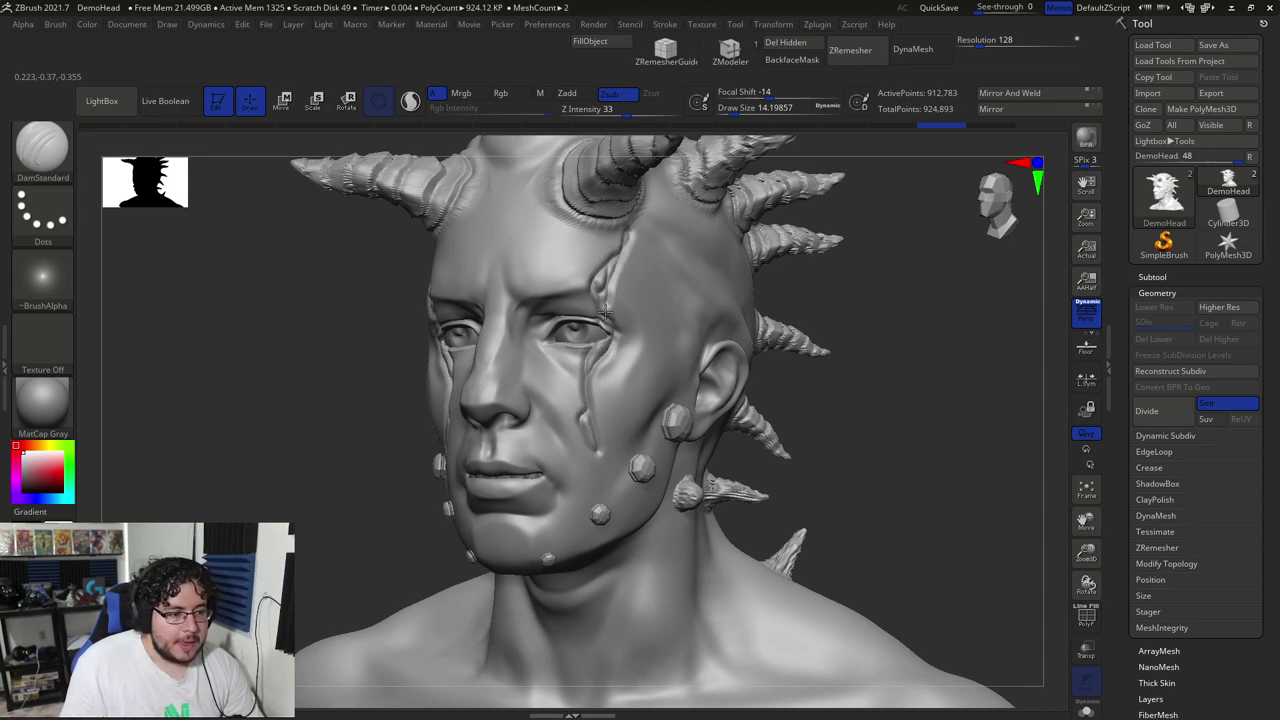
# Carve another DamStandard line down the cheek below the eye, try AdjustLast on it, and undo the strokes on the face
pyautogui.moveTo(600, 280)
pyautogui.mouseDown()
pyautogui.moveTo(606, 390)
pyautogui.moveTo(590, 450)
pyautogui.mouseUp()
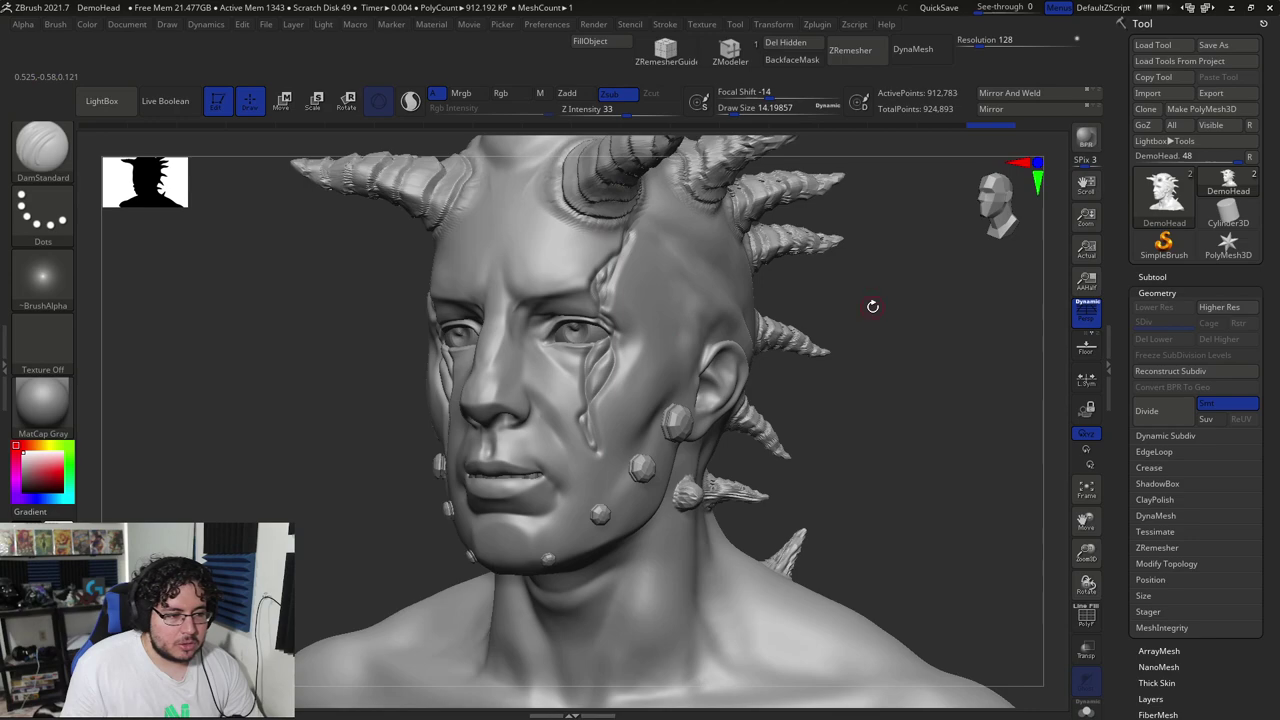
pyautogui.moveTo(872, 306); pyautogui.dragTo(620, 133)
pyautogui.click(663, 25)
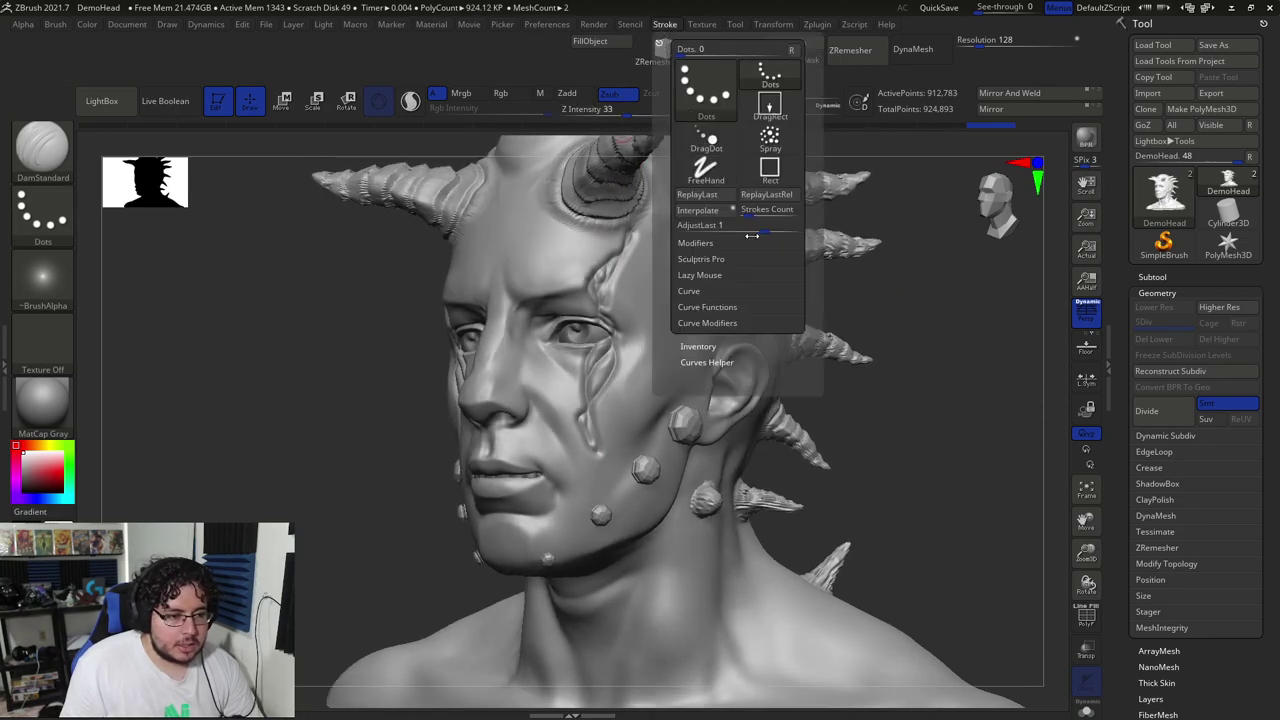
pyautogui.moveTo(751, 235); pyautogui.dragTo(780, 229)
pyautogui.hotkey('ctrl', 'z')
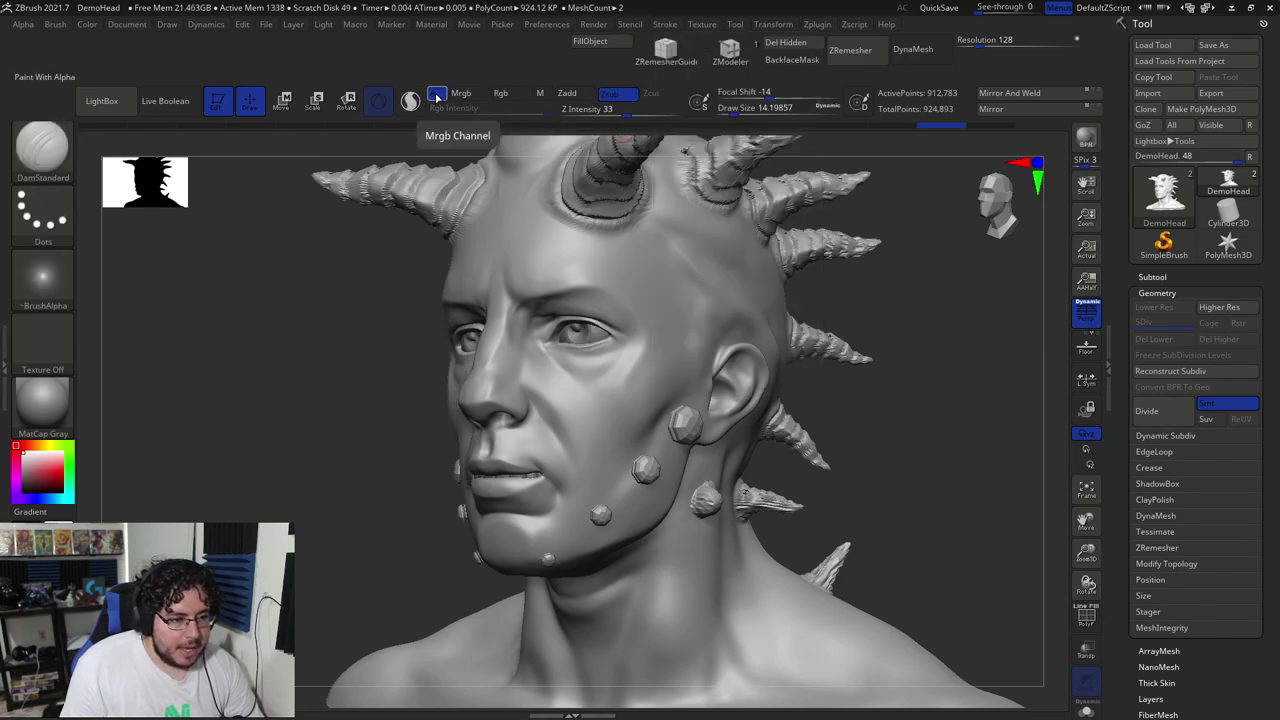
# Enable interface customization and place the Interpolate stroke control on the top shelf
pyautogui.moveTo(163, 340); pyautogui.dragTo(345, 325)
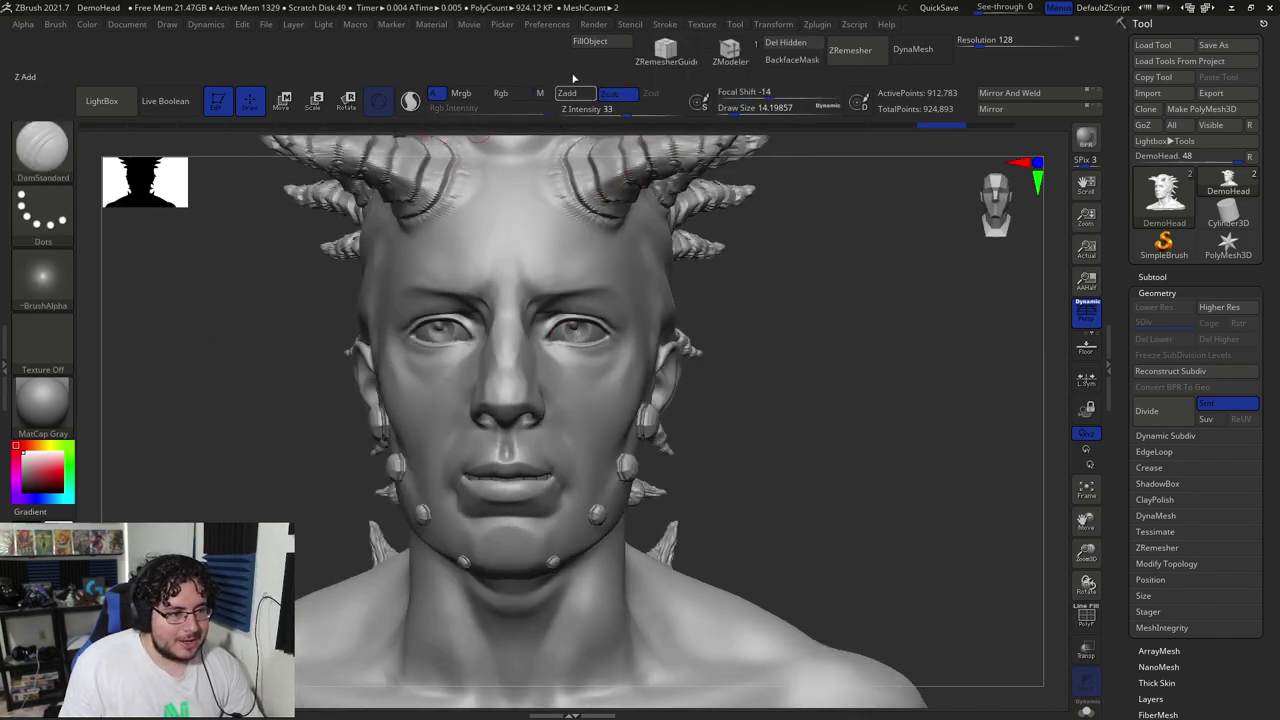
pyautogui.click(551, 27)
pyautogui.click(563, 73)
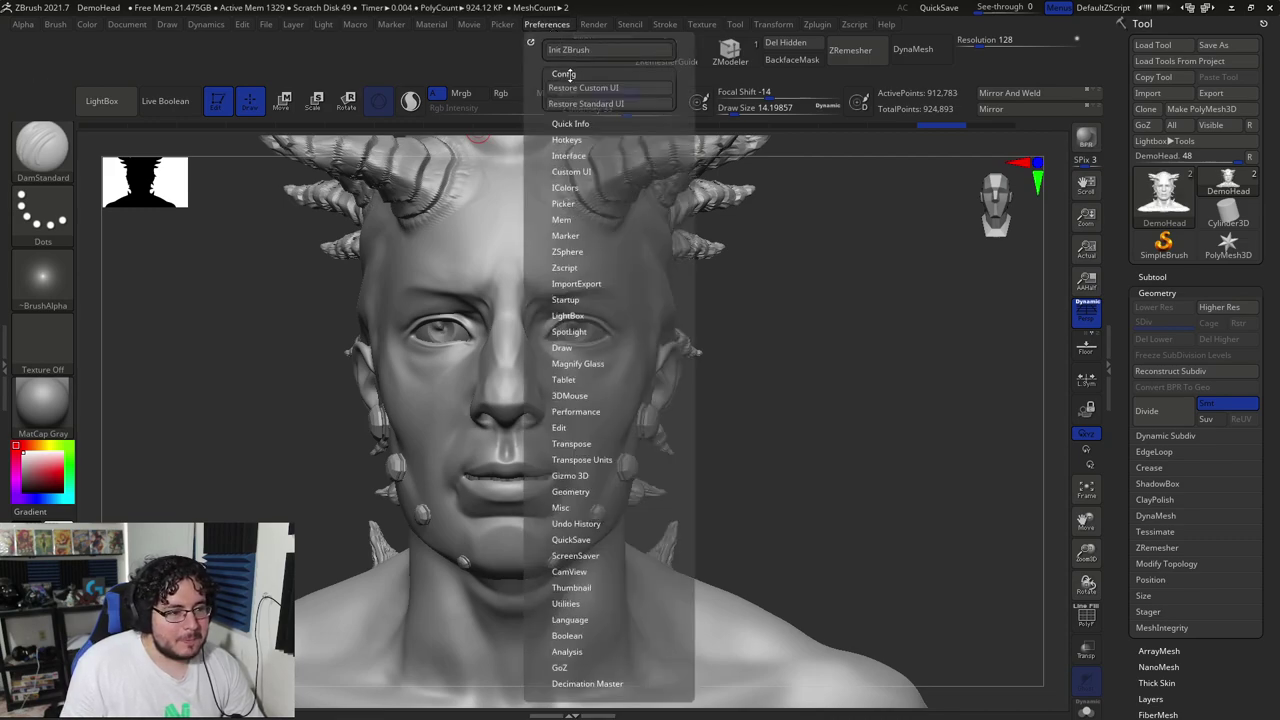
pyautogui.click(585, 151)
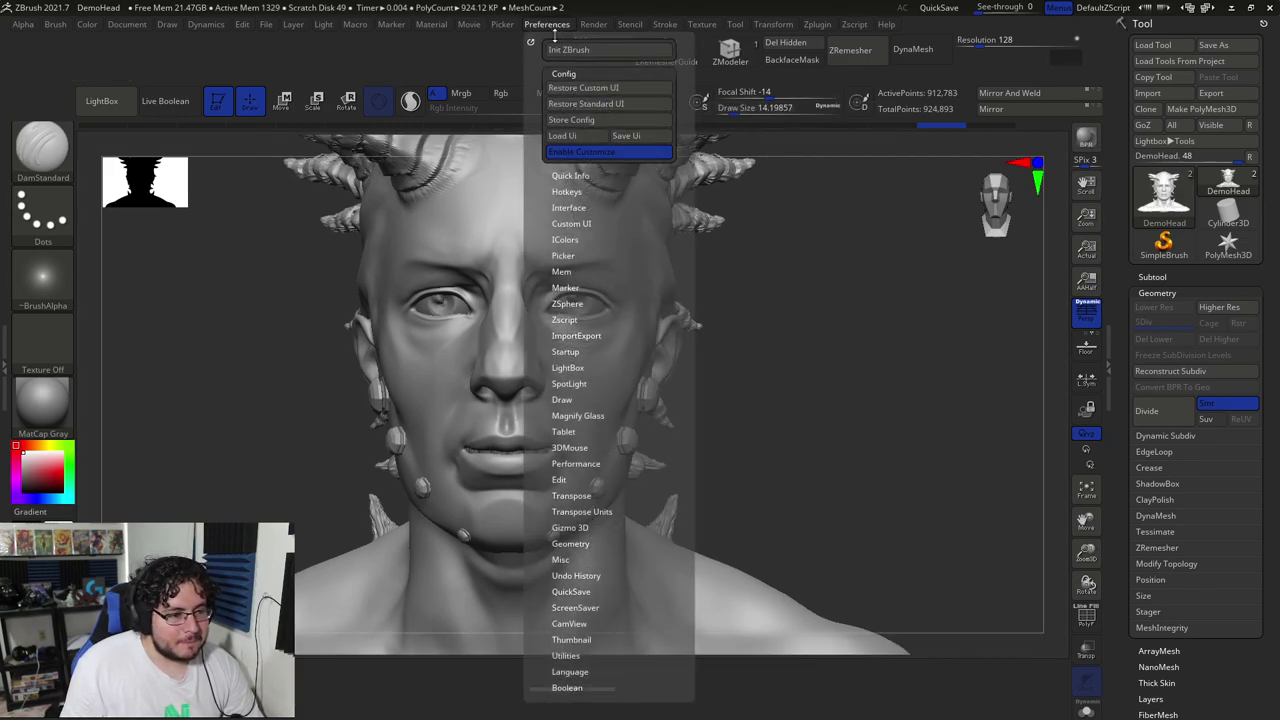
pyautogui.moveTo(663, 27)
pyautogui.press('ctrl')
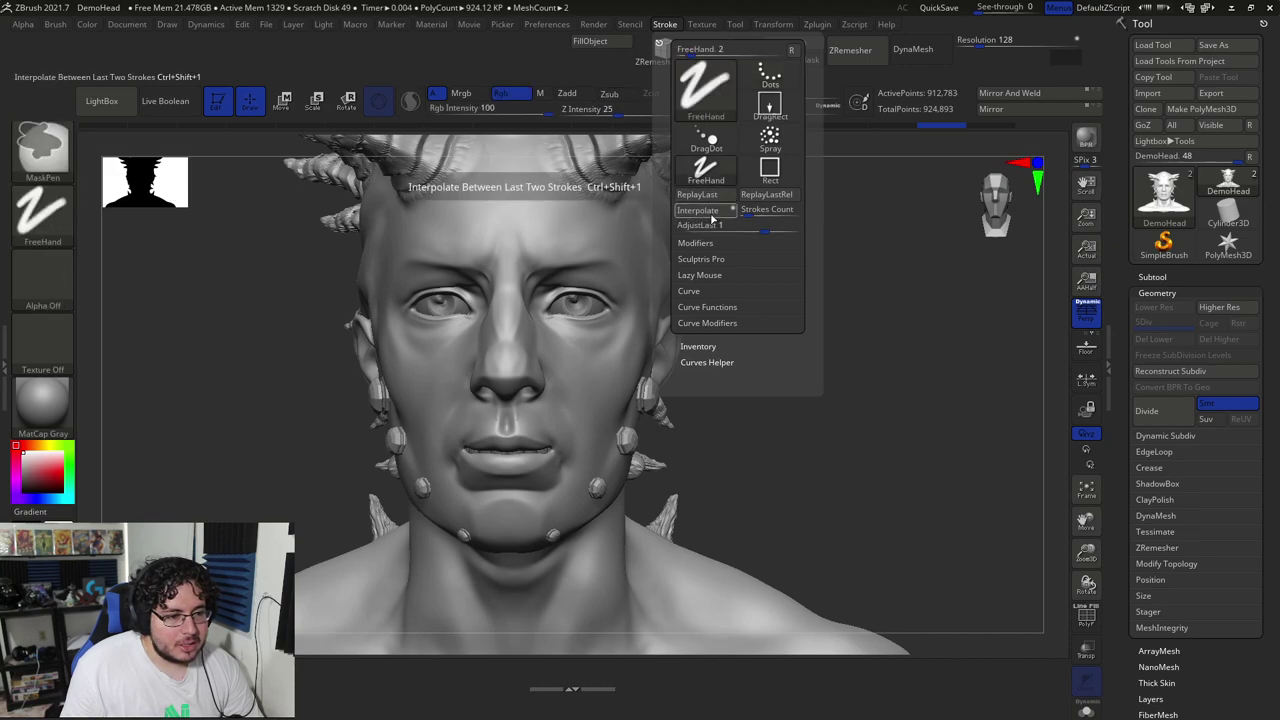
pyautogui.keyDown('ctrl'); pyautogui.keyDown('alt'); pyautogui.moveTo(633, 191); pyautogui.dragTo(519, 53); pyautogui.keyUp('alt'); pyautogui.keyUp('ctrl')
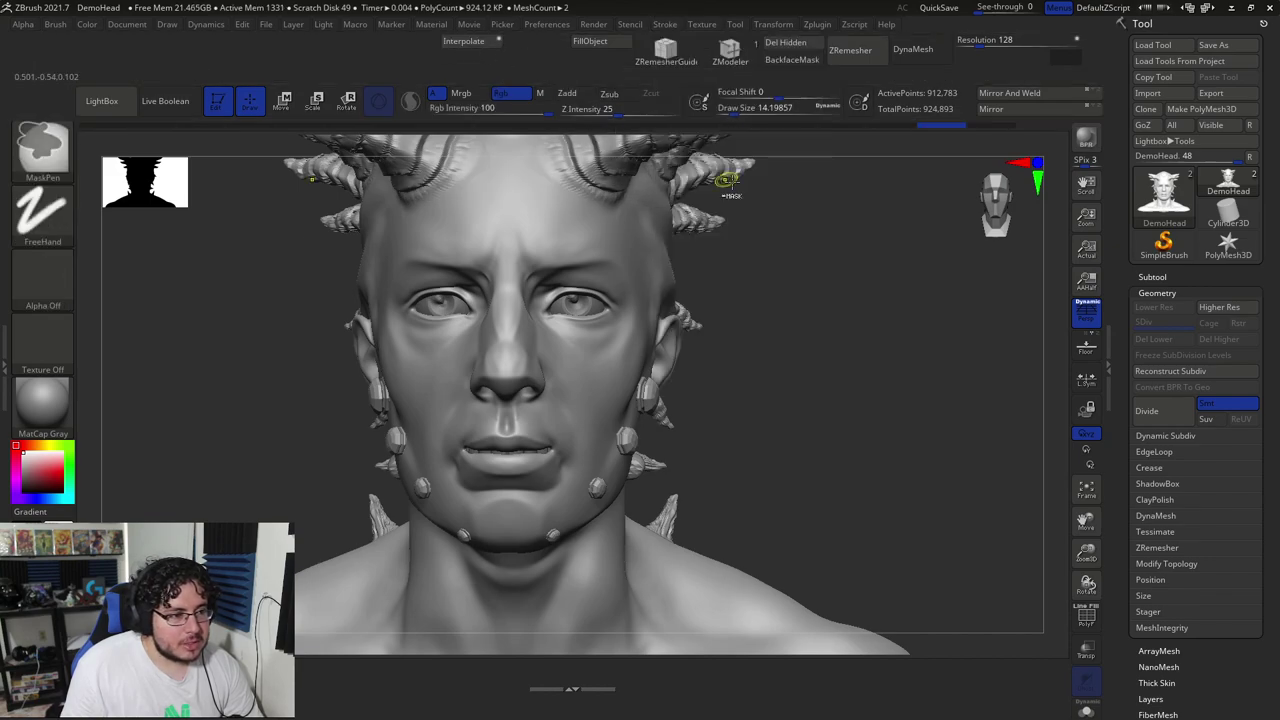
# Add the Strokes Count and AdjustLast sliders to the top shelf beside and below Interpolate
pyautogui.click(660, 25)
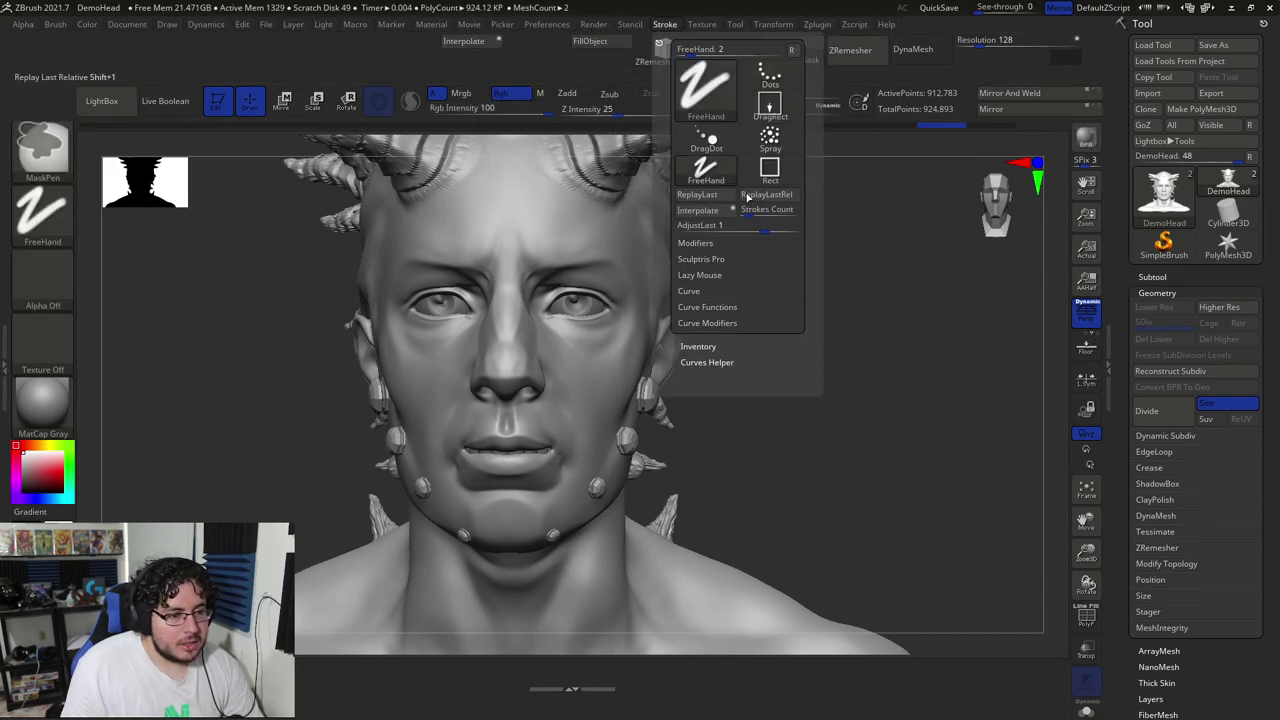
pyautogui.keyDown('ctrl'); pyautogui.keyDown('alt'); pyautogui.moveTo(760, 211); pyautogui.dragTo(533, 42); pyautogui.keyUp('alt'); pyautogui.keyUp('ctrl')
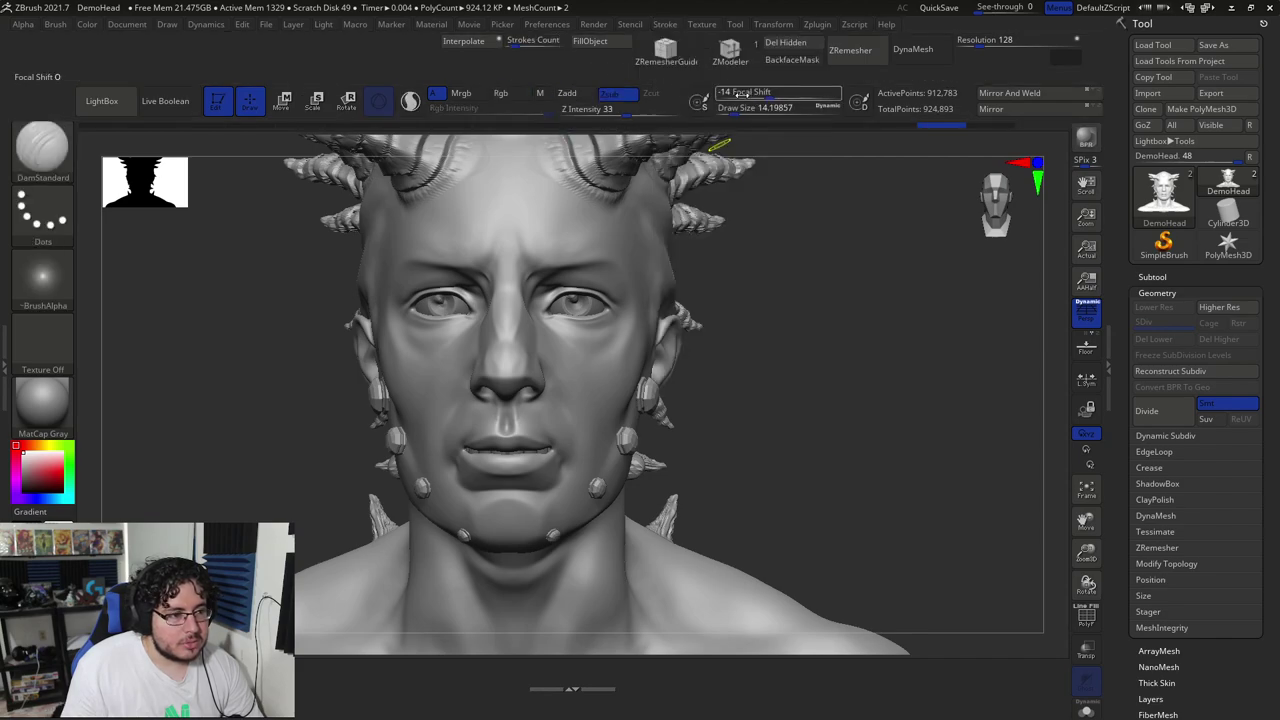
pyautogui.click(660, 25)
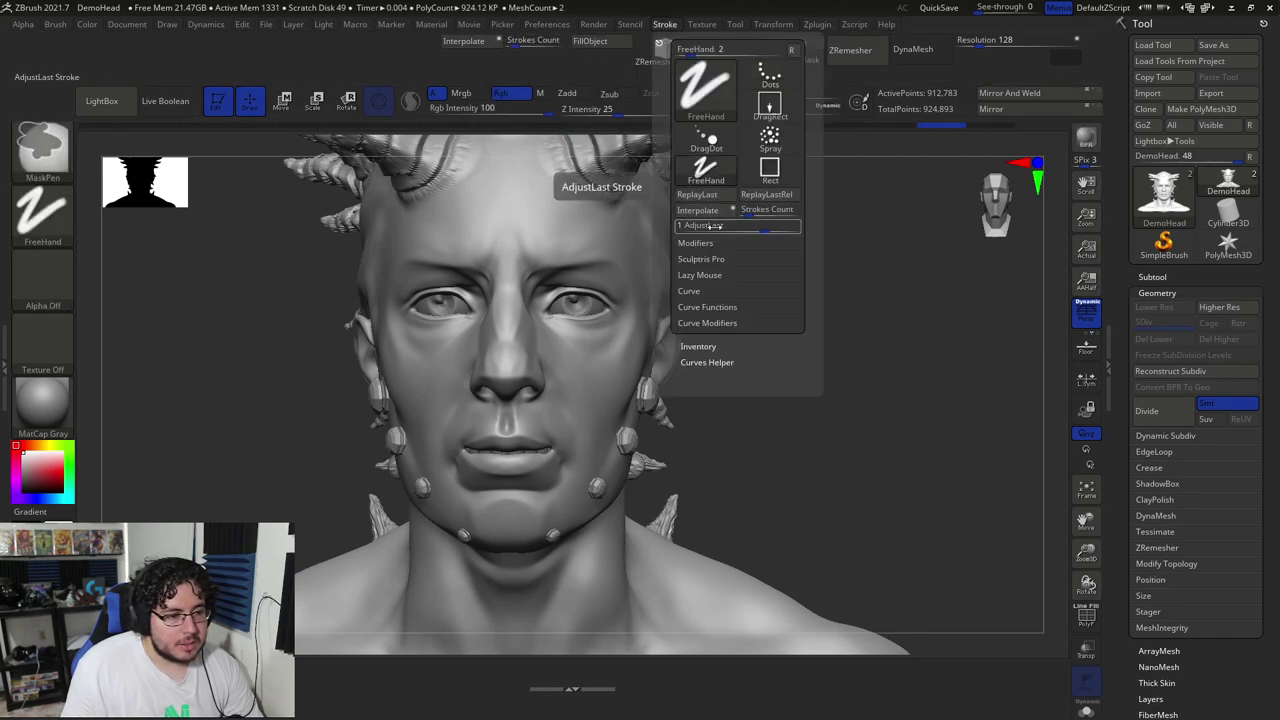
pyautogui.keyDown('ctrl'); pyautogui.keyDown('alt'); pyautogui.moveTo(720, 225); pyautogui.dragTo(478, 56); pyautogui.keyUp('alt'); pyautogui.keyUp('ctrl')
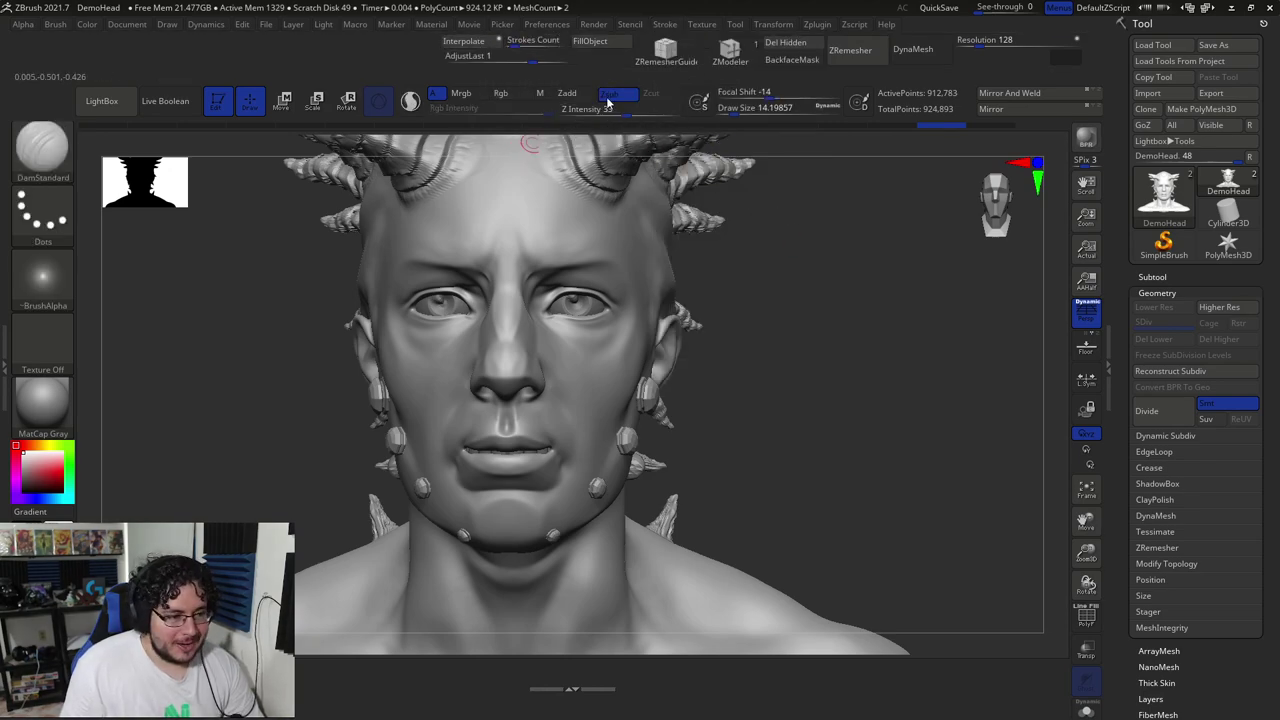
# Switch the active tool from the DemoHead to a Sphere3D, frame it, and convert it to a PolyMesh3D
pyautogui.moveTo(845, 299); pyautogui.dragTo(766, 283)
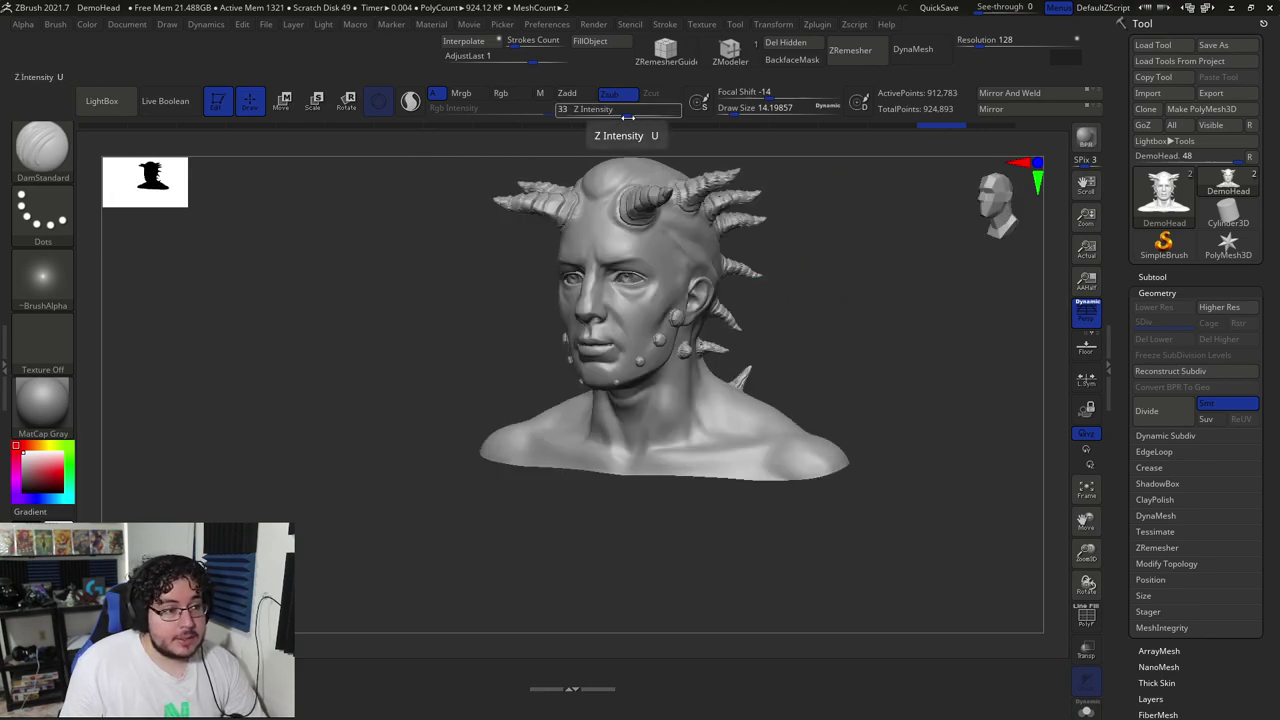
pyautogui.keyDown('alt'); pyautogui.moveTo(812, 318); pyautogui.dragTo(789, 360); pyautogui.keyUp('alt')
pyautogui.click(1170, 192)
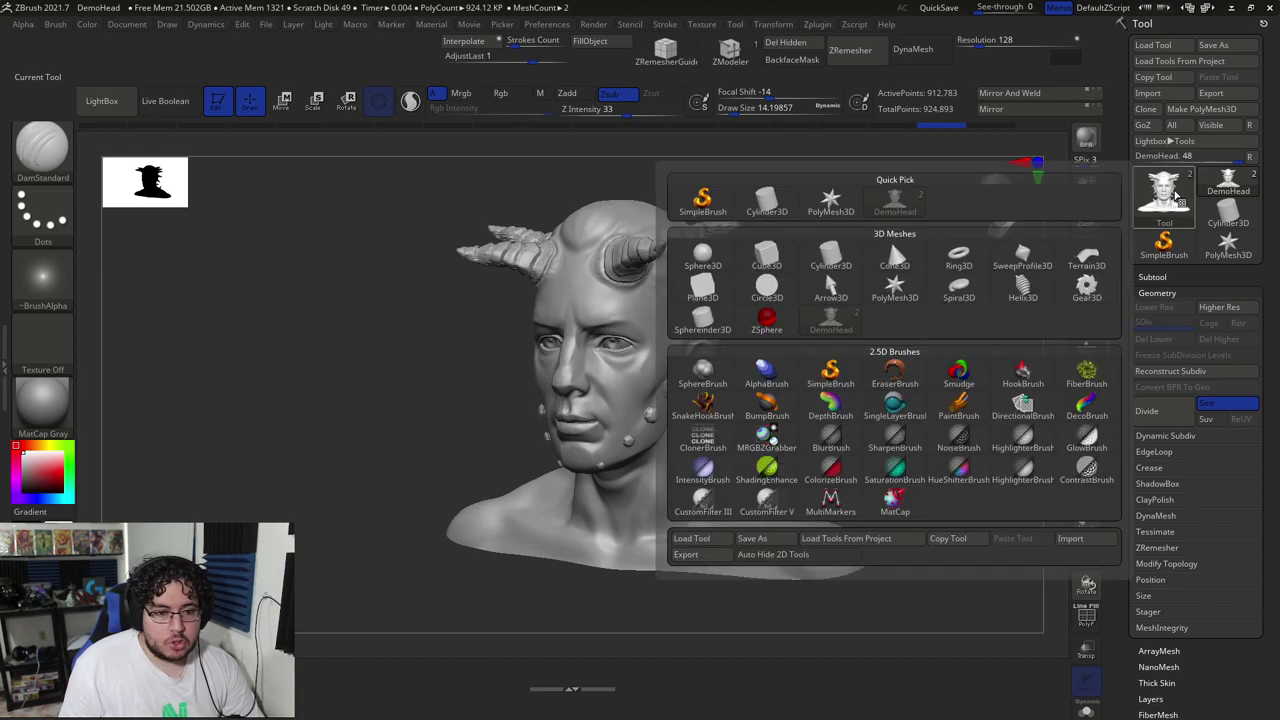
pyautogui.click(703, 258)
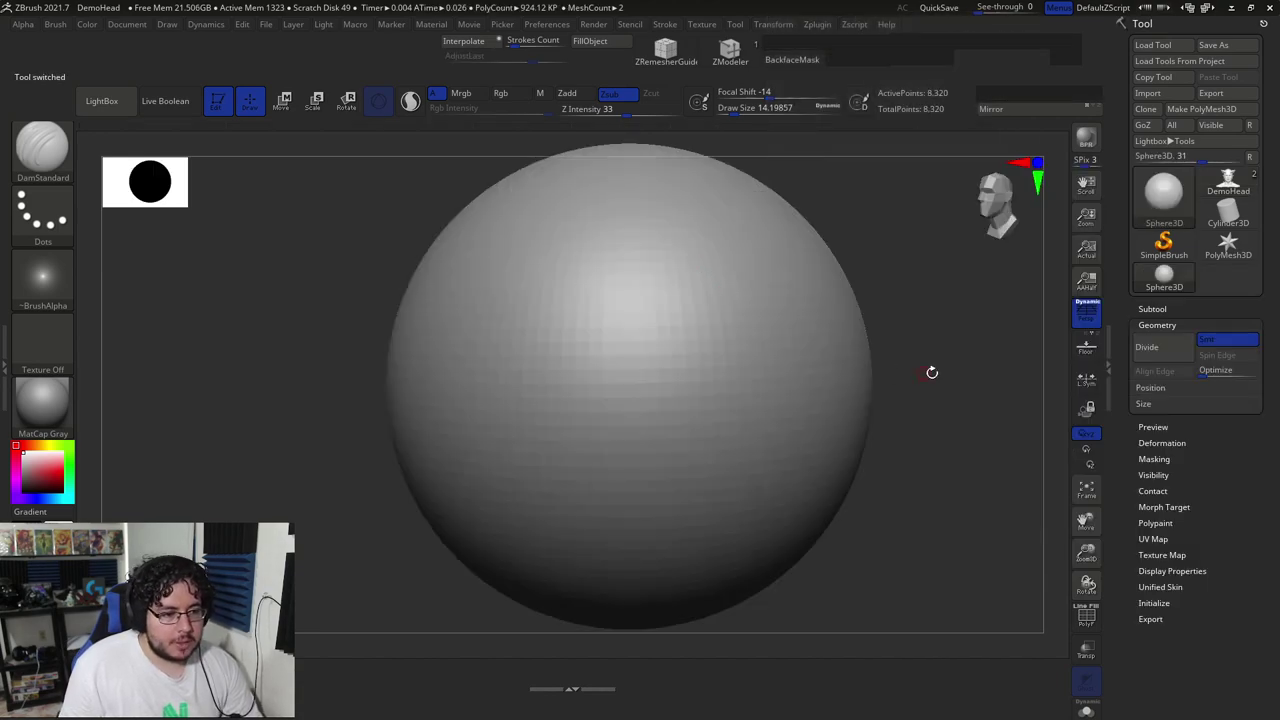
pyautogui.press('f')
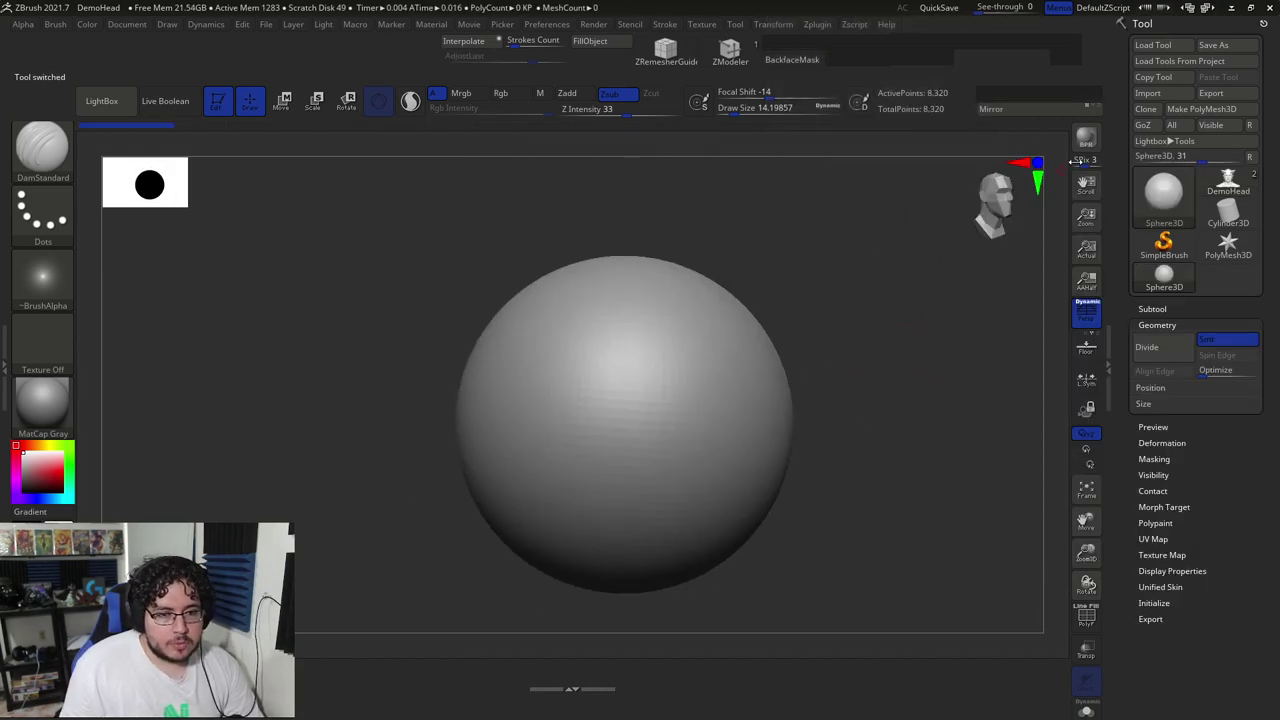
pyautogui.click(1215, 108)
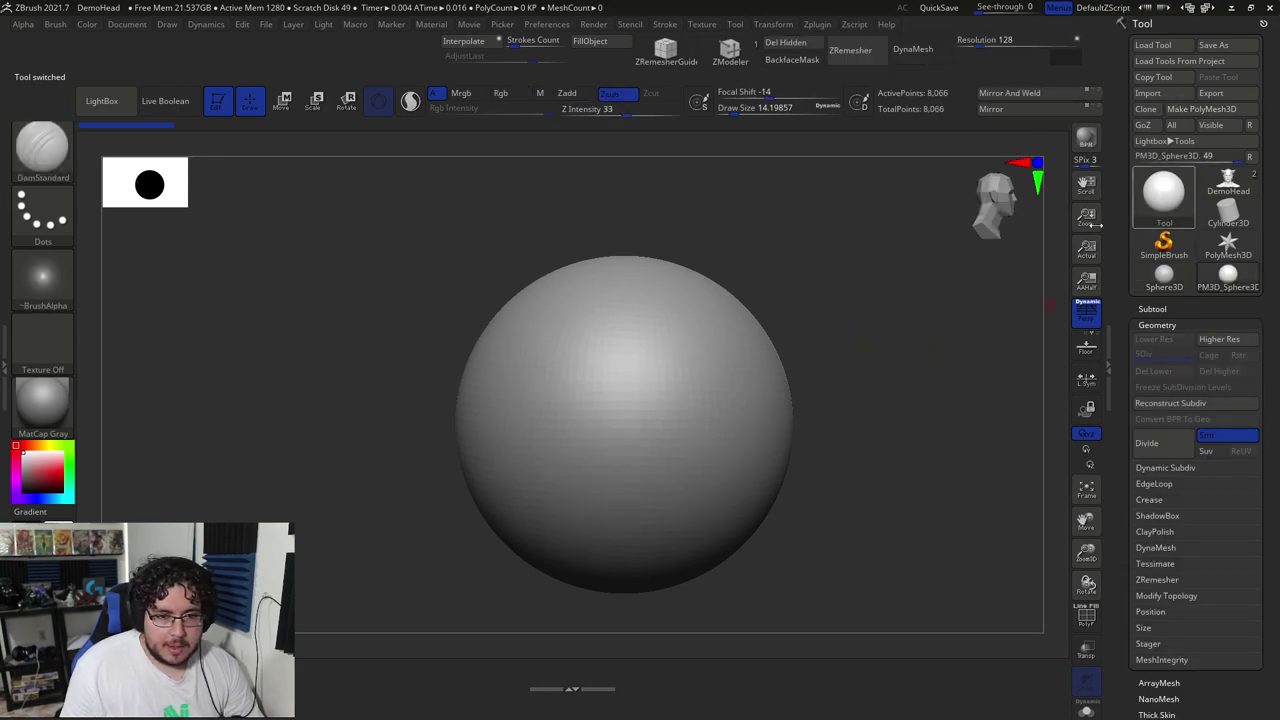
# Divide the sphere twice and delete its lower subdivision levels
pyautogui.hotkey('ctrl', 'd')
pyautogui.hotkey('ctrl', 'd')
pyautogui.click(1203, 393)
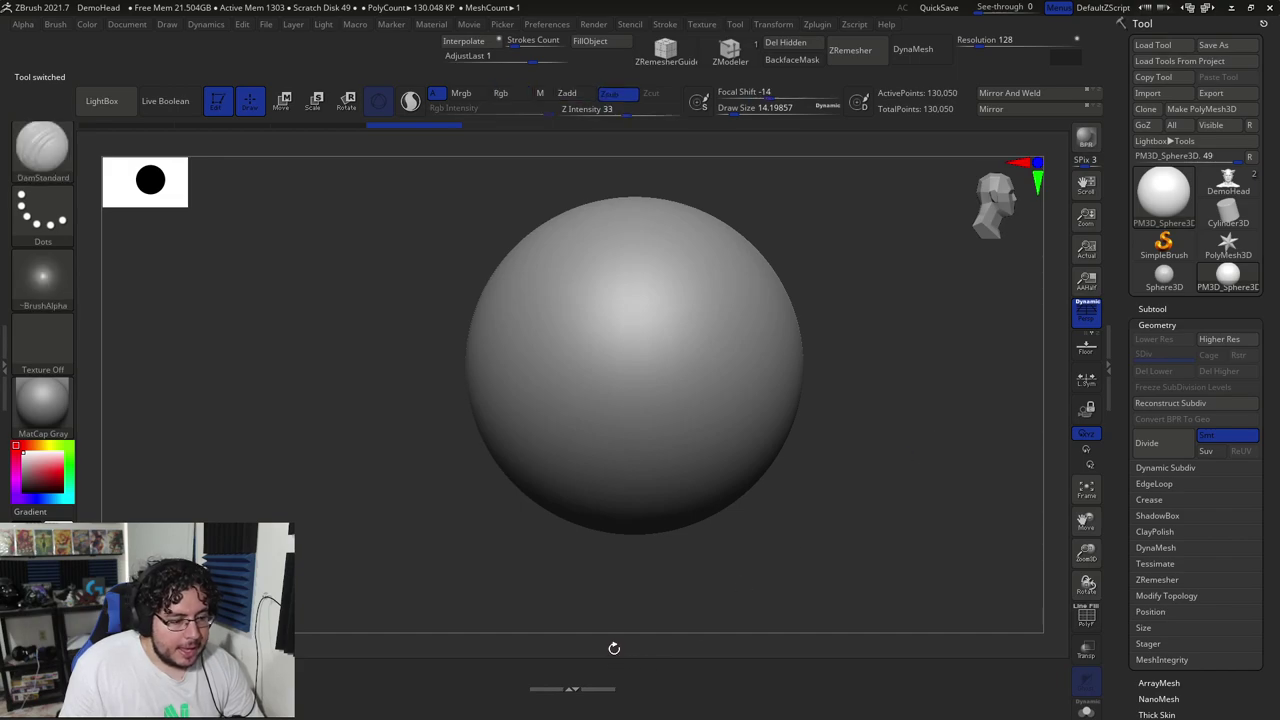
pyautogui.doubleClick(578, 690)
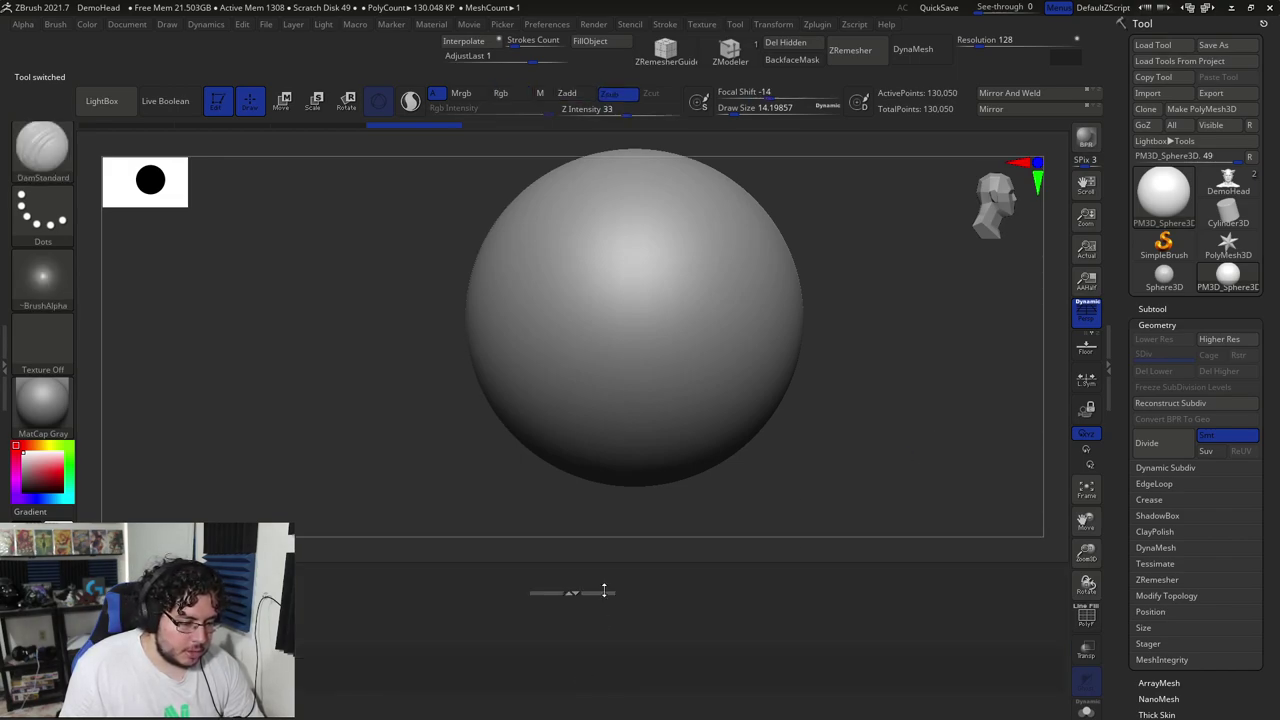
pyautogui.doubleClick(590, 593)
pyautogui.keyDown('alt'); pyautogui.moveTo(881, 445); pyautogui.dragTo(817, 503); pyautogui.keyUp('alt')
pyautogui.keyDown('alt'); pyautogui.moveTo(838, 351); pyautogui.dragTo(861, 324); pyautogui.keyUp('alt')
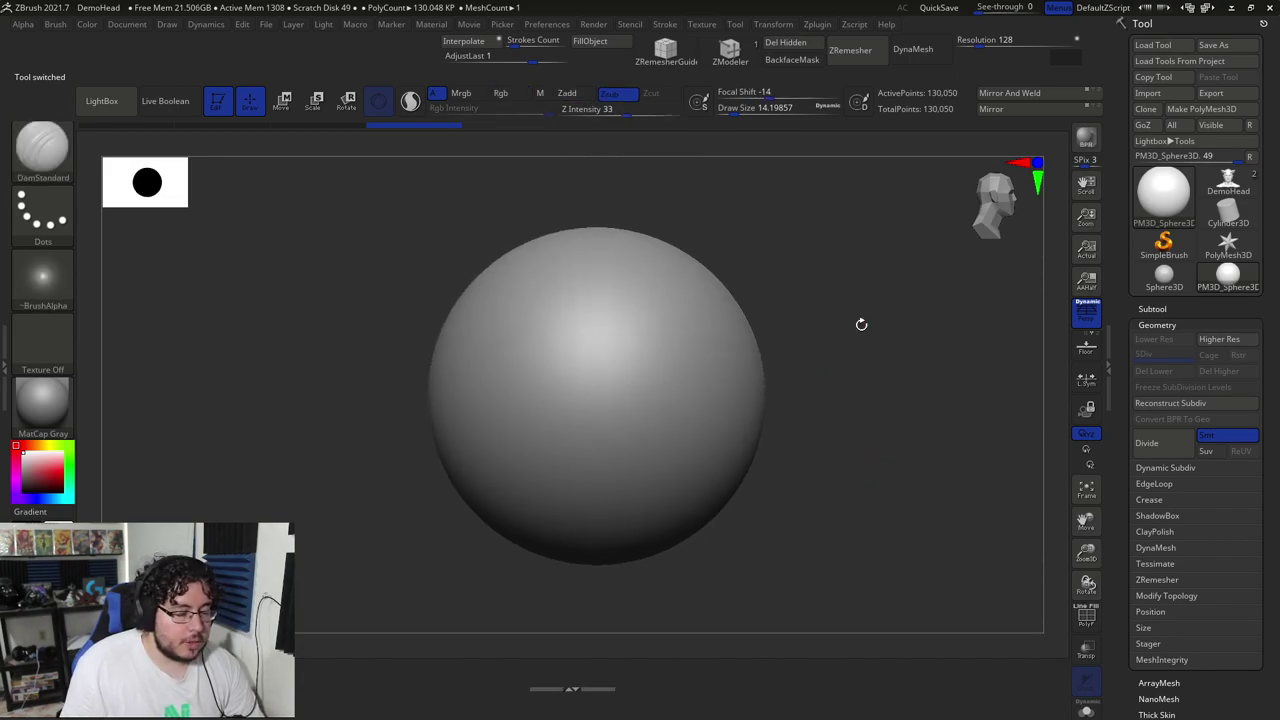
# Choose the ClipCurve brush, make a diagonal clip down the side of the sphere, and undo it
pyautogui.keyDown('ctrl'); pyautogui.keyDown('shift'); pyautogui.click(51, 172); pyautogui.keyUp('shift'); pyautogui.keyUp('ctrl')
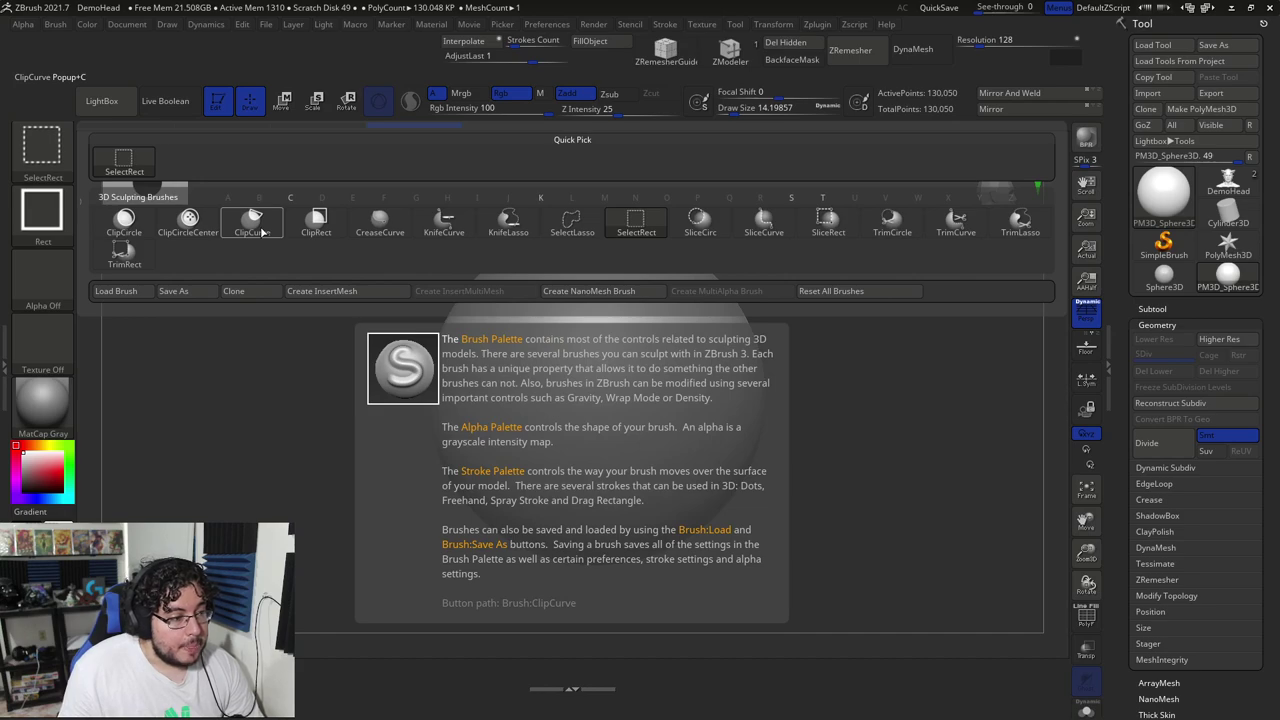
pyautogui.click(260, 228)
pyautogui.moveTo(633, 182)
pyautogui.keyDown('ctrl'); pyautogui.keyDown('shift'); pyautogui.mouseDown()
pyautogui.moveTo(788, 620)
pyautogui.moveTo(770, 430)
pyautogui.mouseUp(); pyautogui.keyUp('shift'); pyautogui.keyUp('ctrl')
pyautogui.hotkey('ctrl', 'z')
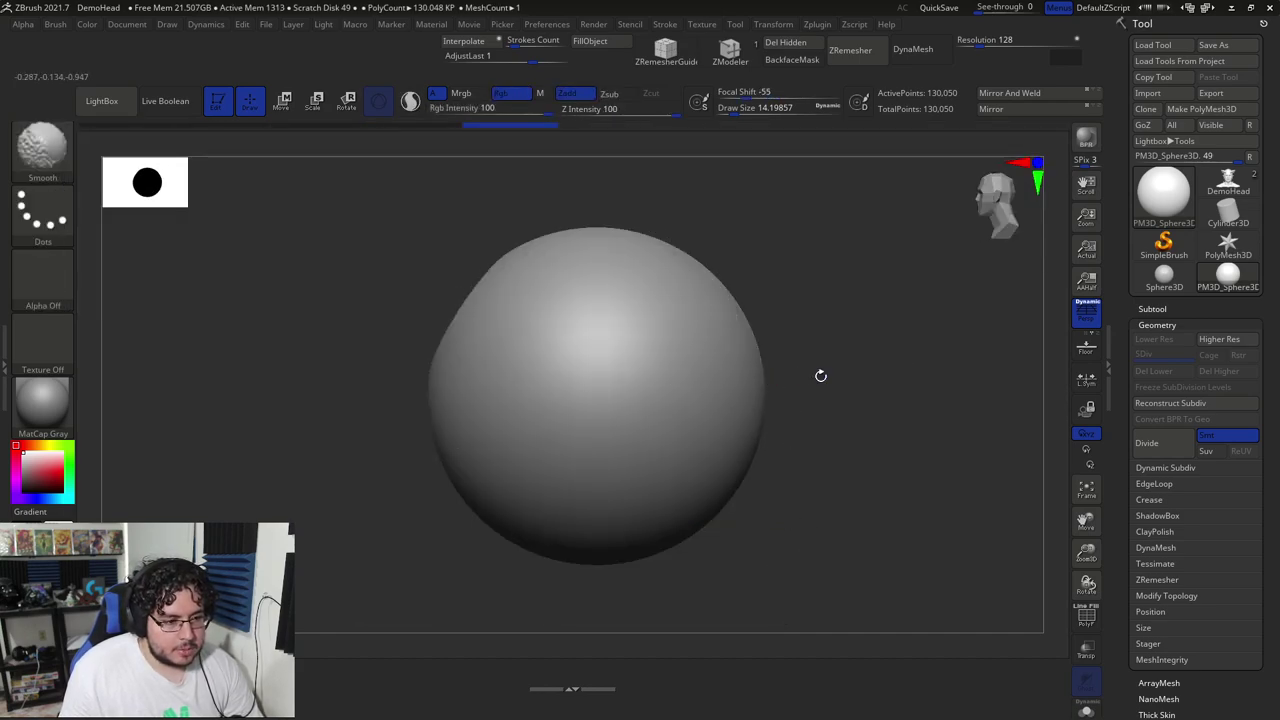
# Try three more ClipCurve cuts from above the sphere down its side, undoing each one
pyautogui.moveTo(634, 171)
pyautogui.keyDown('ctrl'); pyautogui.keyDown('shift'); pyautogui.mouseDown()
pyautogui.moveTo(814, 614)
pyautogui.moveTo(777, 511)
pyautogui.mouseUp(); pyautogui.keyUp('shift'); pyautogui.keyUp('ctrl')
pyautogui.hotkey('ctrl', 'z')
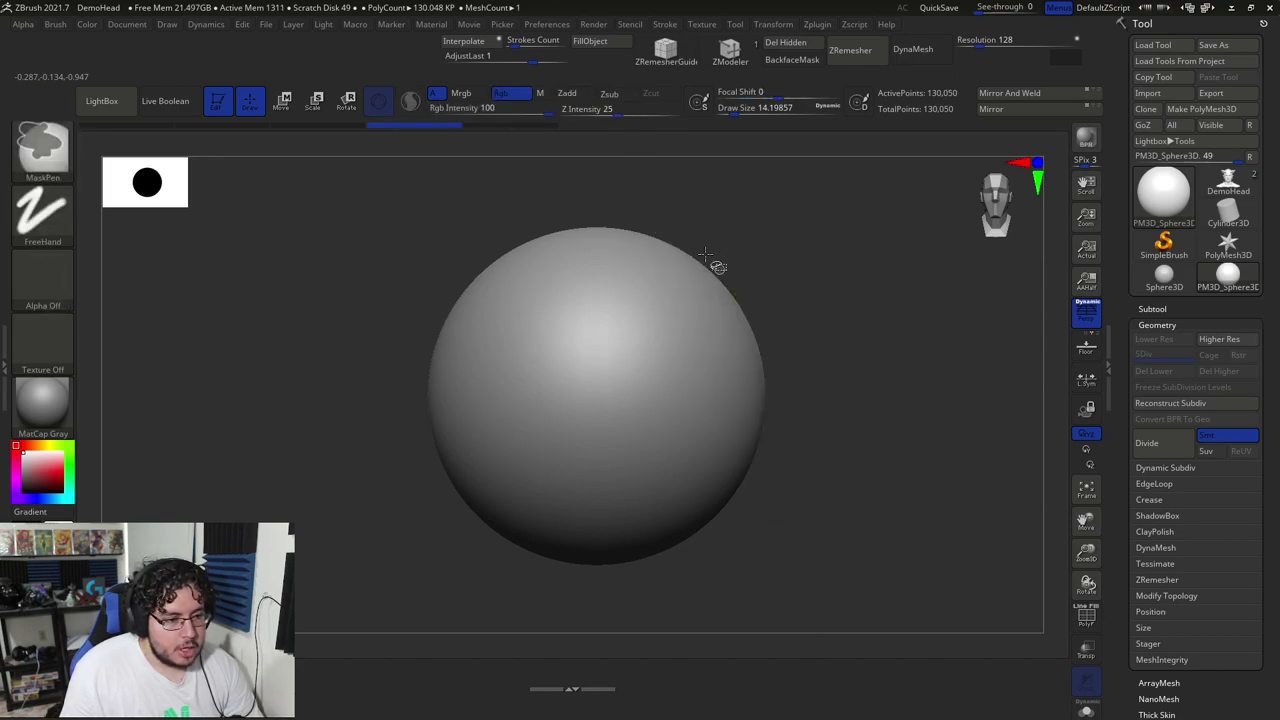
pyautogui.keyDown('ctrl'); pyautogui.keyDown('shift'); pyautogui.moveTo(629, 180); pyautogui.dragTo(831, 566); pyautogui.keyUp('shift'); pyautogui.keyUp('ctrl')
pyautogui.hotkey('ctrl', 'z')
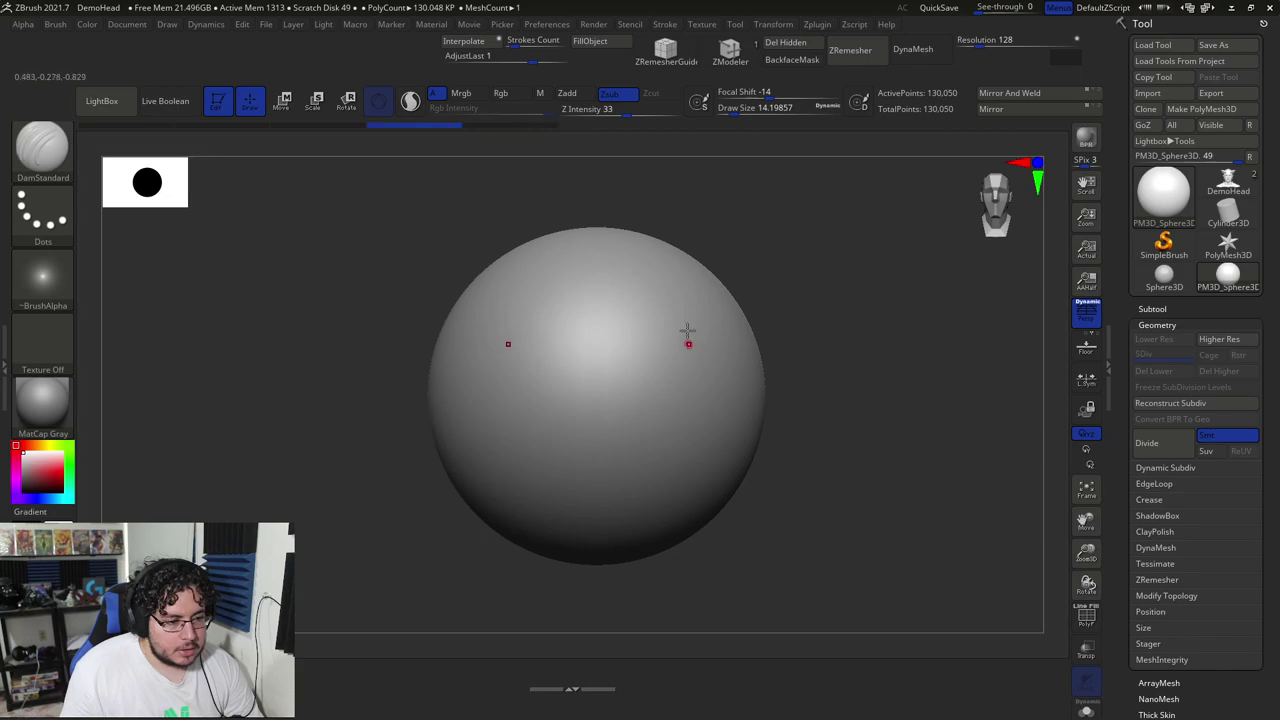
pyautogui.keyDown('ctrl'); pyautogui.keyDown('shift'); pyautogui.moveTo(634, 177); pyautogui.dragTo(671, 237); pyautogui.keyUp('shift'); pyautogui.keyUp('ctrl')
pyautogui.hotkey('ctrl', 'z')
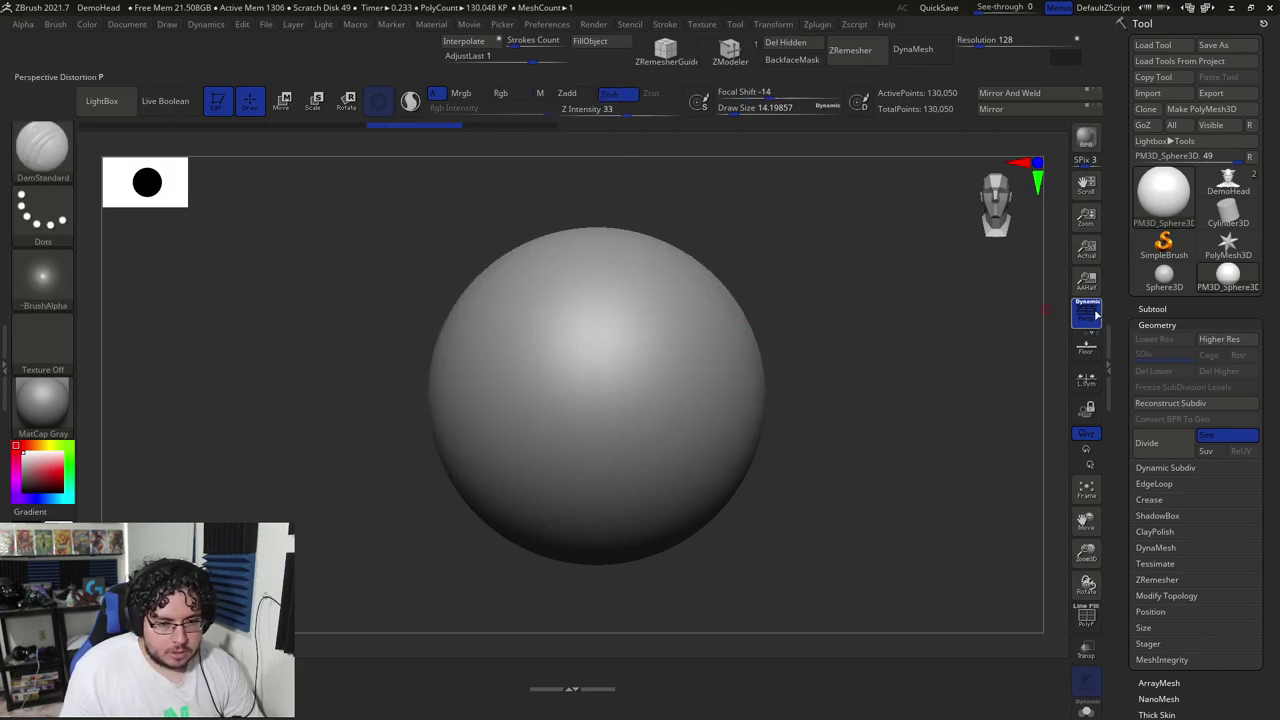
# With perspective off, clip the sphere diagonally on both sides, add a second clip from a rotated view, and undo both
pyautogui.keyDown('ctrl'); pyautogui.keyDown('shift'); pyautogui.moveTo(629, 192); pyautogui.dragTo(788, 605); pyautogui.keyUp('shift'); pyautogui.keyUp('ctrl')
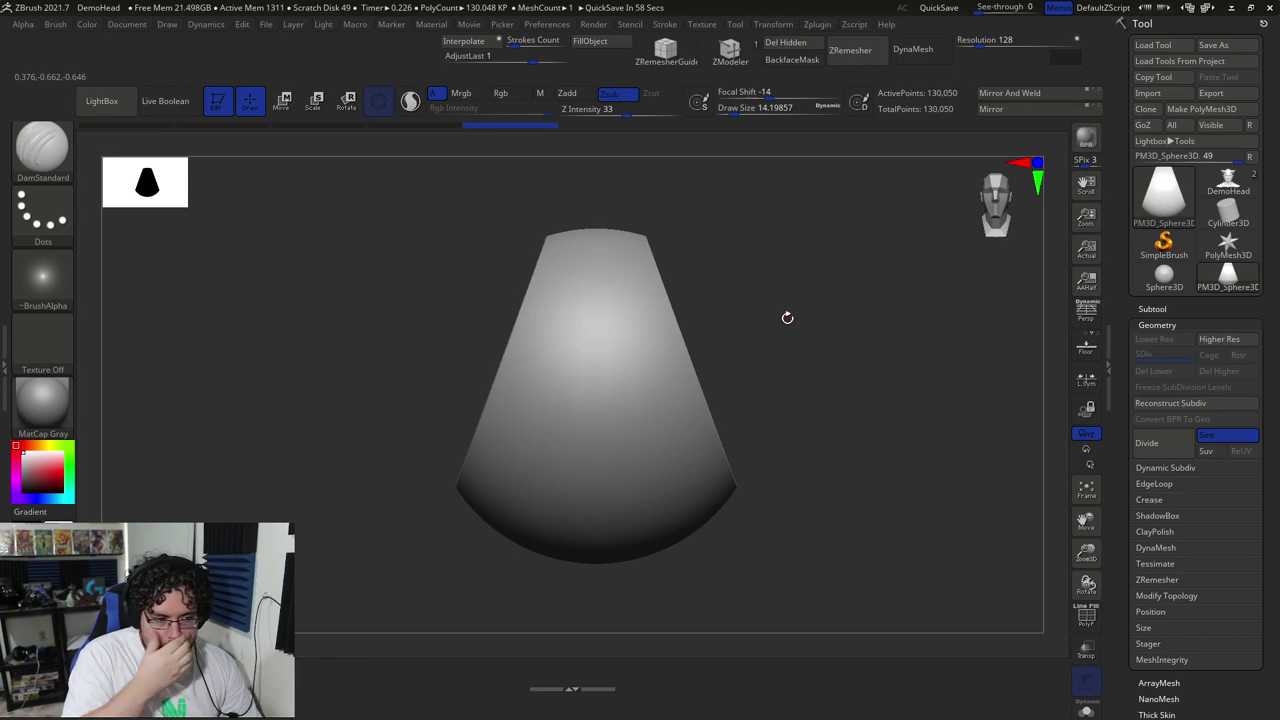
pyautogui.moveTo(817, 443); pyautogui.dragTo(754, 337)
pyautogui.moveTo(706, 209)
pyautogui.keyDown('ctrl'); pyautogui.keyDown('shift'); pyautogui.mouseDown()
pyautogui.moveTo(566, 268)
pyautogui.moveTo(566, 451)
pyautogui.moveTo(609, 566)
pyautogui.mouseUp(); pyautogui.keyUp('shift'); pyautogui.keyUp('ctrl')
pyautogui.moveTo(840, 420)
pyautogui.mouseDown()
pyautogui.moveTo(764, 436)
pyautogui.moveTo(854, 431)
pyautogui.moveTo(816, 405)
pyautogui.mouseUp()
pyautogui.hotkey('ctrl', 'z')
pyautogui.hotkey('ctrl', 'z')
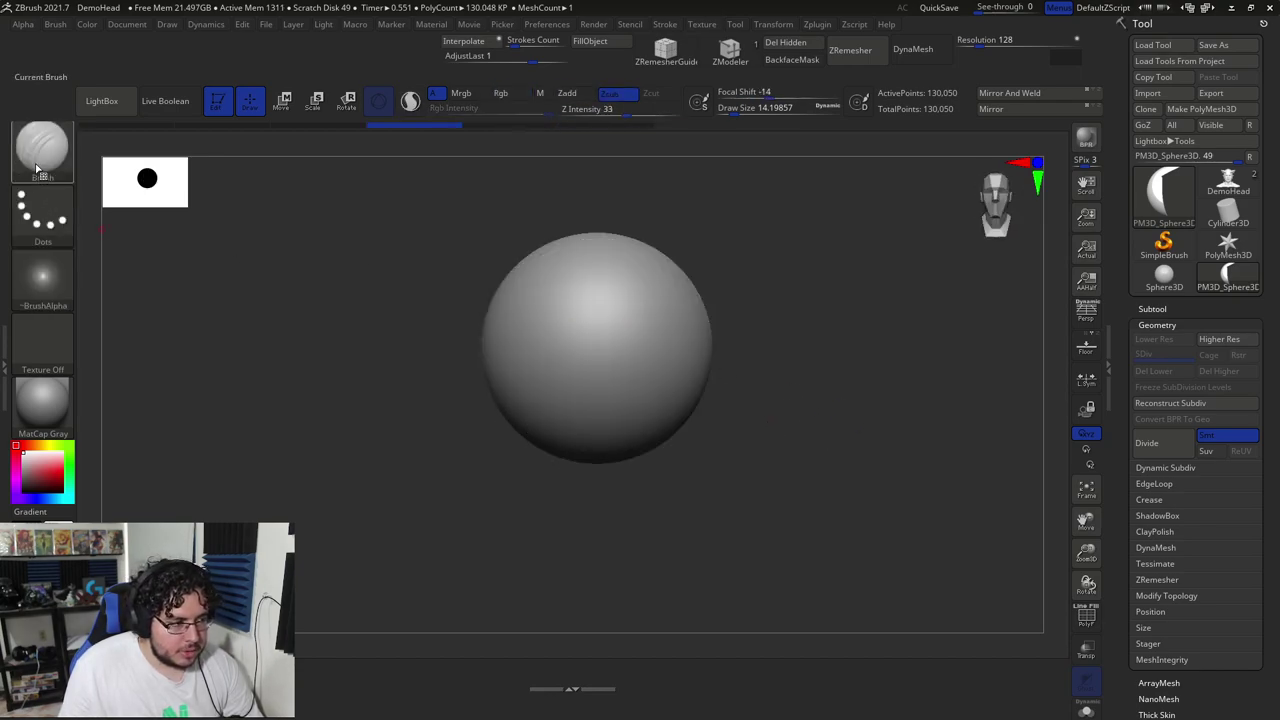
# Clip the sphere with a diagonal ClipCurve line from just above its top past its lower side, mirrored into a cone-like shape
pyautogui.keyDown('alt'); pyautogui.moveTo(340, 311); pyautogui.dragTo(463, 386); pyautogui.keyUp('alt')
pyautogui.keyDown('alt'); pyautogui.moveTo(883, 271); pyautogui.dragTo(886, 355); pyautogui.keyUp('alt')
pyautogui.scroll(-1, 790, 315)
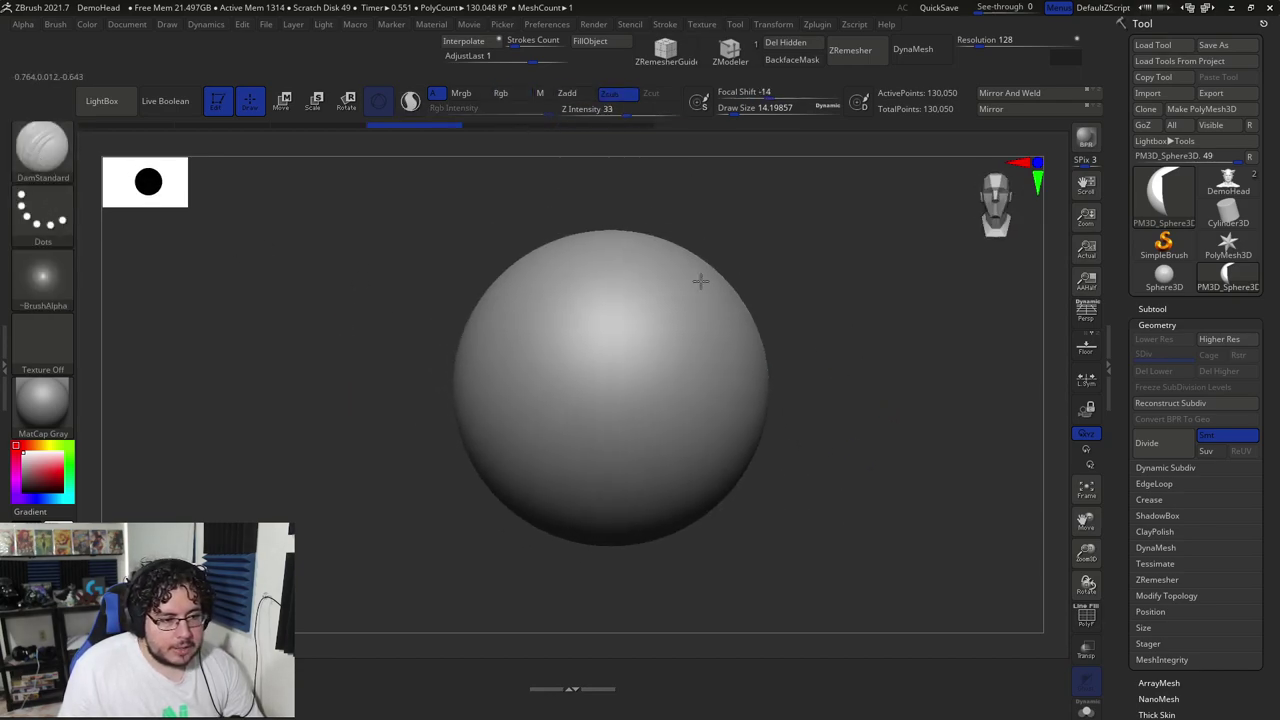
pyautogui.keyDown('ctrl'); pyautogui.keyDown('shift'); pyautogui.moveTo(613, 158); pyautogui.dragTo(762, 577); pyautogui.keyUp('shift'); pyautogui.keyUp('ctrl')
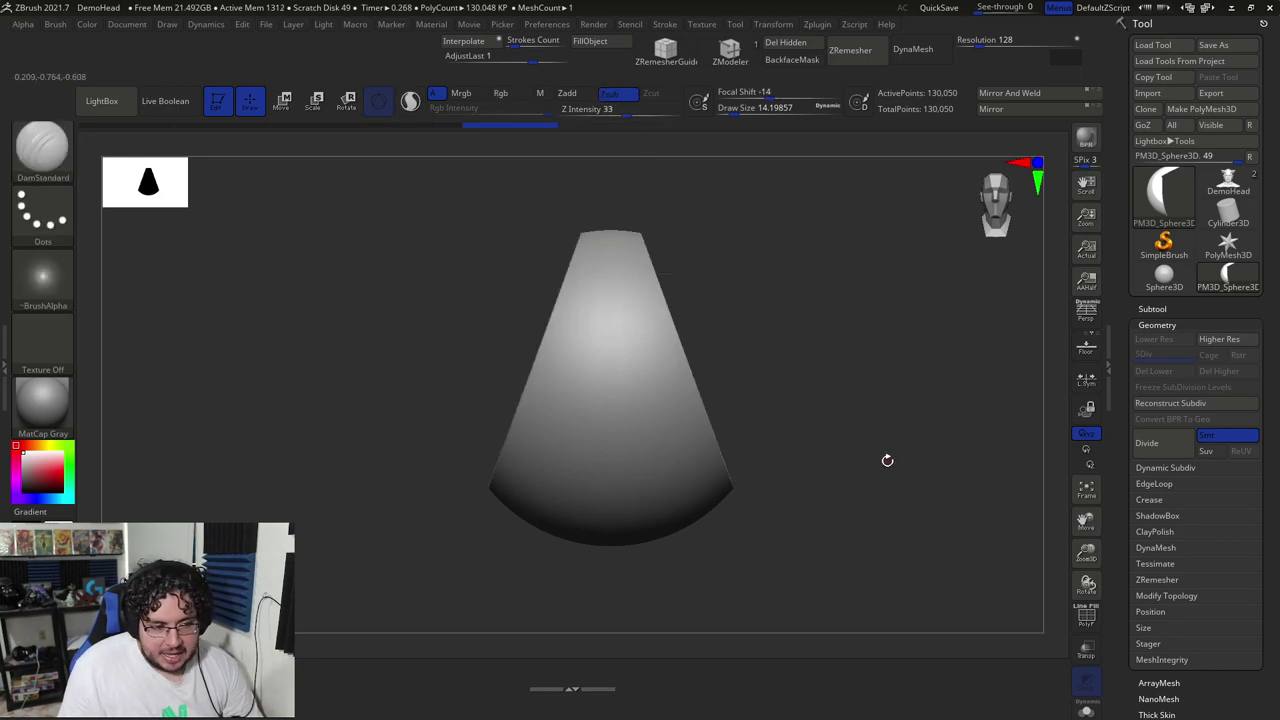
# Turn on the polyframe display and examine the mesh on the clipped flat face
pyautogui.click(1086, 620)
pyautogui.moveTo(986, 460); pyautogui.dragTo(918, 538)
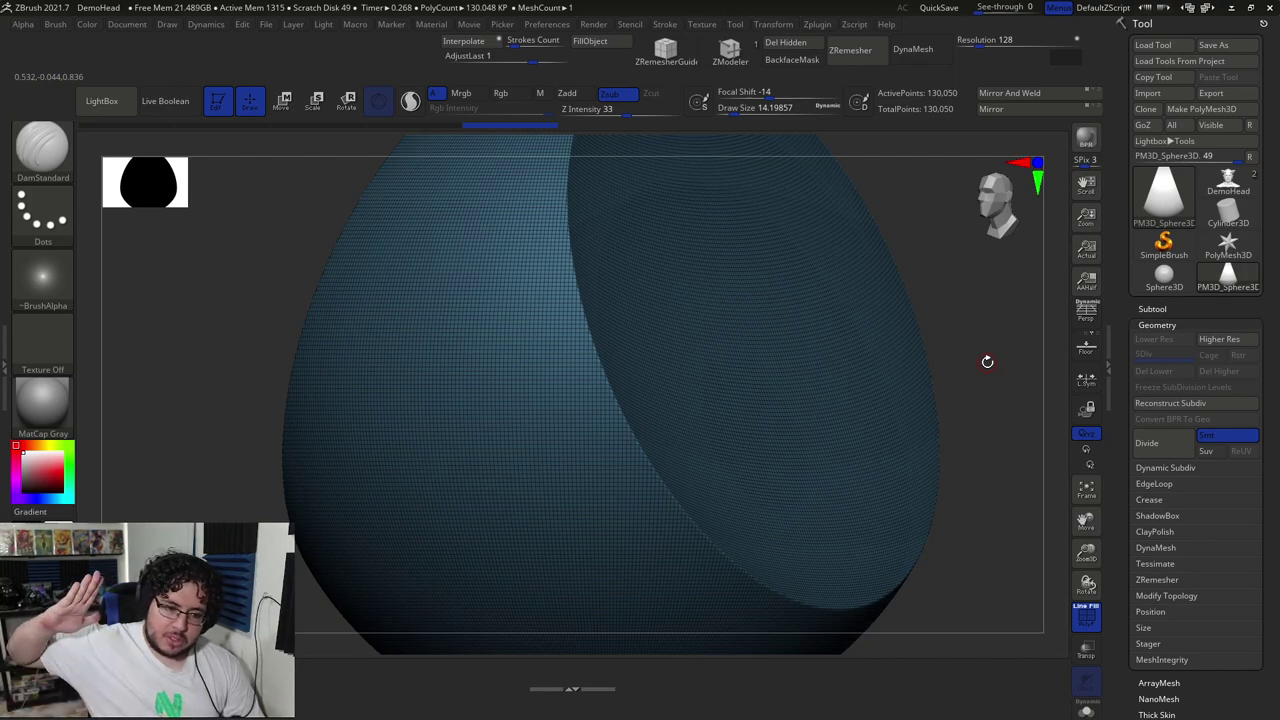
pyautogui.moveTo(987, 362); pyautogui.dragTo(1012, 366)
pyautogui.keyDown('alt'); pyautogui.moveTo(894, 351); pyautogui.dragTo(865, 356); pyautogui.keyUp('alt')
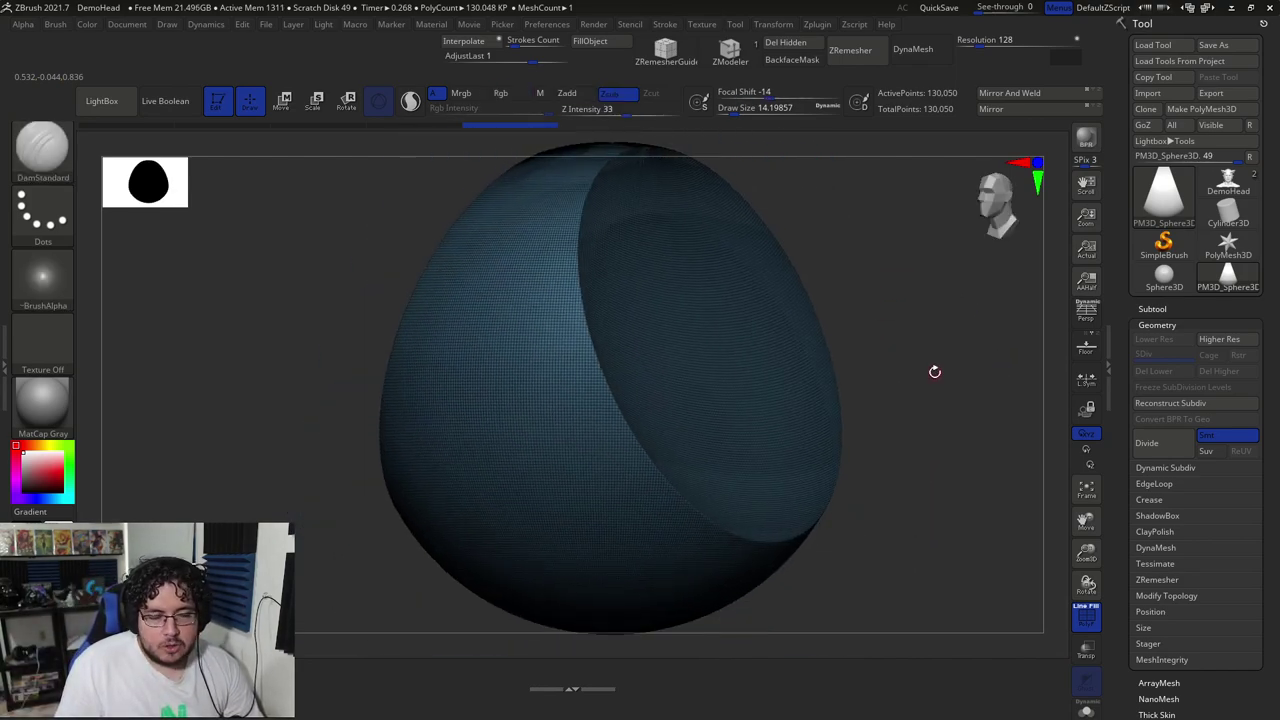
pyautogui.keyDown('shift'); pyautogui.moveTo(954, 343); pyautogui.dragTo(811, 374); pyautogui.keyUp('shift')
# Choose the SliceCurve brush and slice the whole sphere diagonally down its side into two polygroups
pyautogui.click(42, 148)
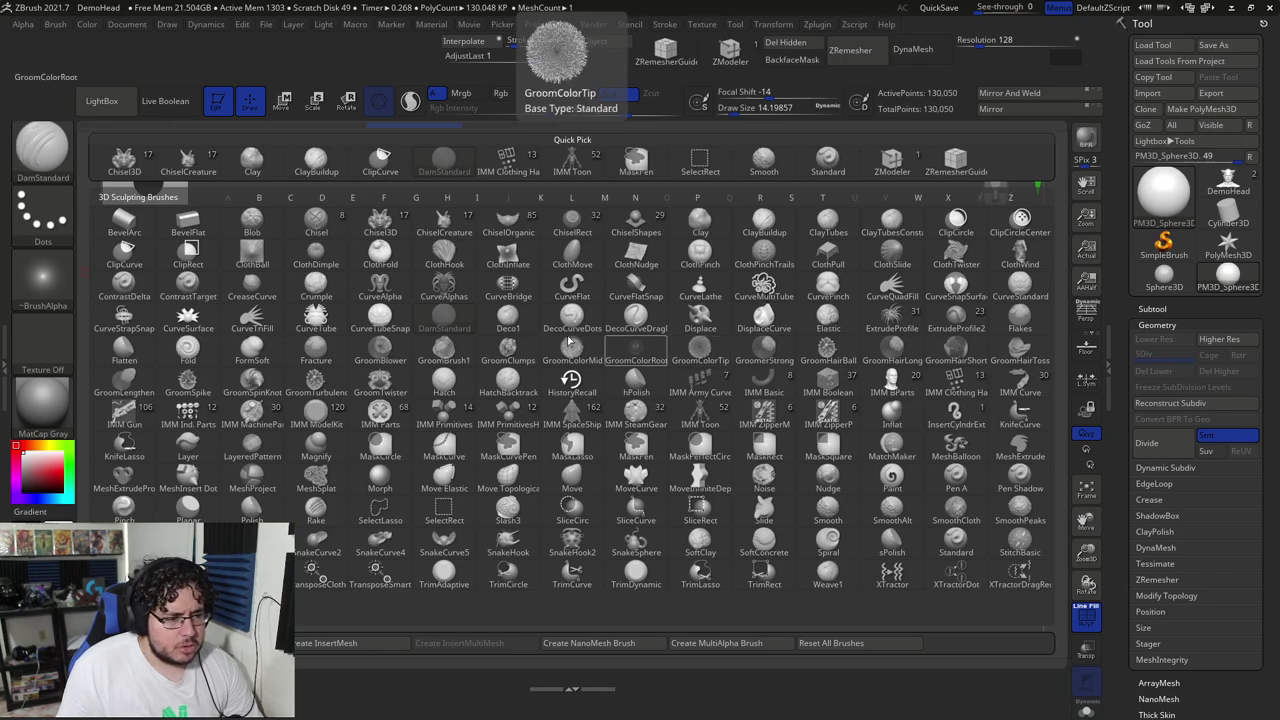
pyautogui.press('ctrl')
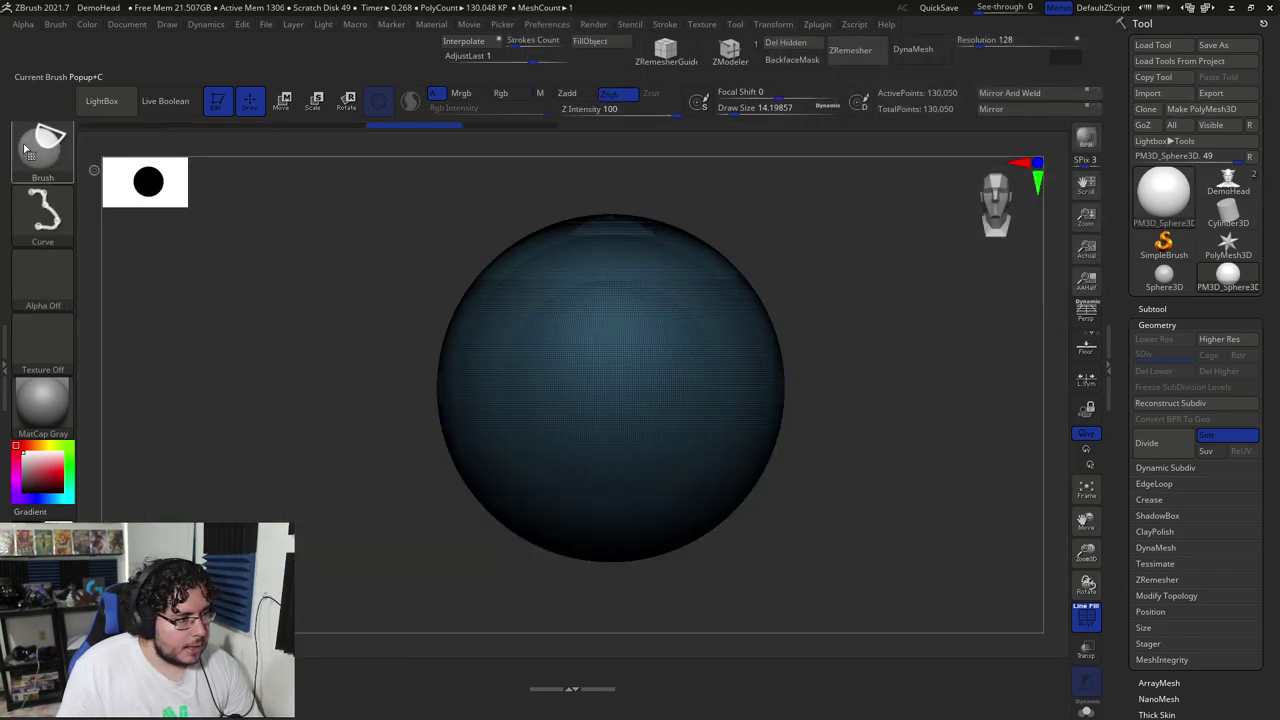
pyautogui.hotkey('ctrl', 'shift', 'b')
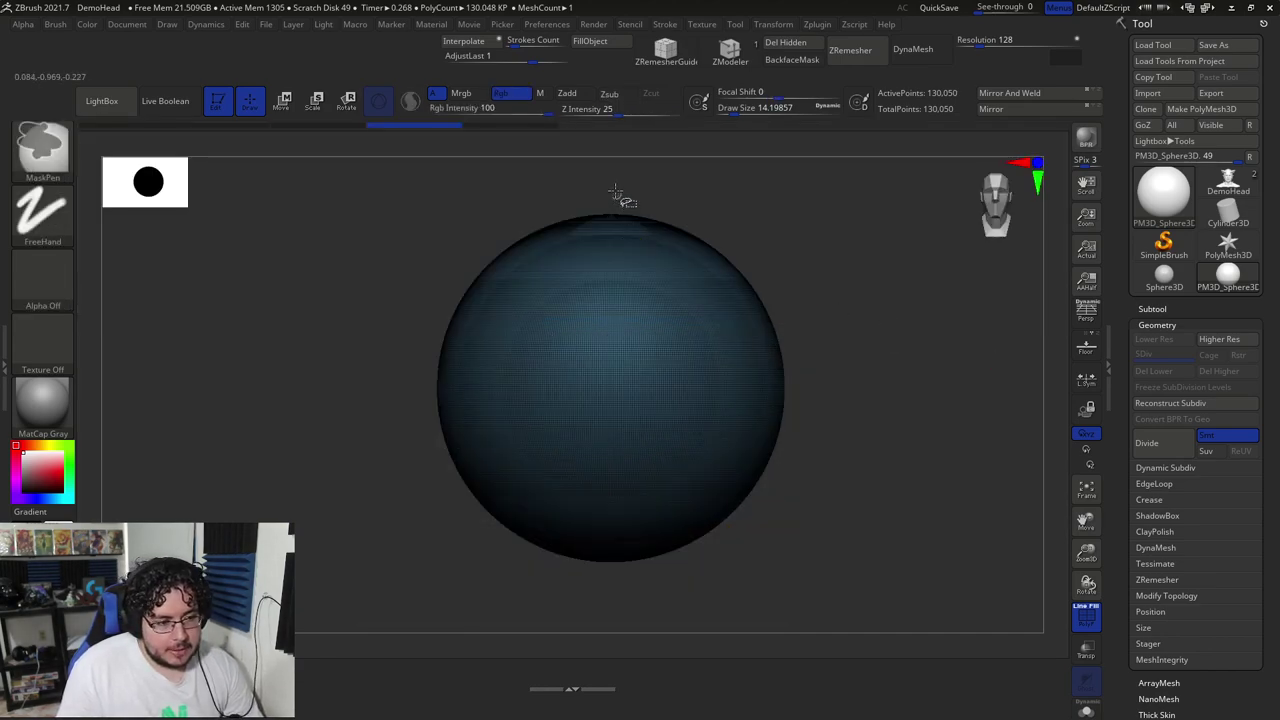
pyautogui.keyDown('ctrl'); pyautogui.keyDown('shift'); pyautogui.moveTo(636, 180); pyautogui.dragTo(813, 593); pyautogui.keyUp('shift'); pyautogui.keyUp('ctrl')
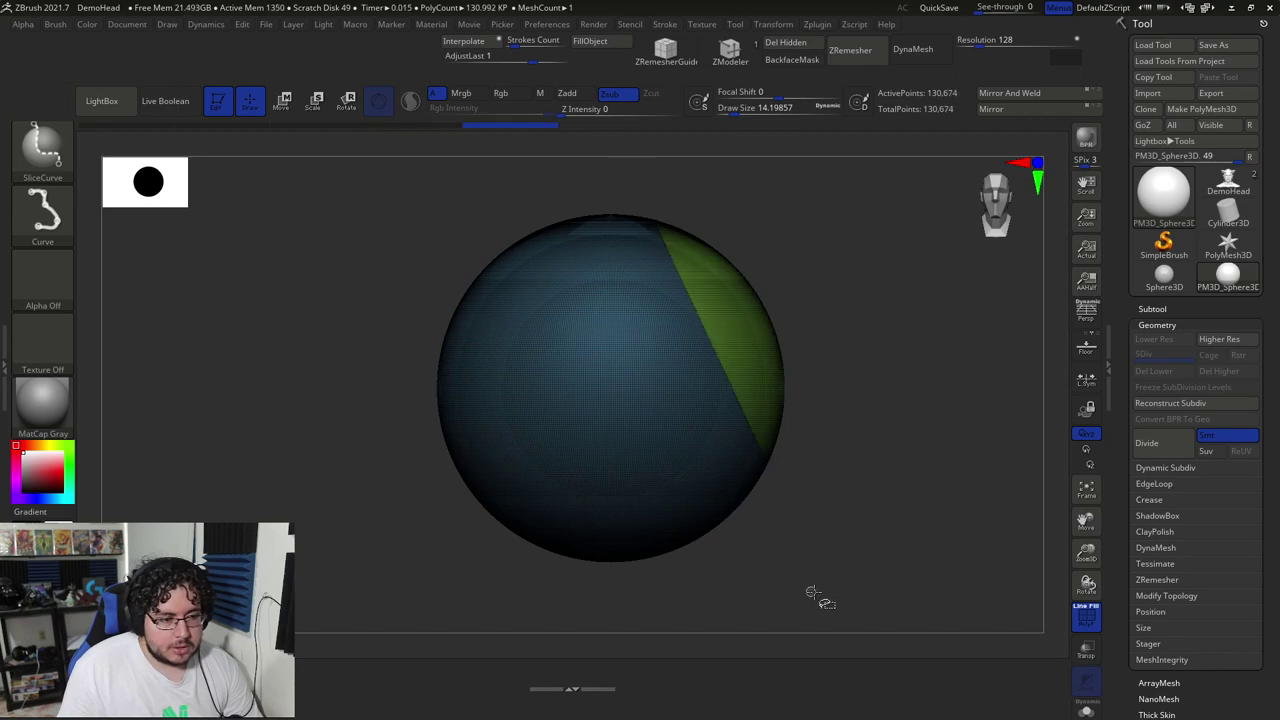
# Examine the polygroup border of the slice up close and frame the whole sphere
pyautogui.moveTo(846, 423)
pyautogui.mouseDown()
pyautogui.moveTo(751, 423)
pyautogui.moveTo(843, 429)
pyautogui.mouseUp()
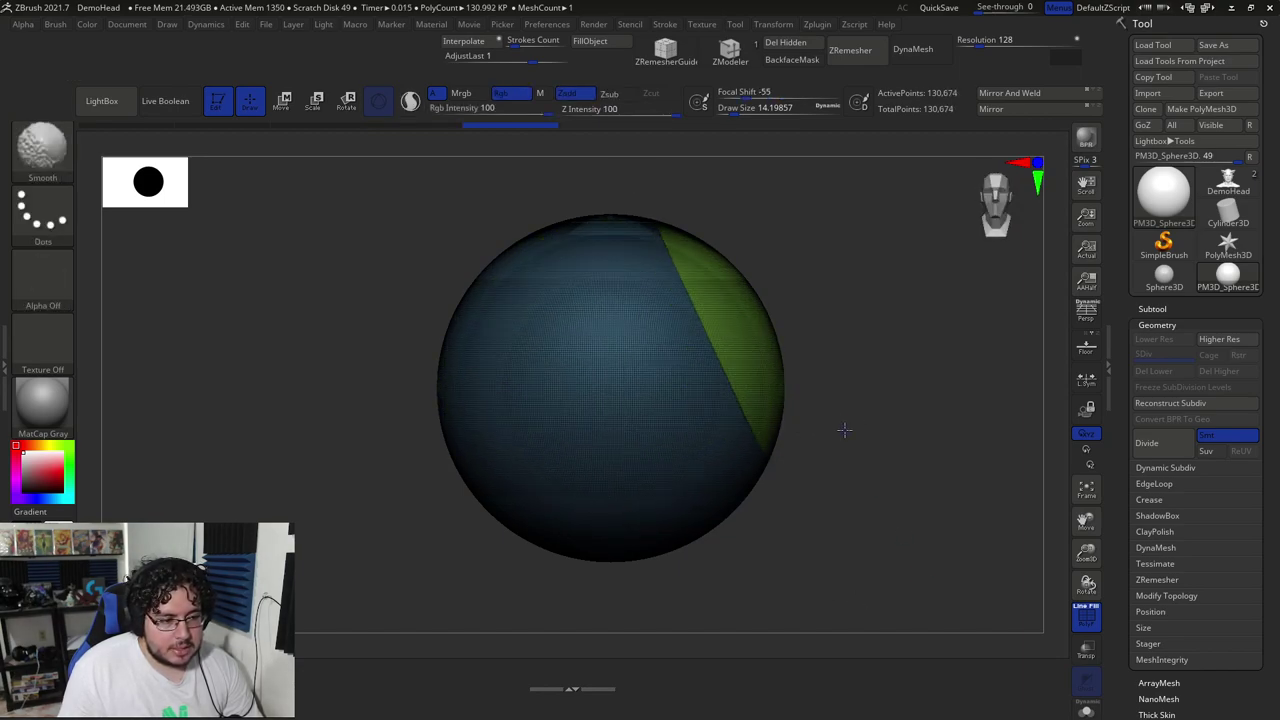
pyautogui.keyDown('alt'); pyautogui.moveTo(852, 307); pyautogui.dragTo(925, 352); pyautogui.keyUp('alt')
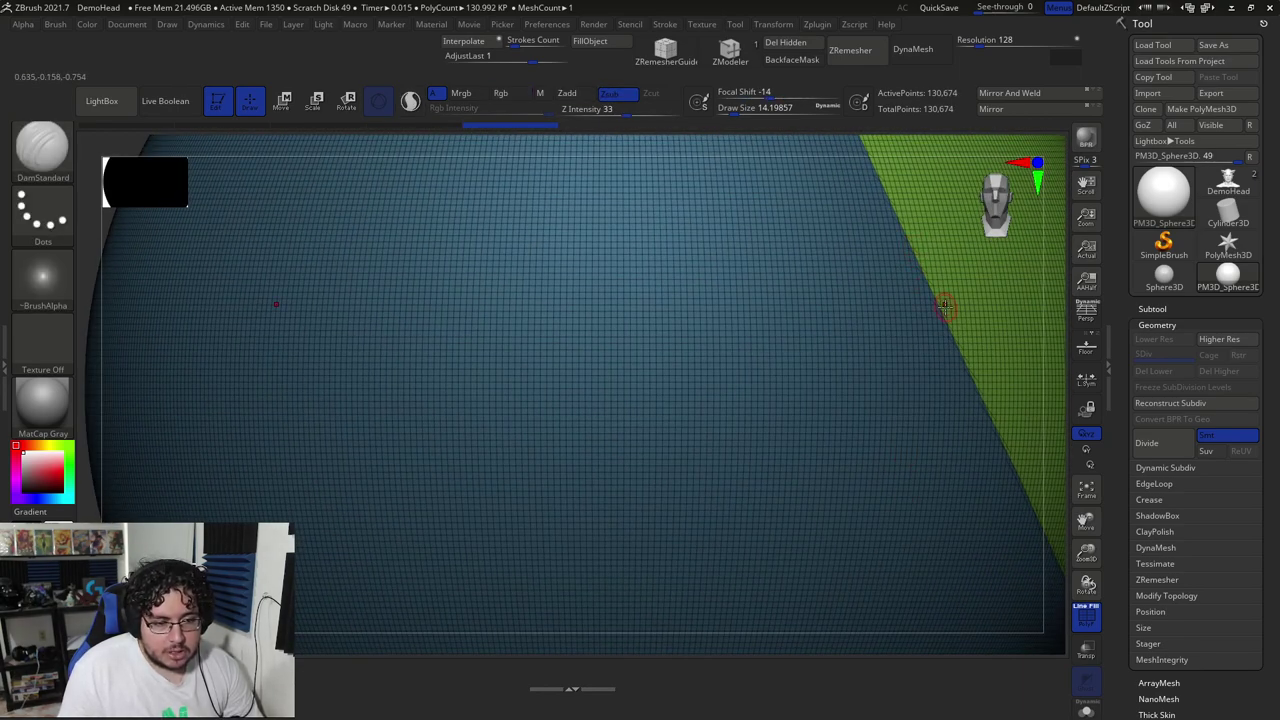
pyautogui.keyDown('ctrl'); pyautogui.keyDown('shift'); pyautogui.click(942, 305); pyautogui.keyUp('shift'); pyautogui.keyUp('ctrl')
pyautogui.press('f')
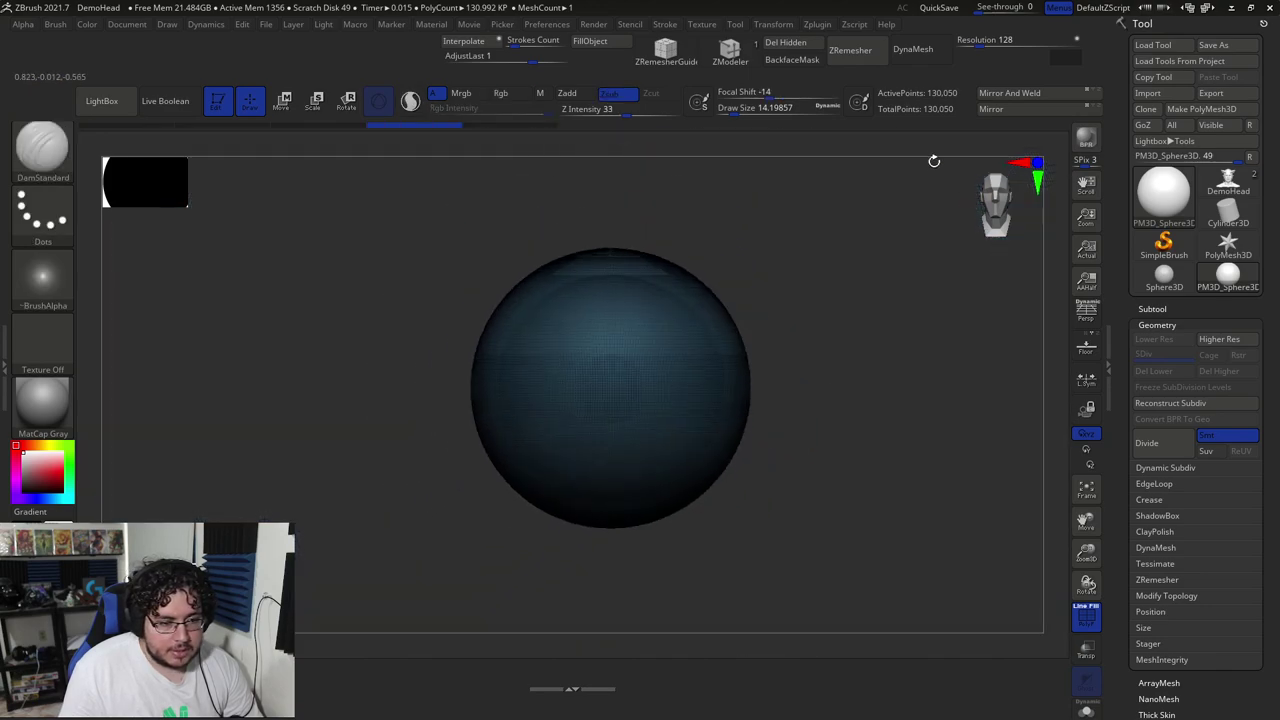
# Slice the sphere diagonally down its side, undo it, and repeat the slice slightly farther from the centre
pyautogui.keyDown('ctrl'); pyautogui.keyDown('shift'); pyautogui.moveTo(608, 200); pyautogui.dragTo(765, 615); pyautogui.keyUp('shift'); pyautogui.keyUp('ctrl')
pyautogui.press('f')
pyautogui.press('f')
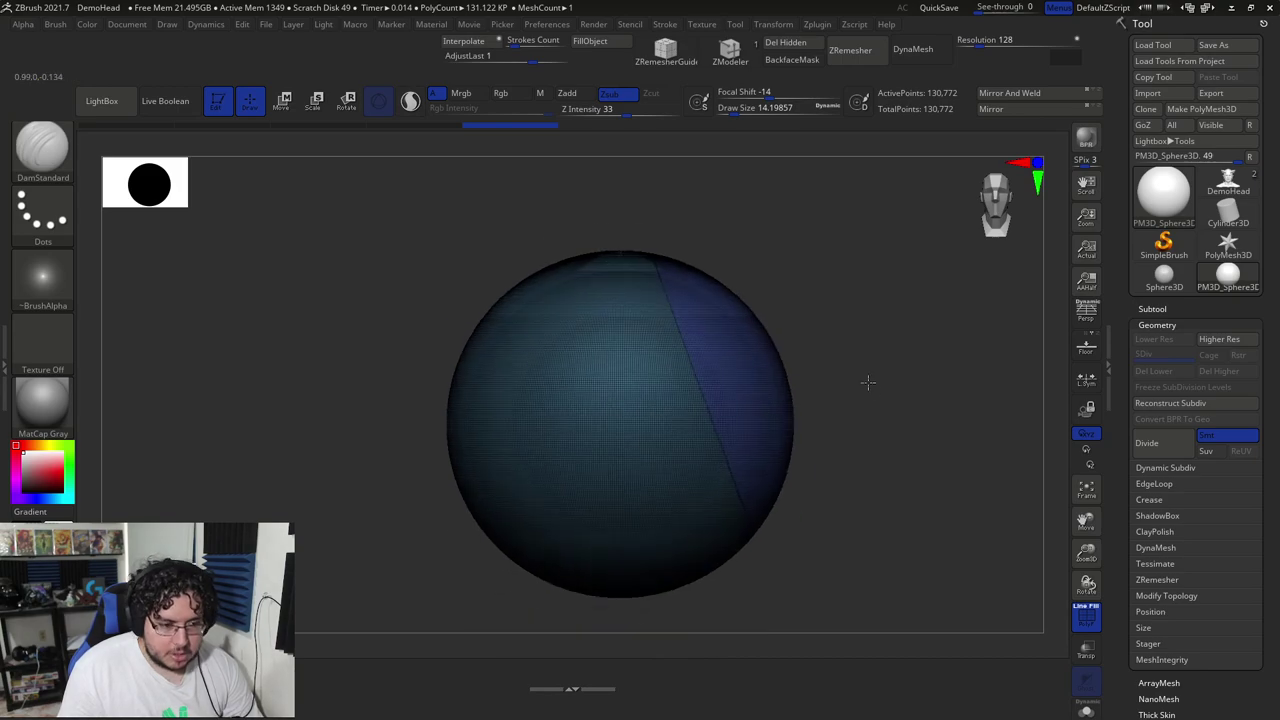
pyautogui.hotkey('ctrl', 'z')
pyautogui.keyDown('ctrl'); pyautogui.keyDown('shift'); pyautogui.moveTo(651, 184); pyautogui.dragTo(805, 612); pyautogui.keyUp('shift'); pyautogui.keyUp('ctrl')
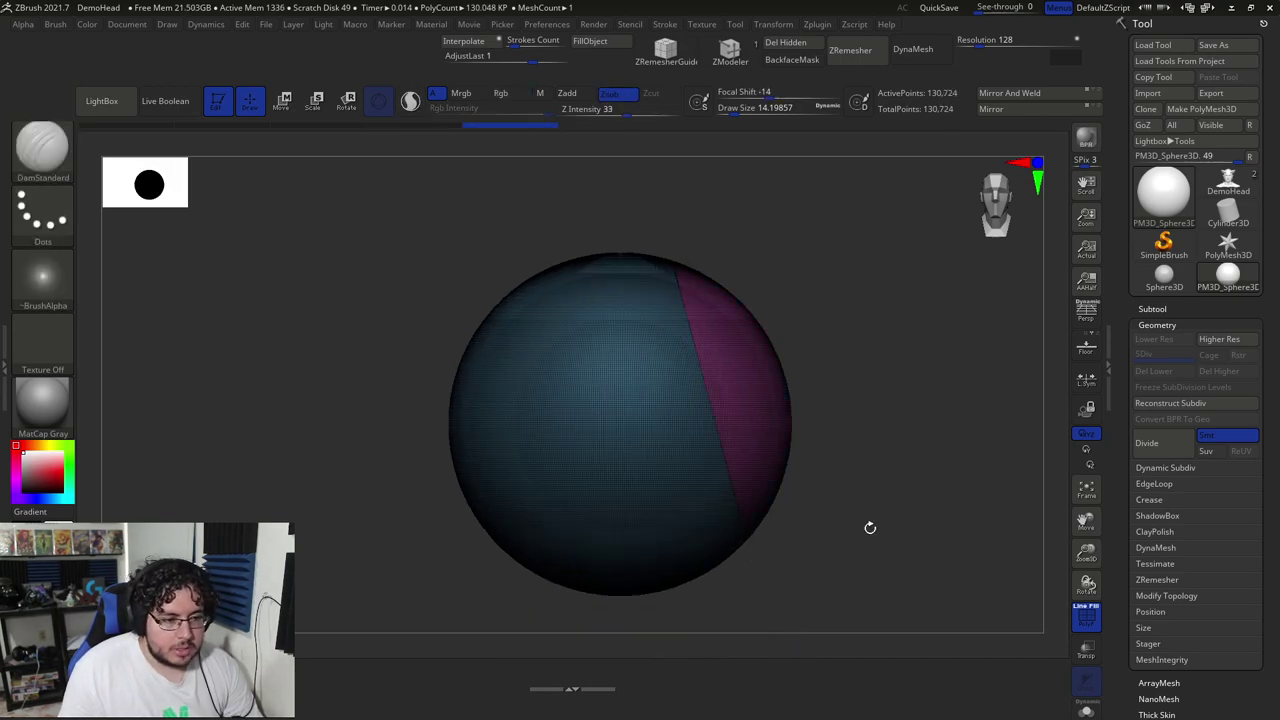
# Flip the sliced sphere to the opposite side with the Mirror deformation
pyautogui.click(1198, 322)
pyautogui.scroll(-3, 1180, 325)
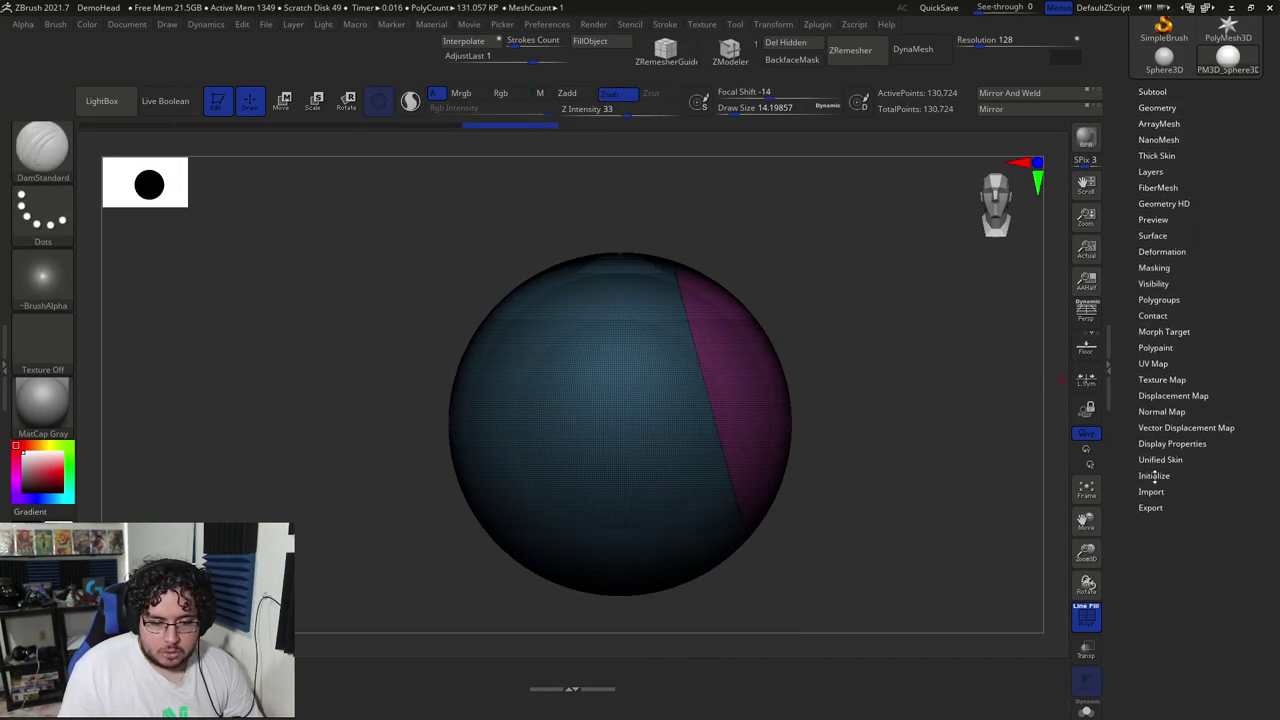
pyautogui.click(1161, 251)
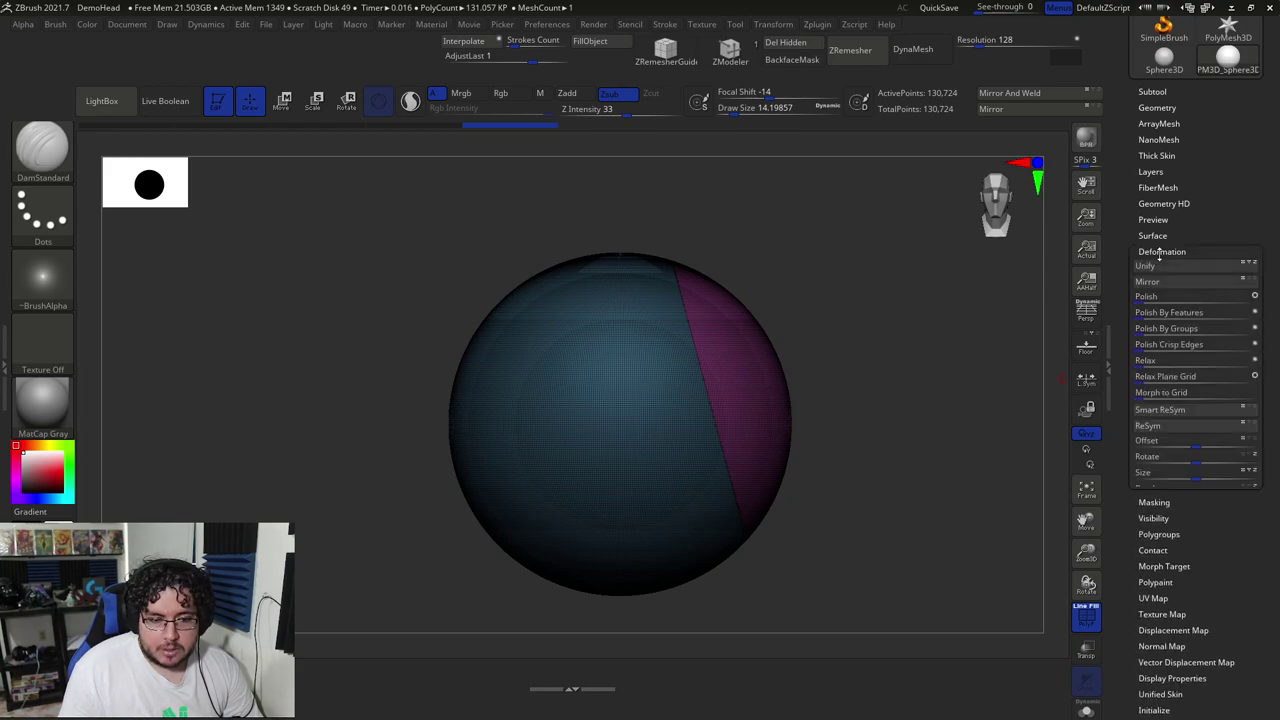
pyautogui.scroll(-2, 1160, 260)
pyautogui.click(1146, 159)
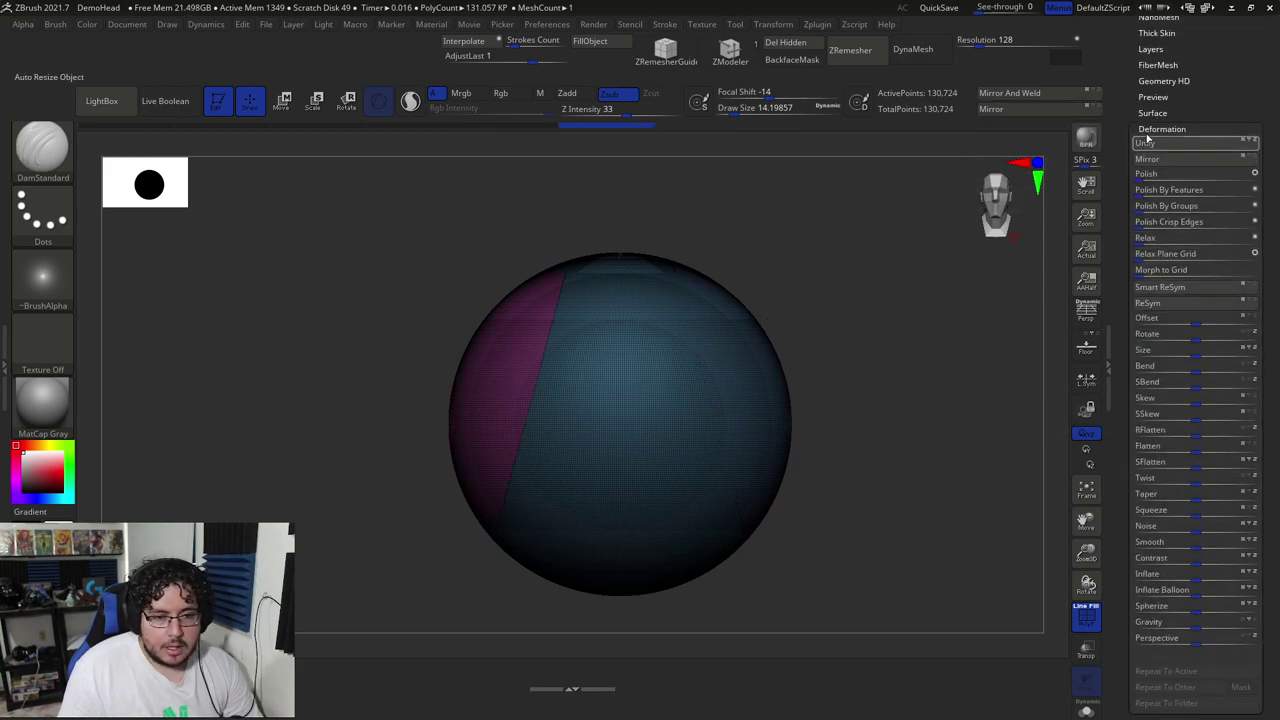
# Apply Mirror And Weld to the sphere so both sides carry the sliced polygroup
pyautogui.moveTo(1189, 49); pyautogui.dragTo(1189, 158)
pyautogui.click(1157, 95)
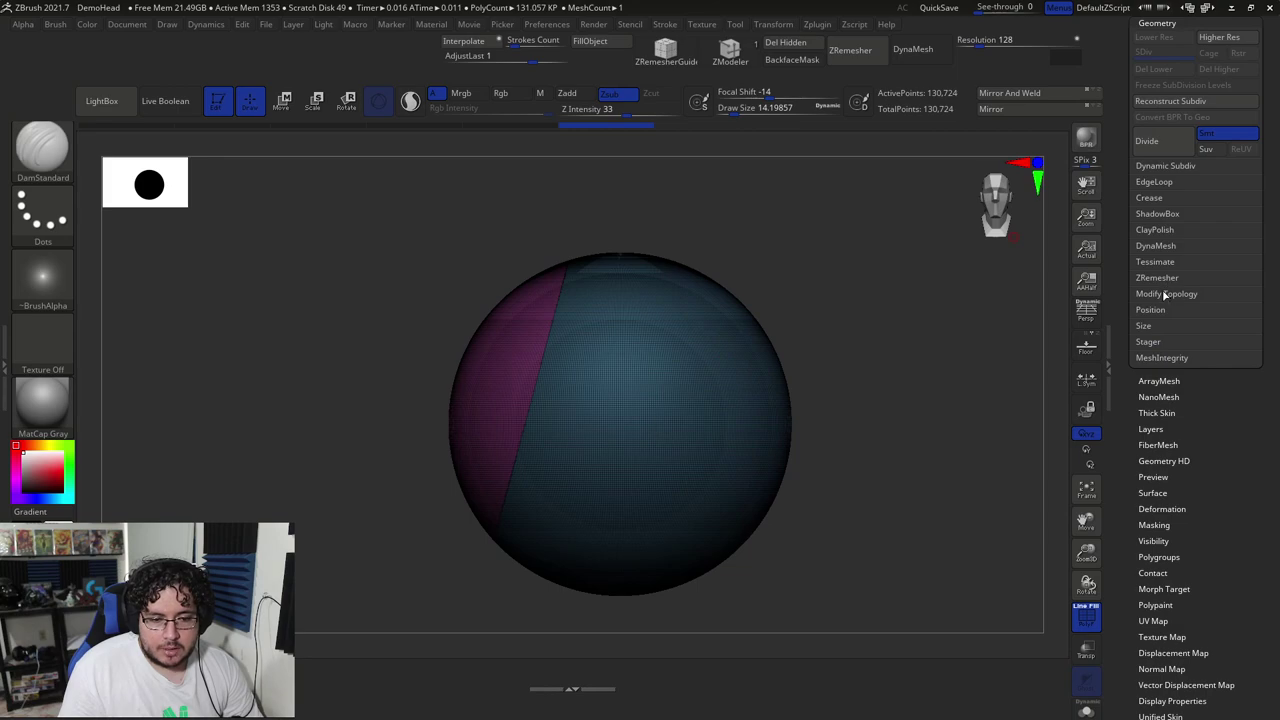
pyautogui.click(1165, 294)
pyautogui.click(1165, 341)
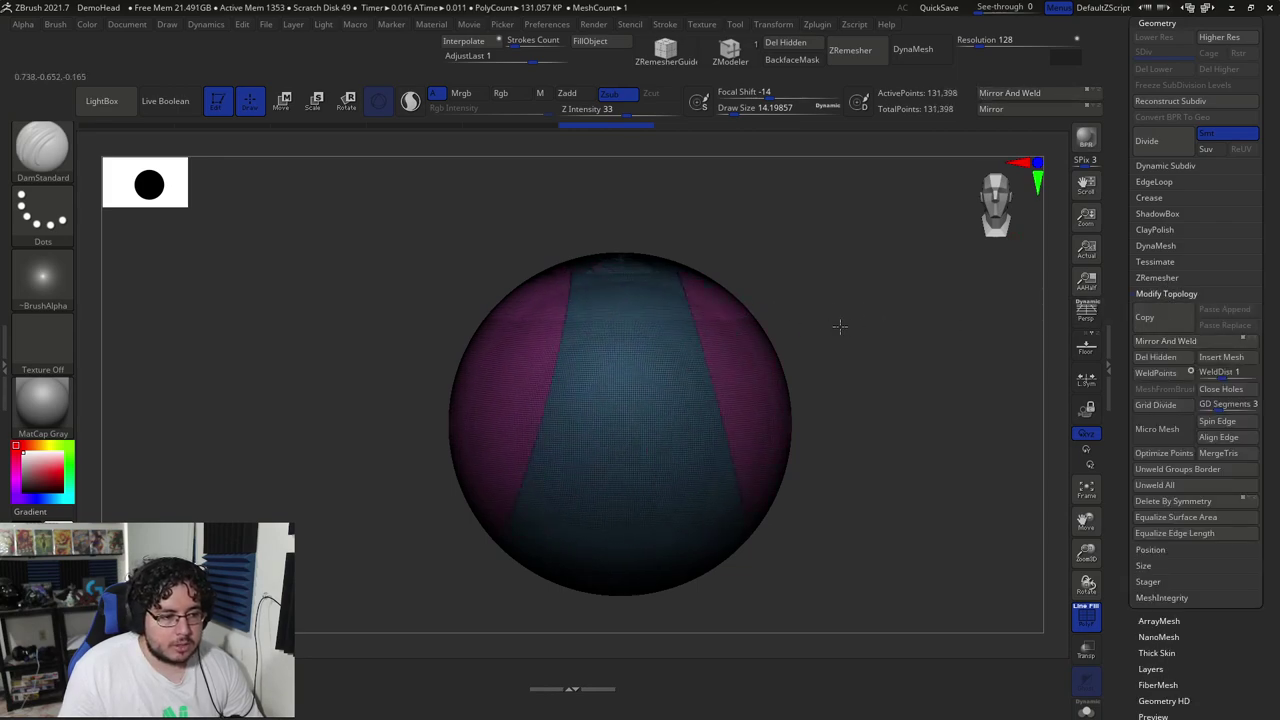
# Isolate the two side polygroups, show the full sphere again, and isolate the middle polygroup
pyautogui.keyDown('ctrl'); pyautogui.keyDown('shift'); pyautogui.click(740, 368); pyautogui.keyUp('shift'); pyautogui.keyUp('ctrl')
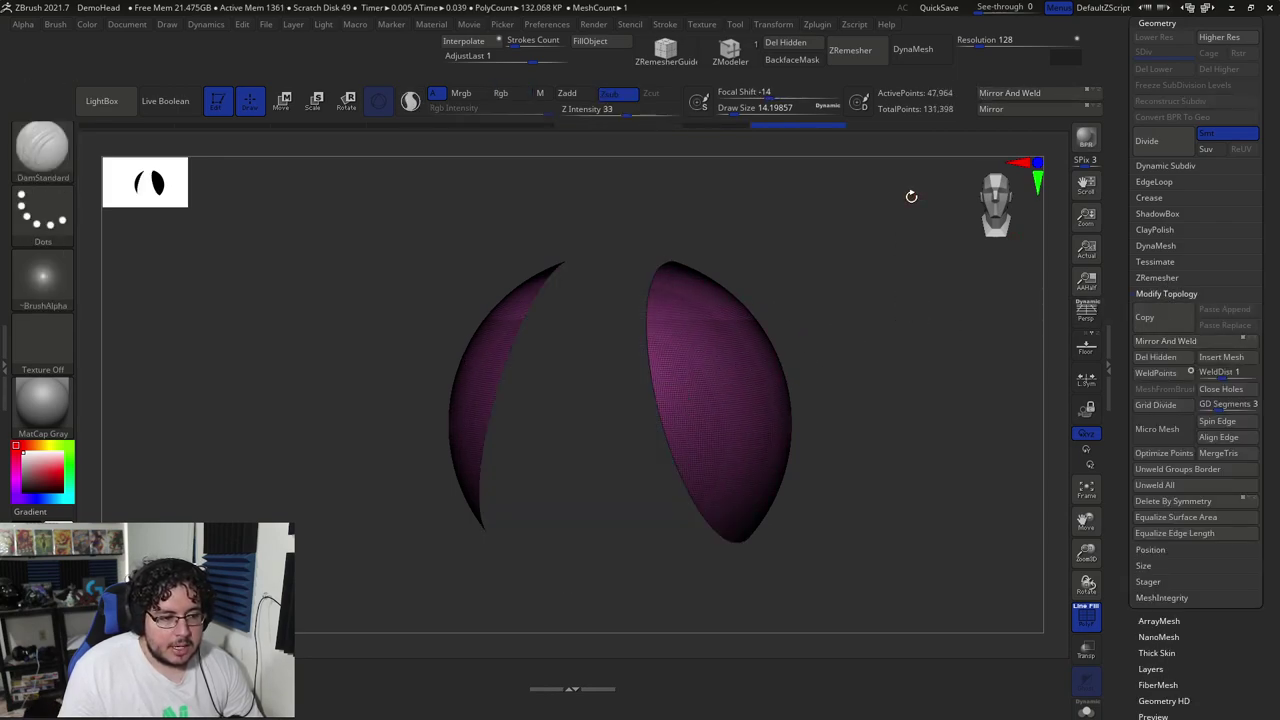
pyautogui.keyDown('ctrl'); pyautogui.keyDown('shift'); pyautogui.click(914, 323); pyautogui.keyUp('shift'); pyautogui.keyUp('ctrl')
pyautogui.keyDown('ctrl'); pyautogui.keyDown('shift'); pyautogui.click(634, 371); pyautogui.keyUp('shift'); pyautogui.keyUp('ctrl')
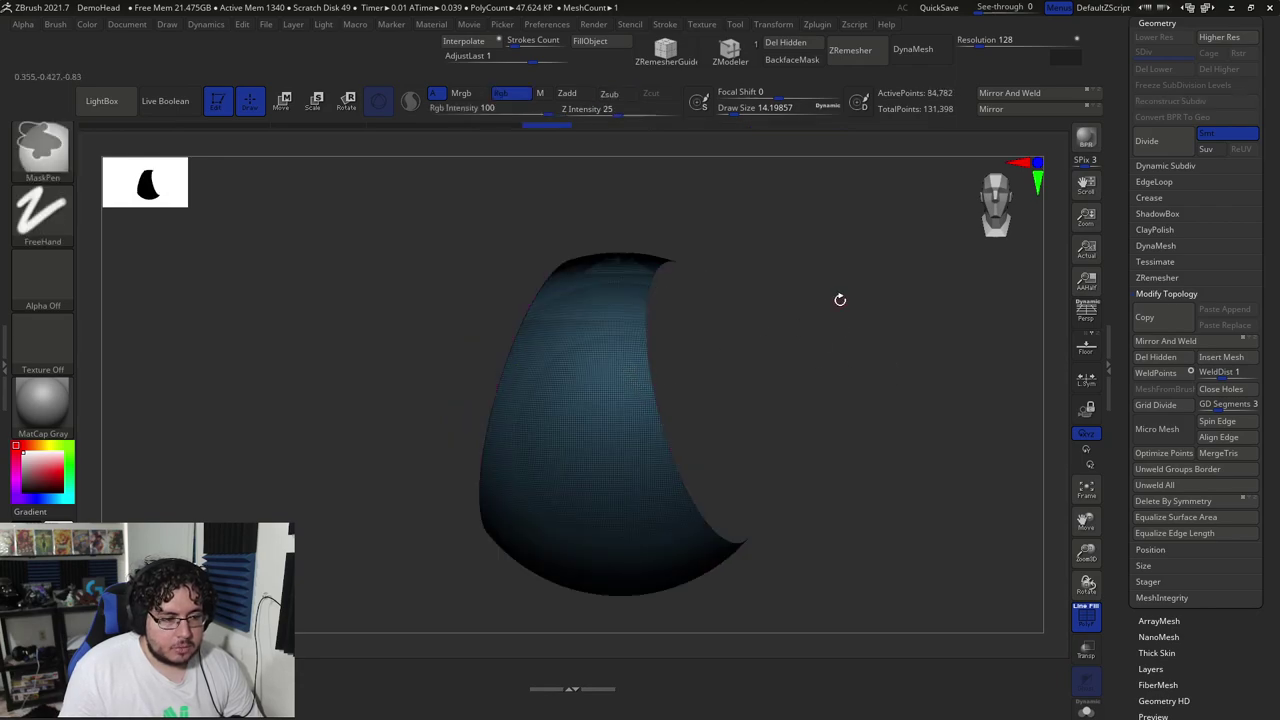
pyautogui.keyDown('shift'); pyautogui.moveTo(840, 299); pyautogui.dragTo(857, 300); pyautogui.keyUp('shift')
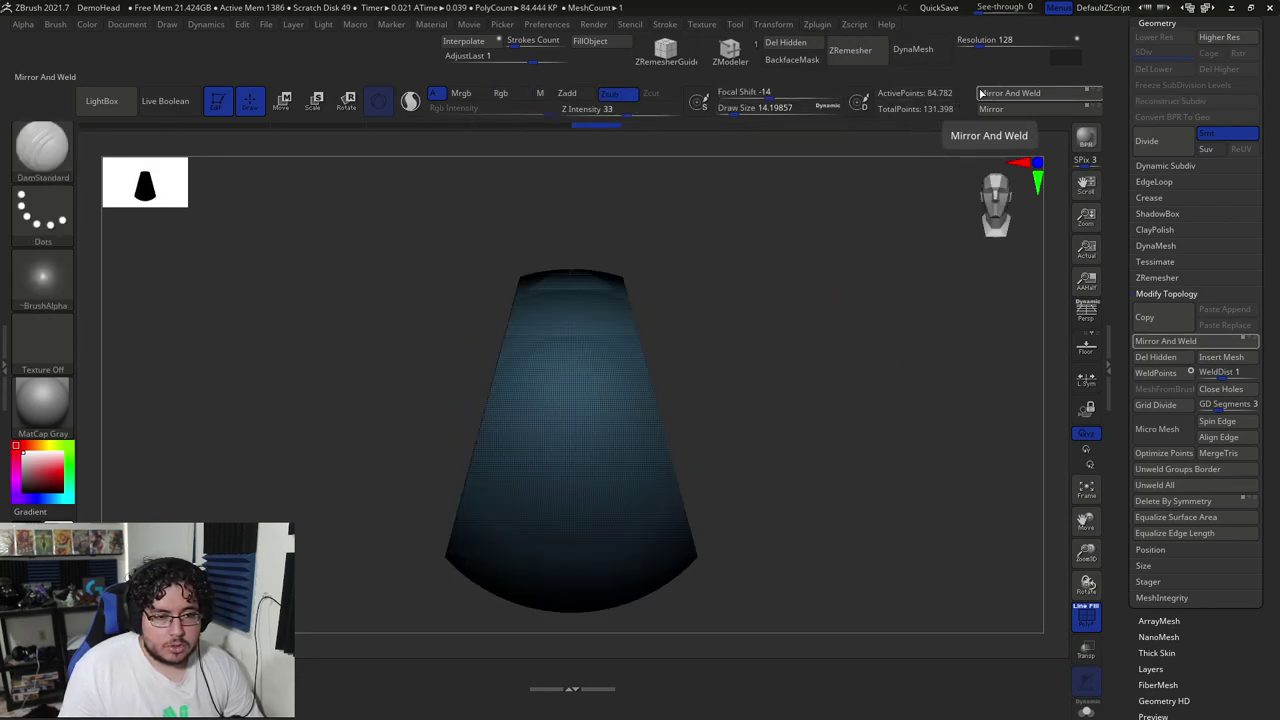
# Delete the hidden side pieces and close the open middle piece with DynaMesh at resolution 128
pyautogui.click(786, 43)
pyautogui.click(905, 50)
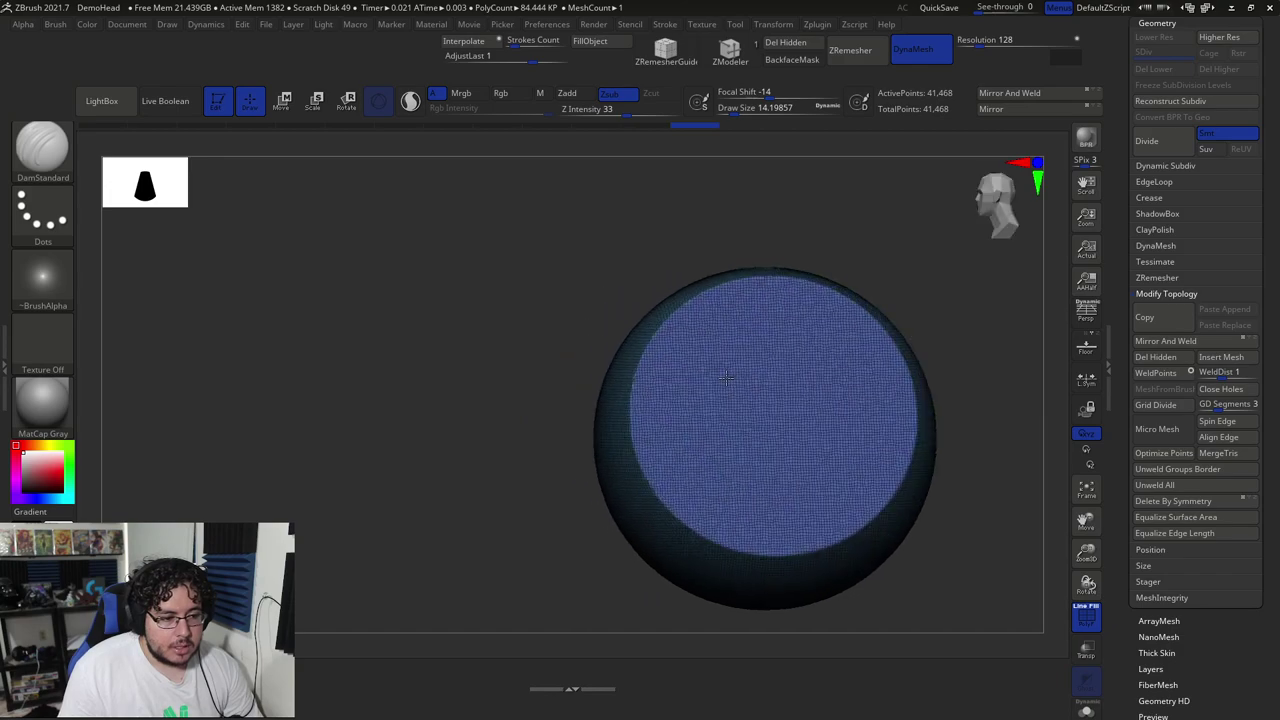
pyautogui.moveTo(726, 378); pyautogui.dragTo(793, 360, button='right')
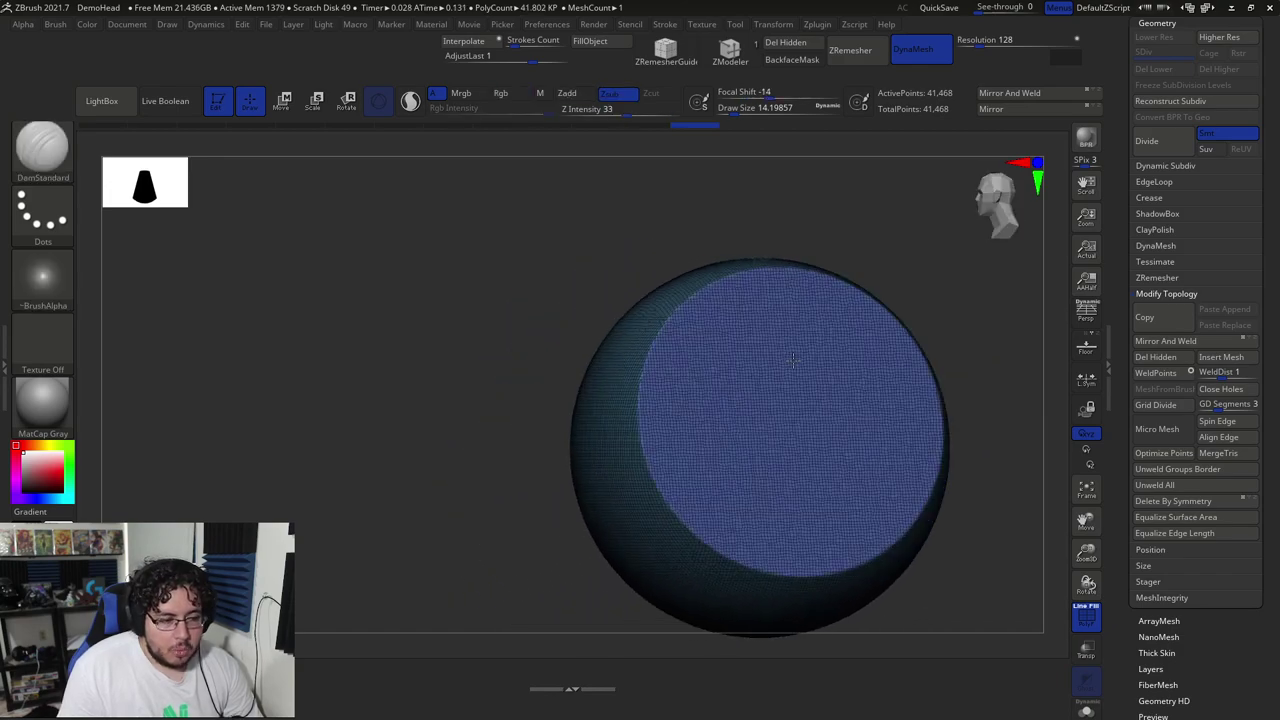
pyautogui.keyDown('shift'); pyautogui.moveTo(793, 358); pyautogui.dragTo(844, 354); pyautogui.keyUp('shift')
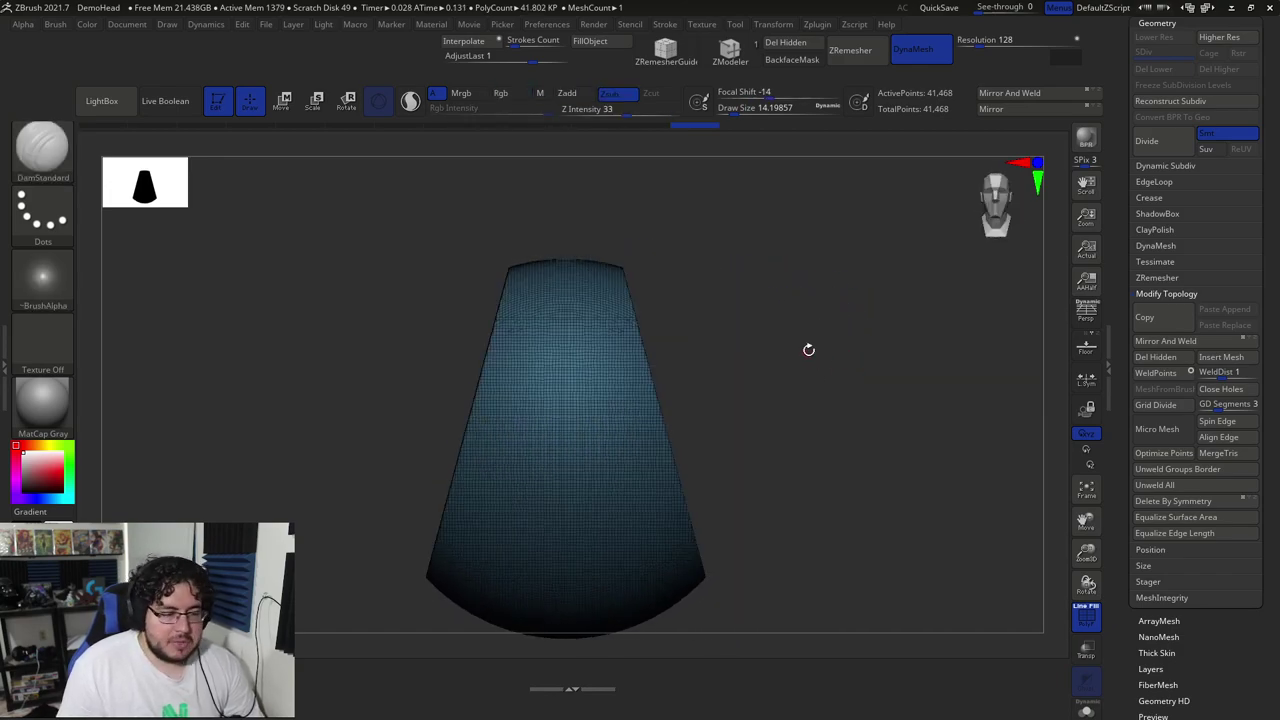
# Undo the DynaMesh, deletion, mirroring and slicing back to the whole sphere with its subdivision levels
pyautogui.hotkey('ctrl', 'z')
pyautogui.hotkey('ctrl', 'z')
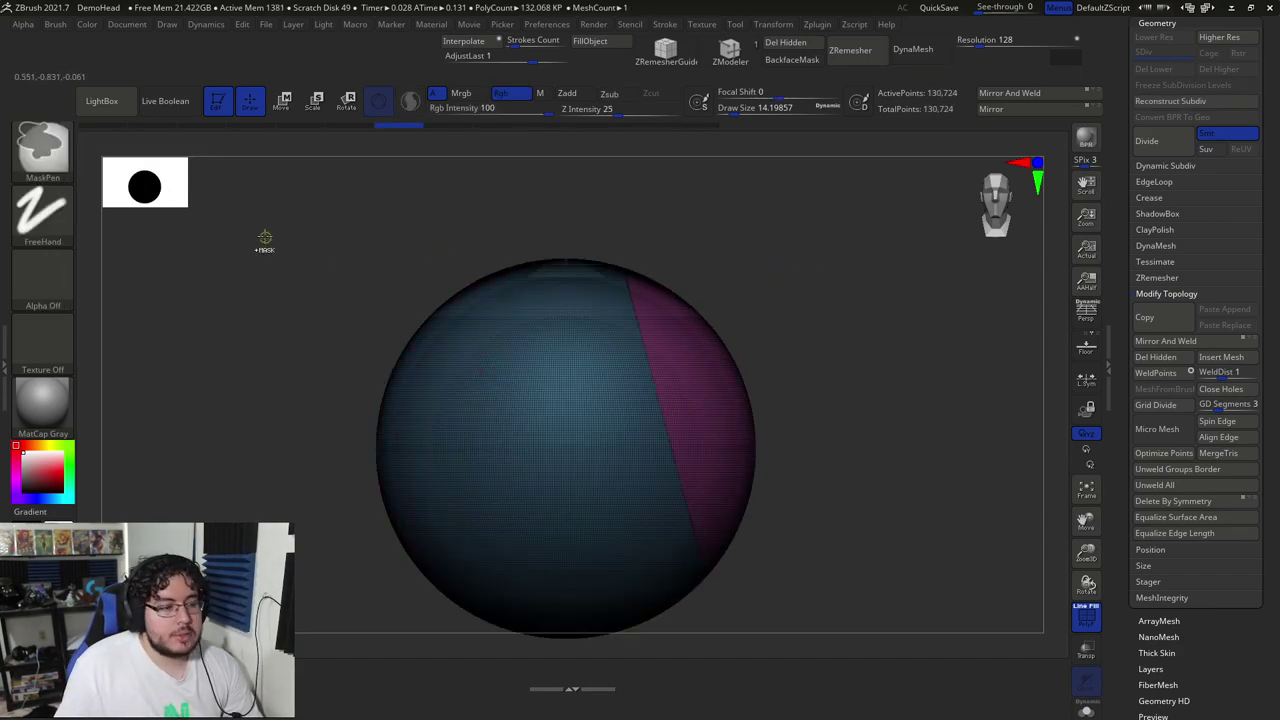
pyautogui.hotkey('ctrl', 'z')
pyautogui.hotkey('ctrl', 'z')
pyautogui.hotkey('ctrl', 'z')
pyautogui.hotkey('ctrl', 'z')
# Choose the KnifeCurve brush and try to cut the sphere diagonally down its side
pyautogui.click(52, 166)
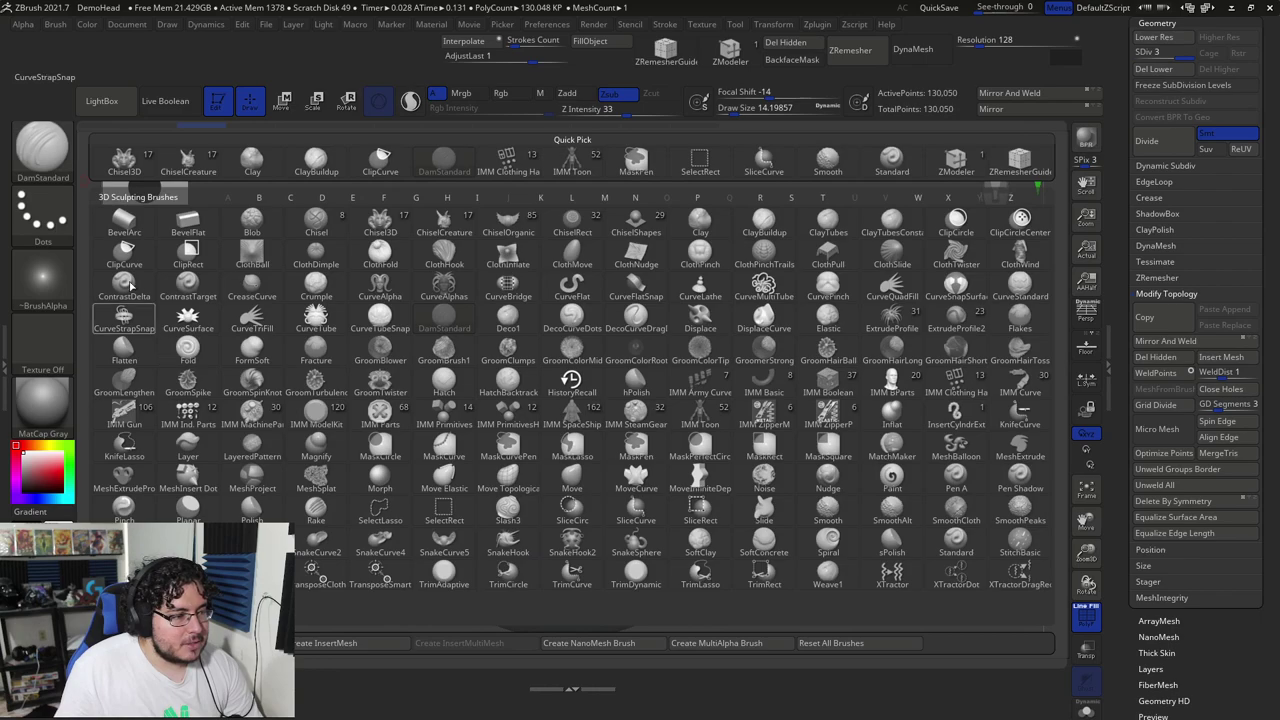
pyautogui.press('Escape')
pyautogui.hotkey('ctrl', 'shift', 'b')
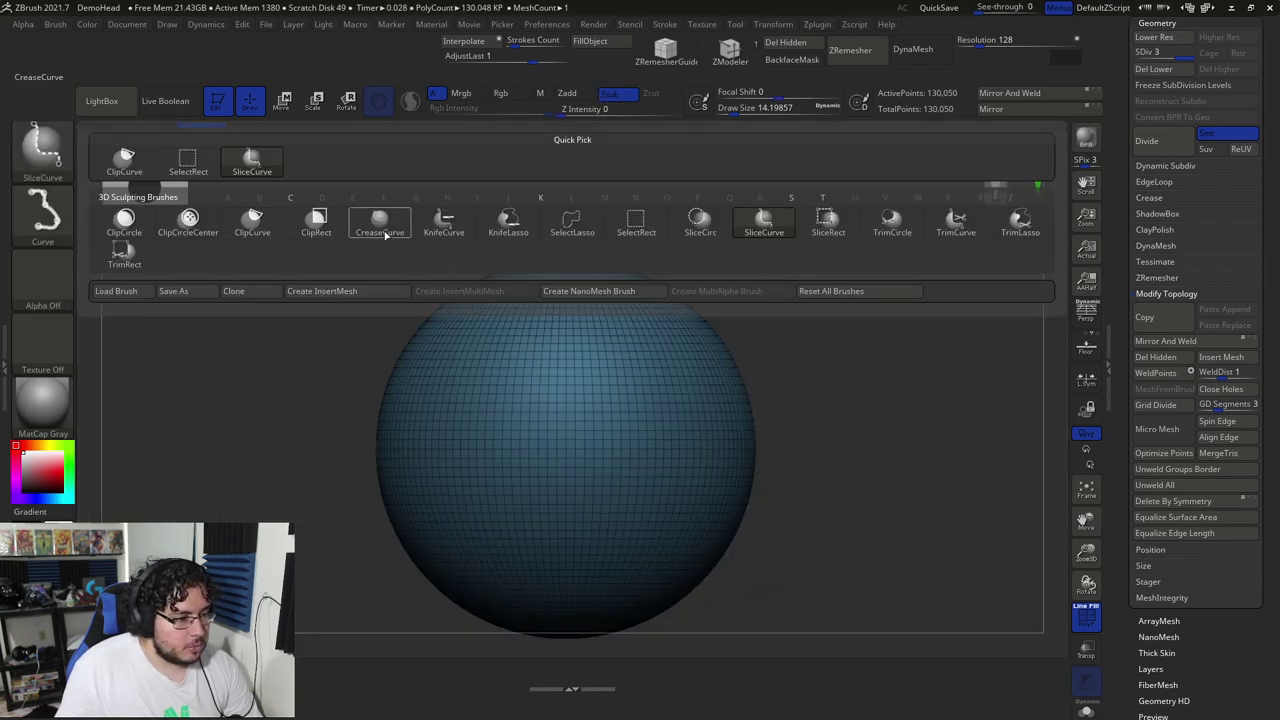
pyautogui.keyDown('ctrl'); pyautogui.keyDown('shift'); pyautogui.click(443, 228); pyautogui.keyUp('shift'); pyautogui.keyUp('ctrl')
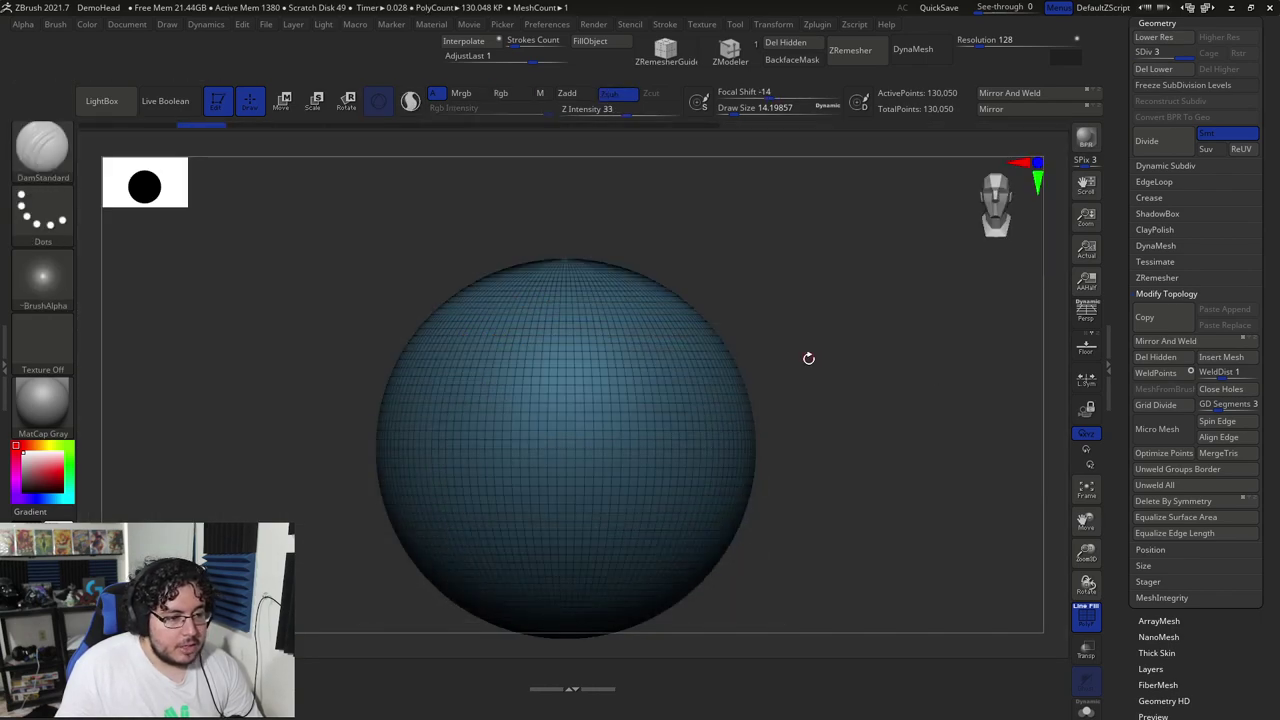
pyautogui.keyDown('alt'); pyautogui.moveTo(809, 358); pyautogui.dragTo(780, 338); pyautogui.keyUp('alt')
pyautogui.moveTo(611, 221)
pyautogui.keyDown('ctrl'); pyautogui.keyDown('shift'); pyautogui.mouseDown()
pyautogui.moveTo(611, 257)
pyautogui.moveTo(729, 609)
pyautogui.moveTo(717, 616)
pyautogui.mouseUp(); pyautogui.keyUp('shift'); pyautogui.keyUp('ctrl')
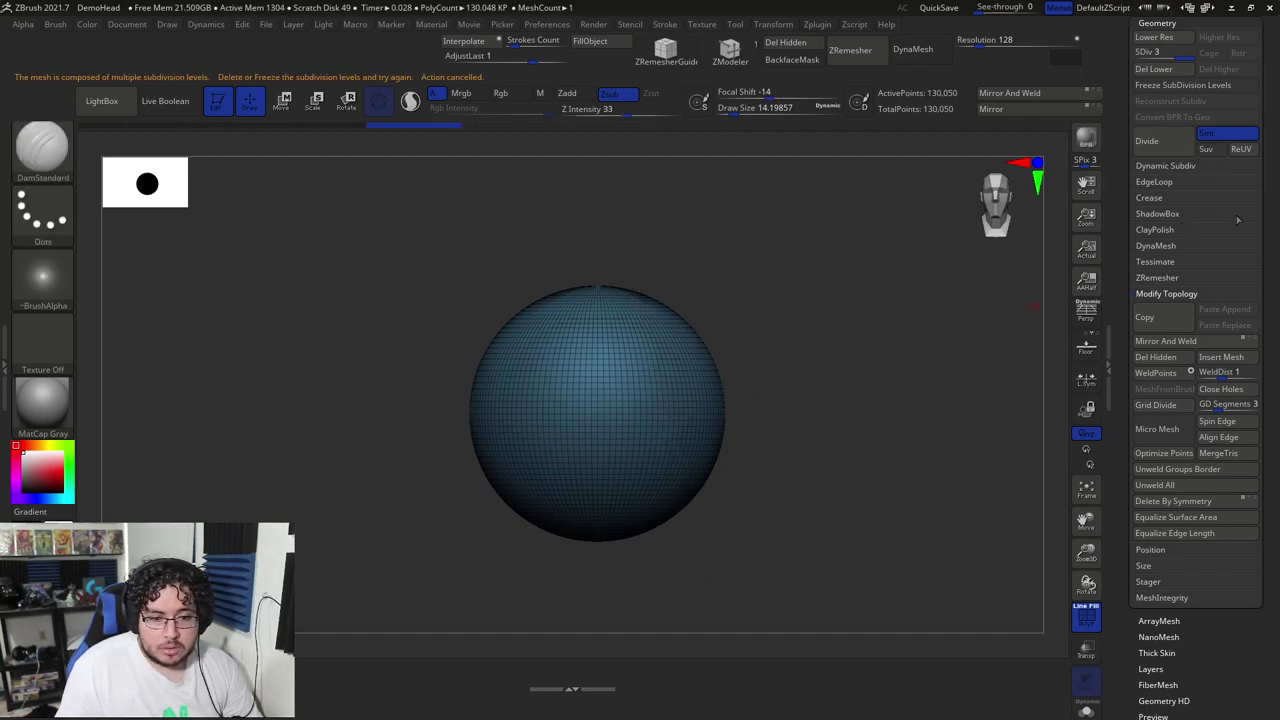
# Delete the lower subdivision levels and cut the sphere diagonally with KnifeCurve, mirrored into a cone-like shape with closed faces
pyautogui.click(1160, 69)
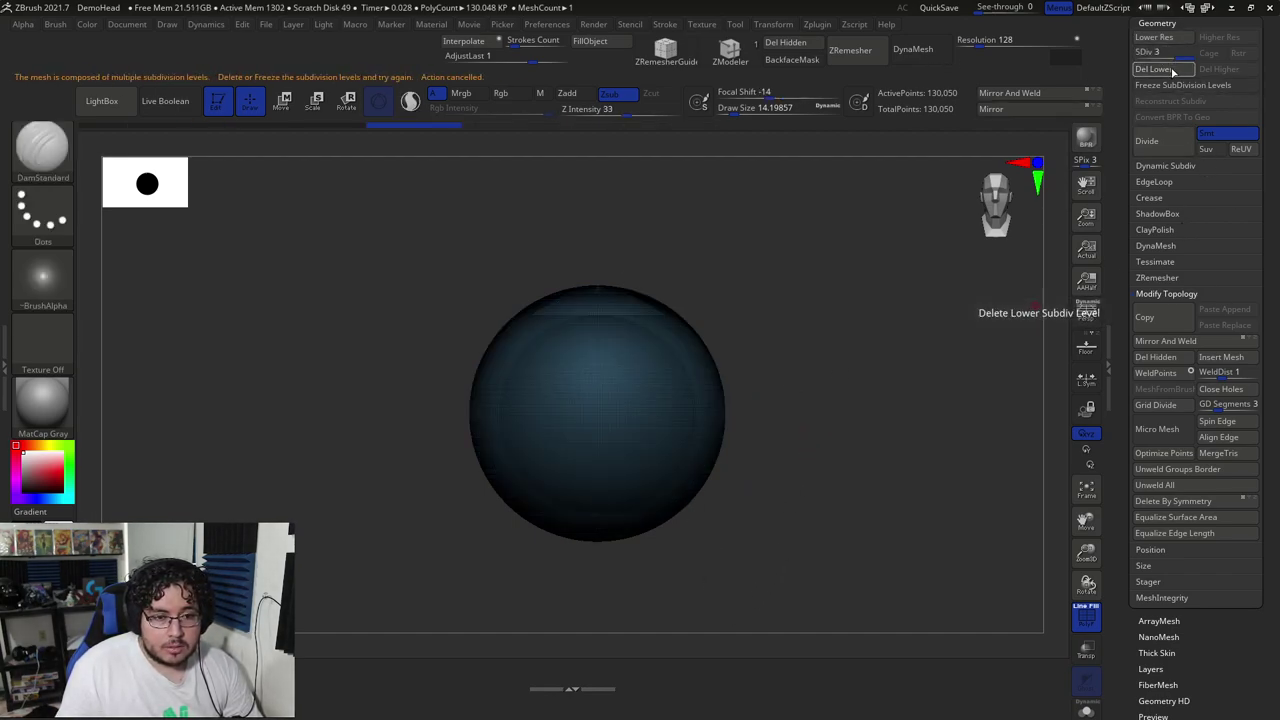
pyautogui.keyDown('ctrl'); pyautogui.keyDown('shift'); pyautogui.moveTo(614, 232); pyautogui.dragTo(721, 632); pyautogui.keyUp('shift'); pyautogui.keyUp('ctrl')
pyautogui.moveTo(823, 380)
pyautogui.keyDown('ctrl'); pyautogui.mouseDown(button='right')
pyautogui.moveTo(866, 431)
pyautogui.moveTo(357, 413)
pyautogui.mouseUp(button='right'); pyautogui.keyUp('ctrl')
pyautogui.keyDown('ctrl'); pyautogui.moveTo(423, 328); pyautogui.dragTo(787, 346, button='right'); pyautogui.keyUp('ctrl')
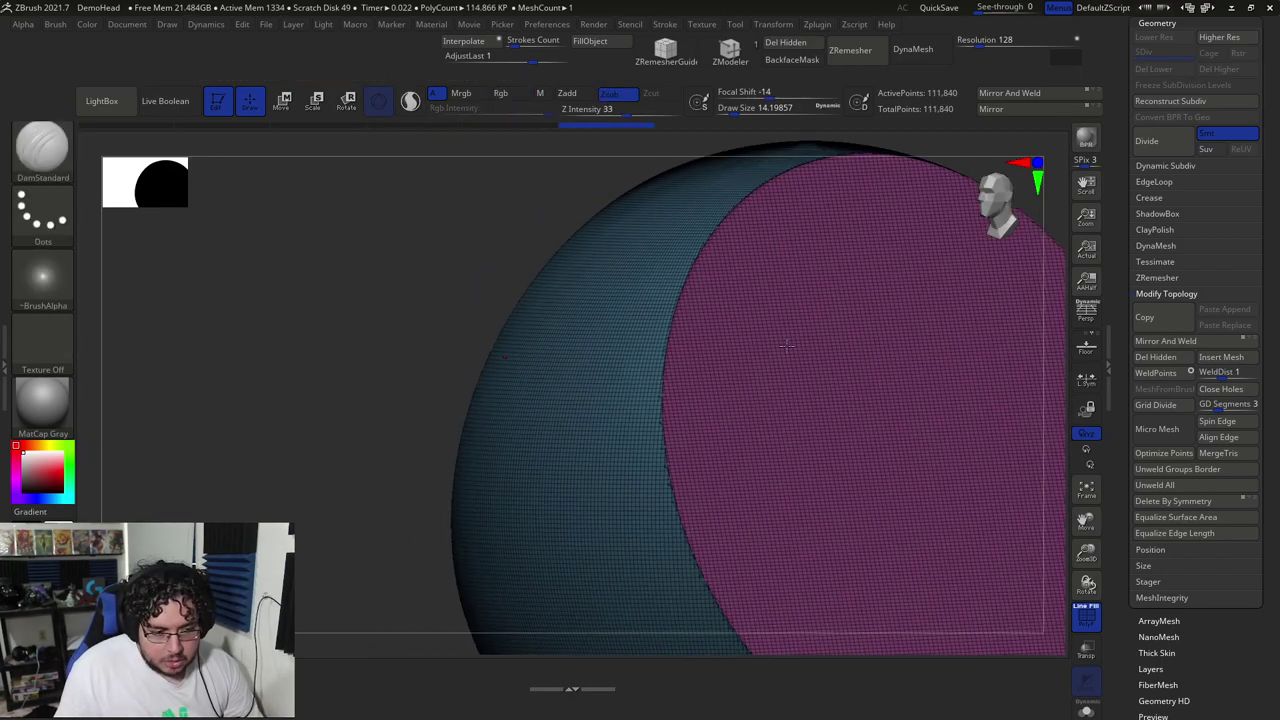
pyautogui.moveTo(335, 373); pyautogui.dragTo(546, 317)
pyautogui.moveTo(909, 214); pyautogui.dragTo(762, 234)
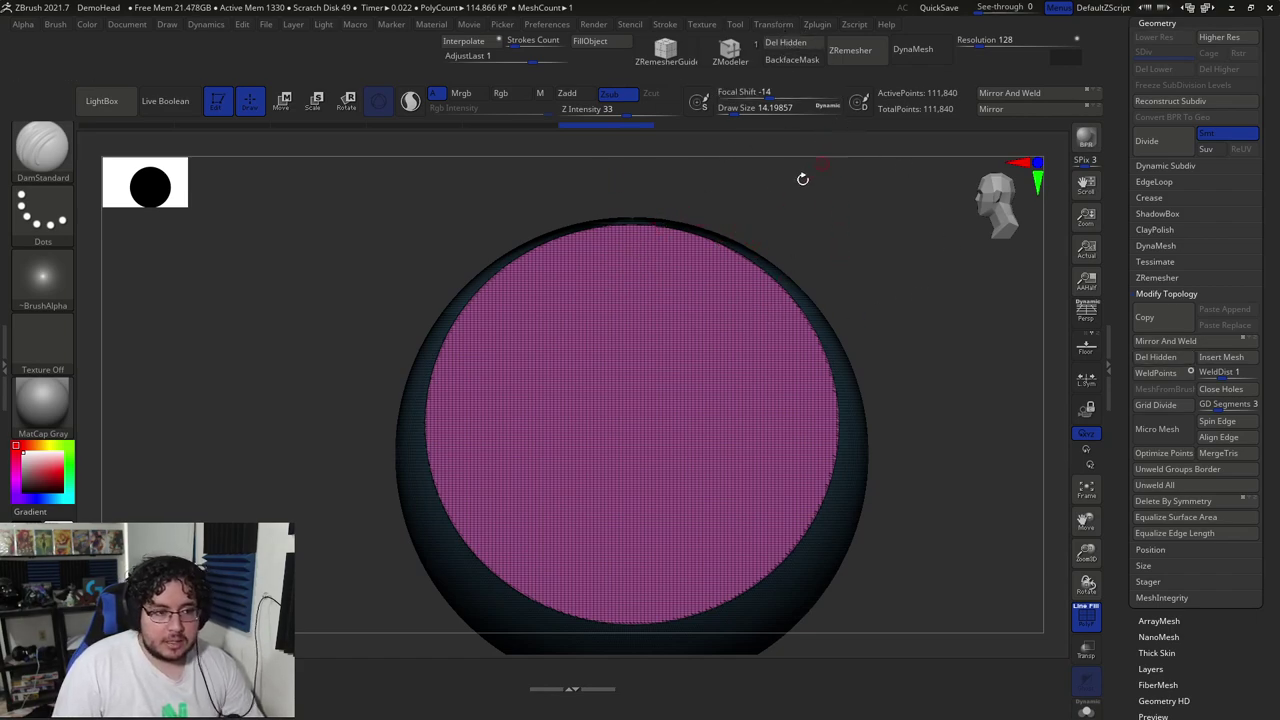
pyautogui.moveTo(802, 178); pyautogui.dragTo(719, 286)
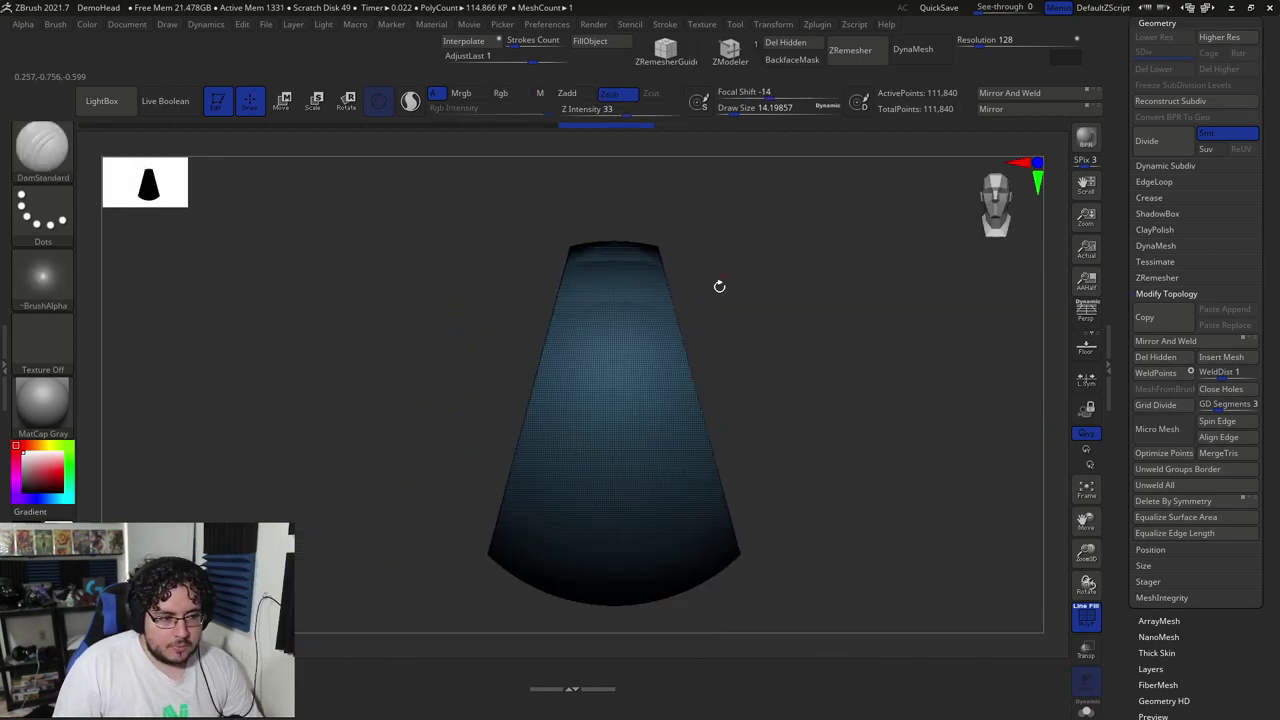
# Try further diagonal KnifeCurve cuts from the top of the cone-like shape down its side and undo them
pyautogui.keyDown('ctrl'); pyautogui.keyDown('shift'); pyautogui.moveTo(594, 210); pyautogui.dragTo(871, 391); pyautogui.keyUp('shift'); pyautogui.keyUp('ctrl')
pyautogui.hotkey('ctrl', 'z')
pyautogui.keyDown('ctrl'); pyautogui.keyDown('shift'); pyautogui.moveTo(634, 220); pyautogui.dragTo(754, 388); pyautogui.keyUp('shift'); pyautogui.keyUp('ctrl')
pyautogui.moveTo(890, 434); pyautogui.dragTo(508, 270)
pyautogui.hotkey('ctrl', 'z')
# Choose the KnifeLasso brush, try a lasso cut along the side of the cone-like shape and undo it
pyautogui.click(67, 163)
pyautogui.click(443, 256)
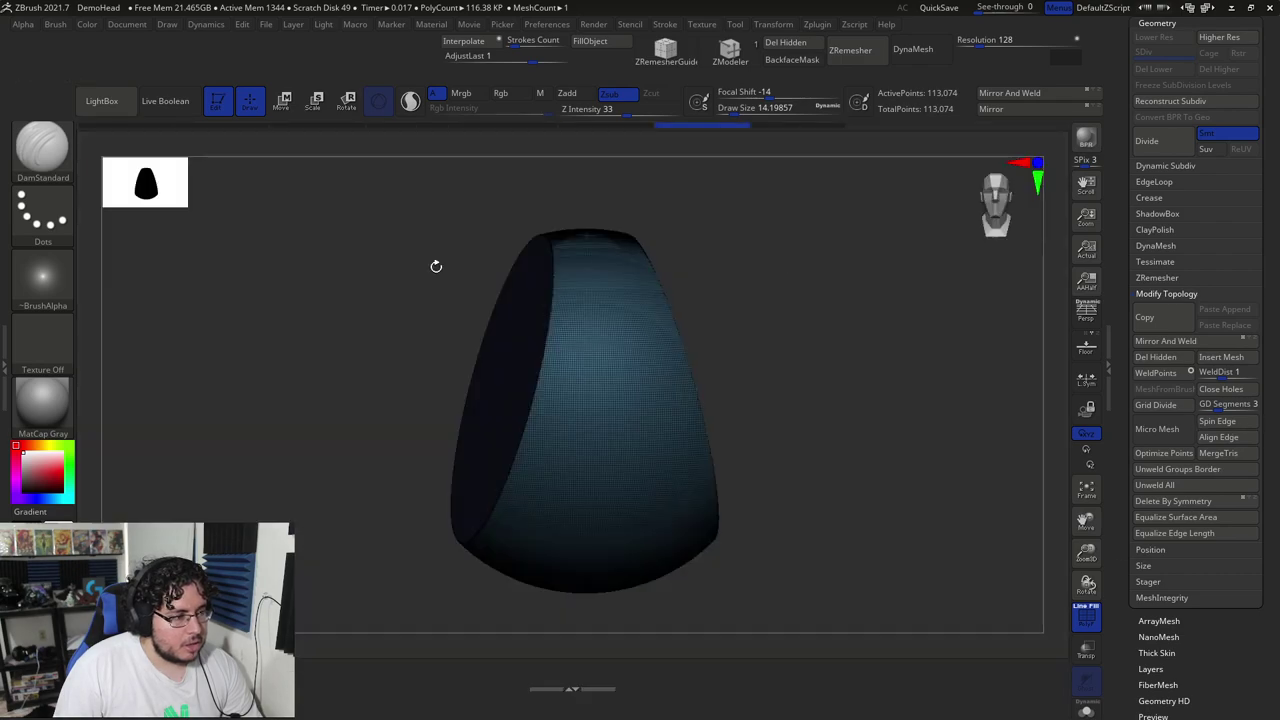
pyautogui.press('b')
pyautogui.press('Escape')
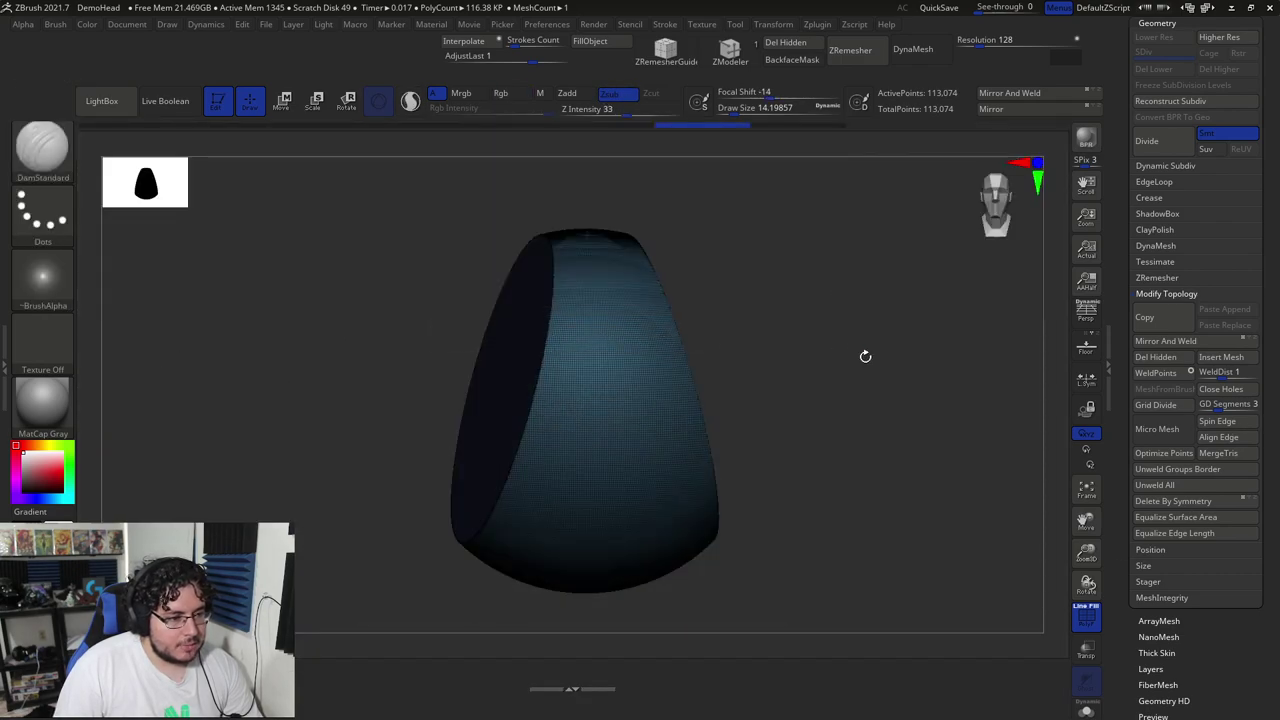
pyautogui.keyDown('shift'); pyautogui.moveTo(865, 356); pyautogui.dragTo(792, 330); pyautogui.keyUp('shift')
pyautogui.moveTo(657, 190)
pyautogui.keyDown('ctrl'); pyautogui.keyDown('shift'); pyautogui.mouseDown()
pyautogui.moveTo(624, 322)
pyautogui.moveTo(1006, 645)
pyautogui.mouseUp(); pyautogui.keyUp('shift'); pyautogui.keyUp('ctrl')
pyautogui.moveTo(925, 365)
pyautogui.mouseDown()
pyautogui.moveTo(842, 345)
pyautogui.moveTo(640, 360)
pyautogui.moveTo(866, 349)
pyautogui.moveTo(794, 342)
pyautogui.mouseUp()
pyautogui.hotkey('ctrl', 'z')
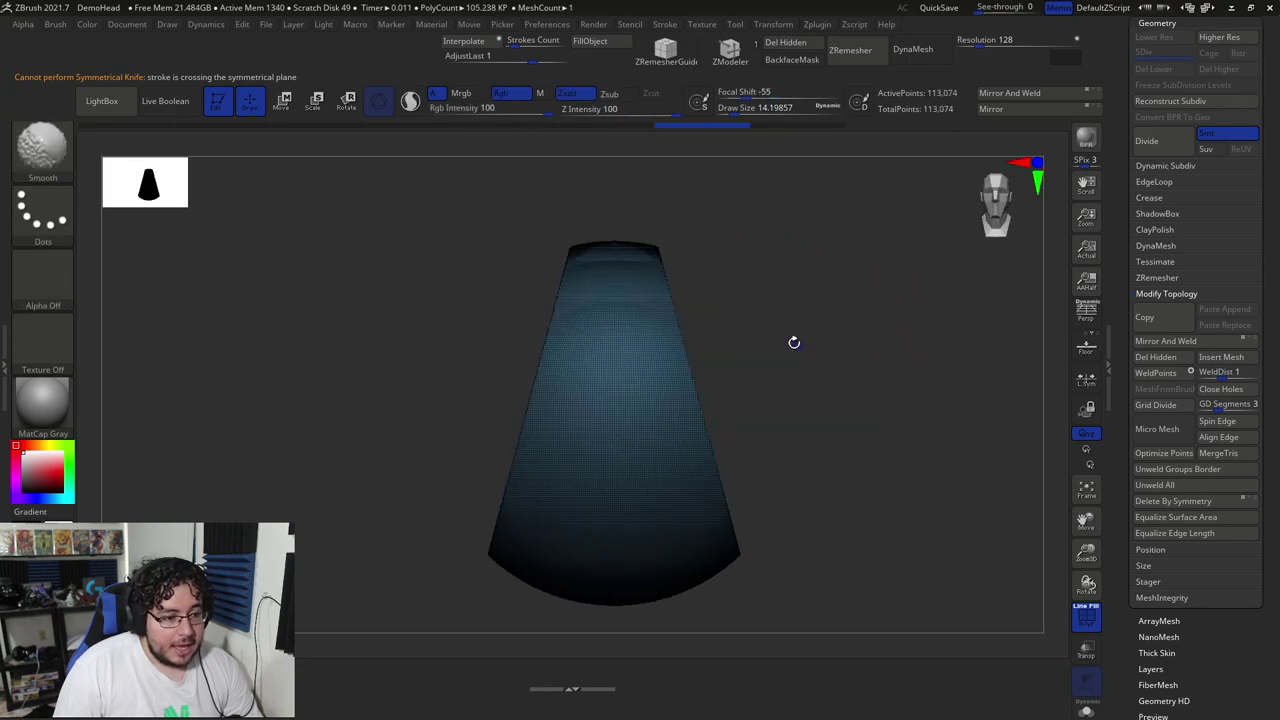
# Try another KnifeLasso cut on the cone-like shape and undo all knife cuts back to the whole sphere
pyautogui.moveTo(628, 218)
pyautogui.keyDown('ctrl'); pyautogui.keyDown('shift'); pyautogui.mouseDown()
pyautogui.moveTo(703, 500)
pyautogui.moveTo(901, 456)
pyautogui.moveTo(880, 425)
pyautogui.mouseUp(); pyautogui.keyUp('shift'); pyautogui.keyUp('ctrl')
pyautogui.moveTo(807, 376)
pyautogui.mouseDown()
pyautogui.moveTo(610, 362)
pyautogui.moveTo(766, 343)
pyautogui.moveTo(398, 265)
pyautogui.mouseUp()
pyautogui.hotkey('ctrl', 'z')
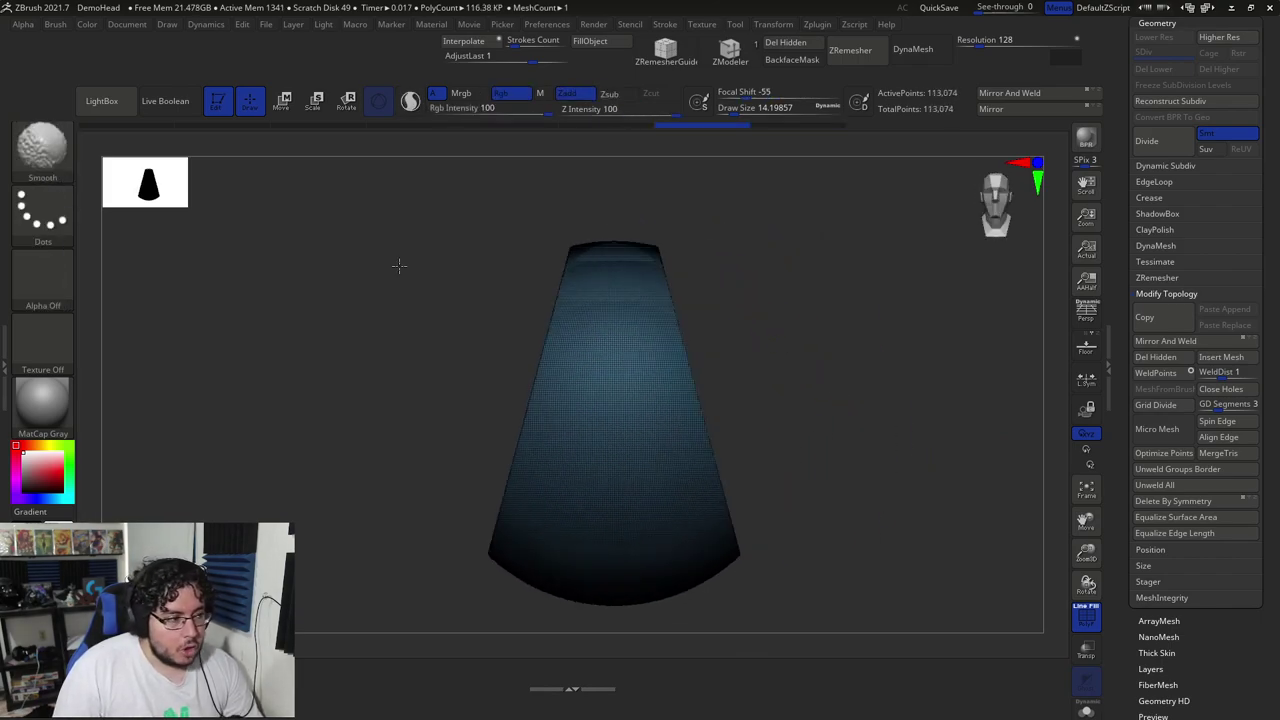
pyautogui.hotkey('ctrl', 'z')
pyautogui.hotkey('ctrl', 'z')
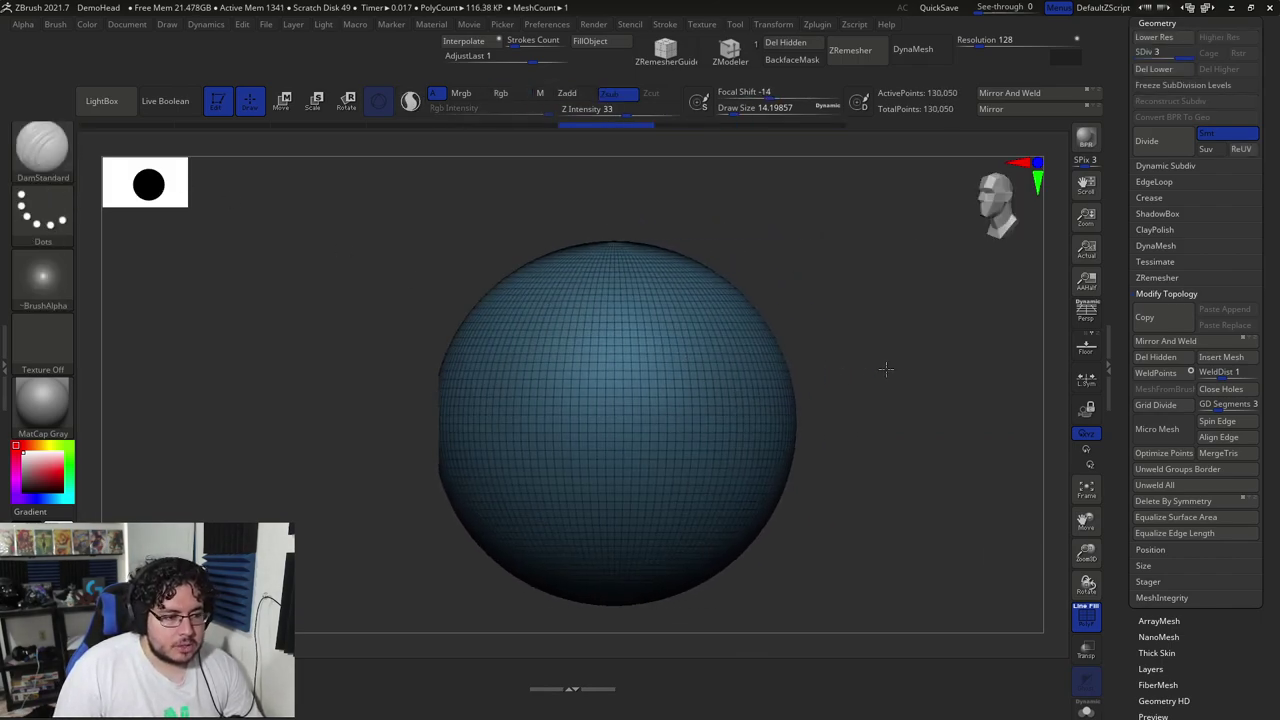
pyautogui.hotkey('ctrl', 'z')
pyautogui.hotkey('ctrl', 'z')
# Delete the sphere's lower subdivision levels and choose the KnifeCurve brush
pyautogui.click(1157, 70)
pyautogui.moveTo(819, 345)
pyautogui.keyDown('alt'); pyautogui.mouseDown()
pyautogui.moveTo(831, 303)
pyautogui.moveTo(815, 323)
pyautogui.mouseUp(); pyautogui.keyUp('alt')
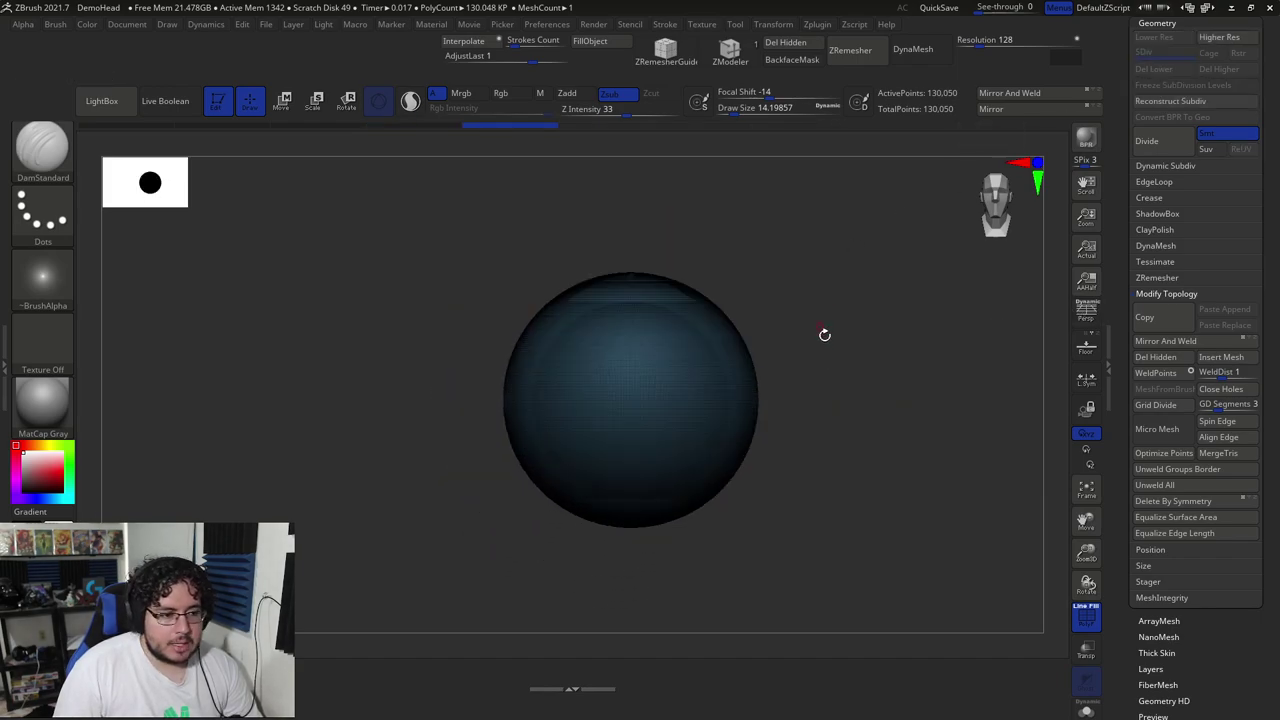
pyautogui.keyDown('ctrl'); pyautogui.keyDown('shift'); pyautogui.click(42, 150); pyautogui.keyUp('shift'); pyautogui.keyUp('ctrl')
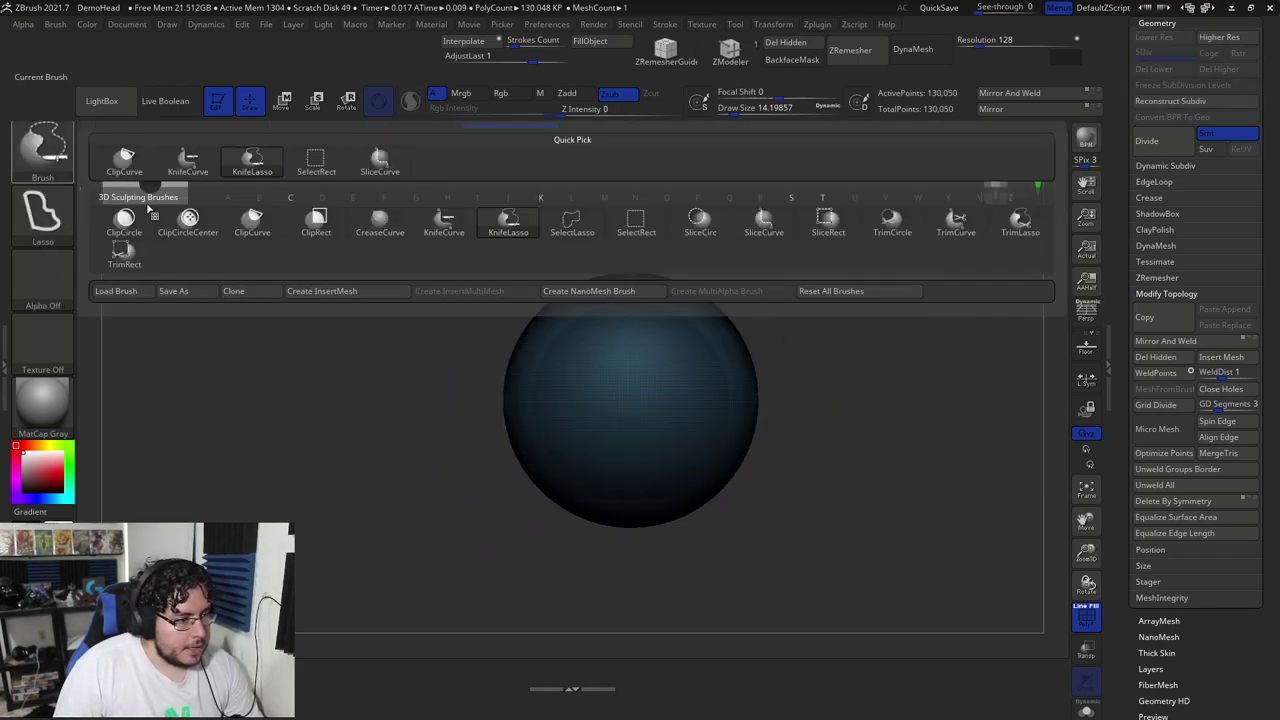
pyautogui.click(434, 232)
# Cut the sphere's two sides flat with a vertical KnifeCurve line and trim it from the side view into a crescent profile
pyautogui.keyDown('ctrl'); pyautogui.keyDown('shift'); pyautogui.moveTo(563, 589); pyautogui.dragTo(548, 157); pyautogui.keyUp('shift'); pyautogui.keyUp('ctrl')
pyautogui.moveTo(809, 343)
pyautogui.mouseDown()
pyautogui.moveTo(766, 360)
pyautogui.moveTo(911, 289)
pyautogui.moveTo(831, 260)
pyautogui.moveTo(545, 267)
pyautogui.mouseUp()
pyautogui.moveTo(825, 188)
pyautogui.keyDown('ctrl'); pyautogui.keyDown('shift'); pyautogui.mouseDown()
pyautogui.moveTo(700, 237)
pyautogui.moveTo(614, 309)
pyautogui.mouseUp(); pyautogui.keyUp('shift'); pyautogui.keyUp('ctrl')
pyautogui.moveTo(595, 356)
pyautogui.keyDown('ctrl'); pyautogui.keyDown('shift'); pyautogui.mouseDown()
pyautogui.moveTo(580, 457)
pyautogui.moveTo(602, 560)
pyautogui.moveTo(853, 645)
pyautogui.moveTo(650, 648)
pyautogui.mouseUp(); pyautogui.keyUp('shift'); pyautogui.keyUp('ctrl')
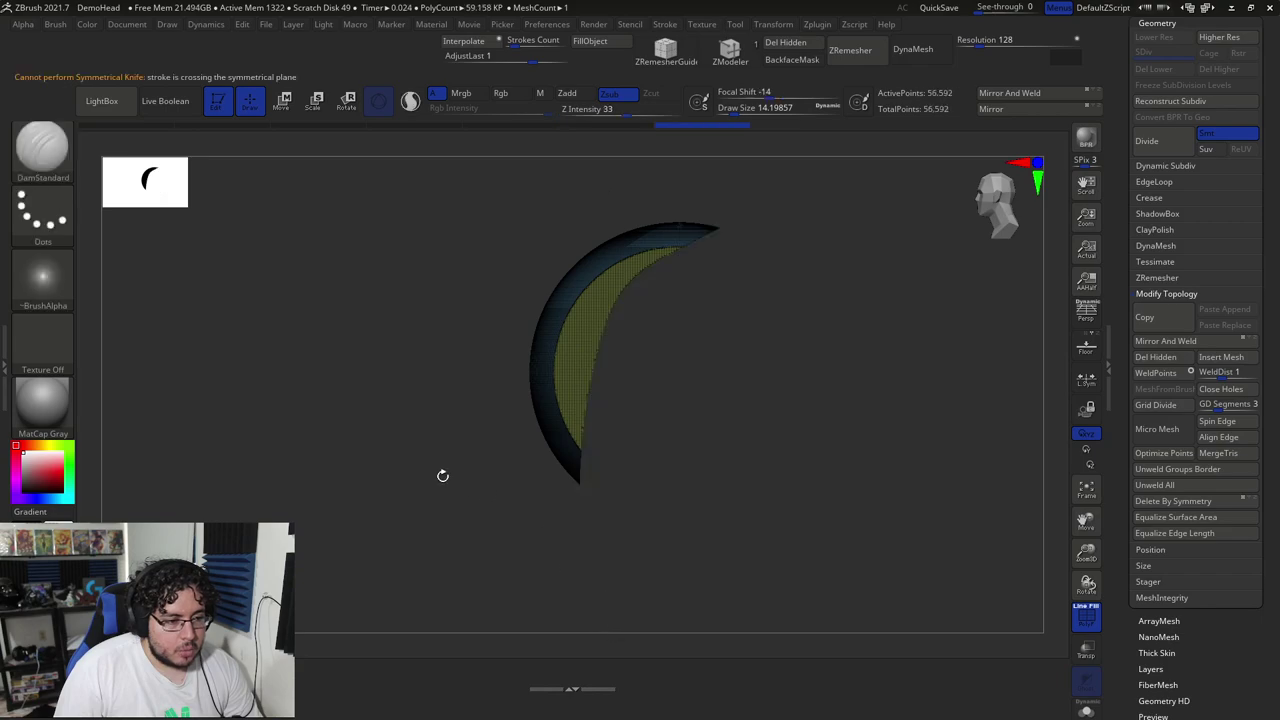
# From the front view, cut a mirrored notch into both flat sides with a three-segment KnifeCurve line
pyautogui.moveTo(443, 477)
pyautogui.mouseDown()
pyautogui.moveTo(581, 492)
pyautogui.moveTo(766, 449)
pyautogui.moveTo(763, 429)
pyautogui.moveTo(783, 451)
pyautogui.mouseUp()
pyautogui.keyDown('ctrl'); pyautogui.keyDown('shift'); pyautogui.moveTo(775, 355); pyautogui.dragTo(673, 383); pyautogui.keyUp('shift'); pyautogui.keyUp('ctrl')
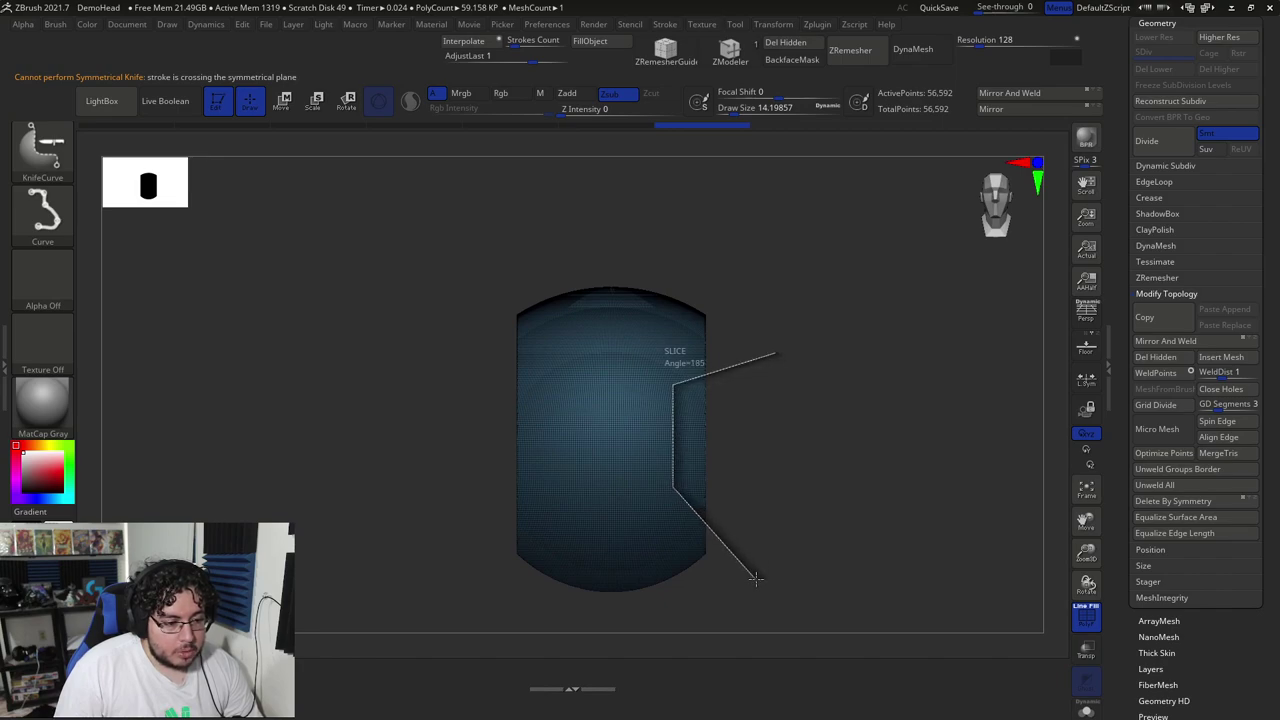
pyautogui.keyDown('ctrl'); pyautogui.keyDown('shift'); pyautogui.moveTo(755, 577); pyautogui.dragTo(760, 583); pyautogui.keyUp('shift'); pyautogui.keyUp('ctrl')
pyautogui.moveTo(880, 517)
pyautogui.mouseDown()
pyautogui.moveTo(786, 509)
pyautogui.moveTo(819, 504)
pyautogui.moveTo(766, 526)
pyautogui.moveTo(763, 451)
pyautogui.mouseUp()
# Trim the lower end of the notched shape from the side view with another KnifeCurve line
pyautogui.keyDown('ctrl'); pyautogui.keyDown('shift'); pyautogui.moveTo(772, 393); pyautogui.dragTo(557, 488); pyautogui.keyUp('shift'); pyautogui.keyUp('ctrl')
pyautogui.moveTo(540, 498)
pyautogui.mouseDown()
pyautogui.moveTo(589, 506)
pyautogui.moveTo(760, 420)
pyautogui.mouseUp()
pyautogui.keyDown('alt'); pyautogui.moveTo(775, 409); pyautogui.dragTo(774, 535); pyautogui.keyUp('alt')
pyautogui.moveTo(710, 505)
pyautogui.mouseDown()
pyautogui.moveTo(798, 466)
pyautogui.moveTo(771, 403)
pyautogui.mouseUp()
pyautogui.moveTo(591, 447)
pyautogui.keyDown('ctrl'); pyautogui.keyDown('shift'); pyautogui.mouseDown()
pyautogui.moveTo(533, 250)
pyautogui.moveTo(563, 253)
pyautogui.mouseUp(); pyautogui.keyUp('shift'); pyautogui.keyUp('ctrl')
pyautogui.moveTo(603, 433)
pyautogui.mouseDown()
pyautogui.moveTo(606, 477)
pyautogui.moveTo(871, 463)
pyautogui.moveTo(686, 395)
pyautogui.moveTo(737, 451)
pyautogui.moveTo(754, 514)
pyautogui.moveTo(737, 470)
pyautogui.moveTo(640, 457)
pyautogui.moveTo(689, 404)
pyautogui.moveTo(752, 420)
pyautogui.moveTo(644, 436)
pyautogui.moveTo(700, 443)
pyautogui.moveTo(729, 414)
pyautogui.moveTo(771, 423)
pyautogui.moveTo(721, 412)
pyautogui.moveTo(500, 240)
pyautogui.moveTo(486, 286)
pyautogui.moveTo(508, 320)
pyautogui.moveTo(570, 345)
pyautogui.mouseUp()
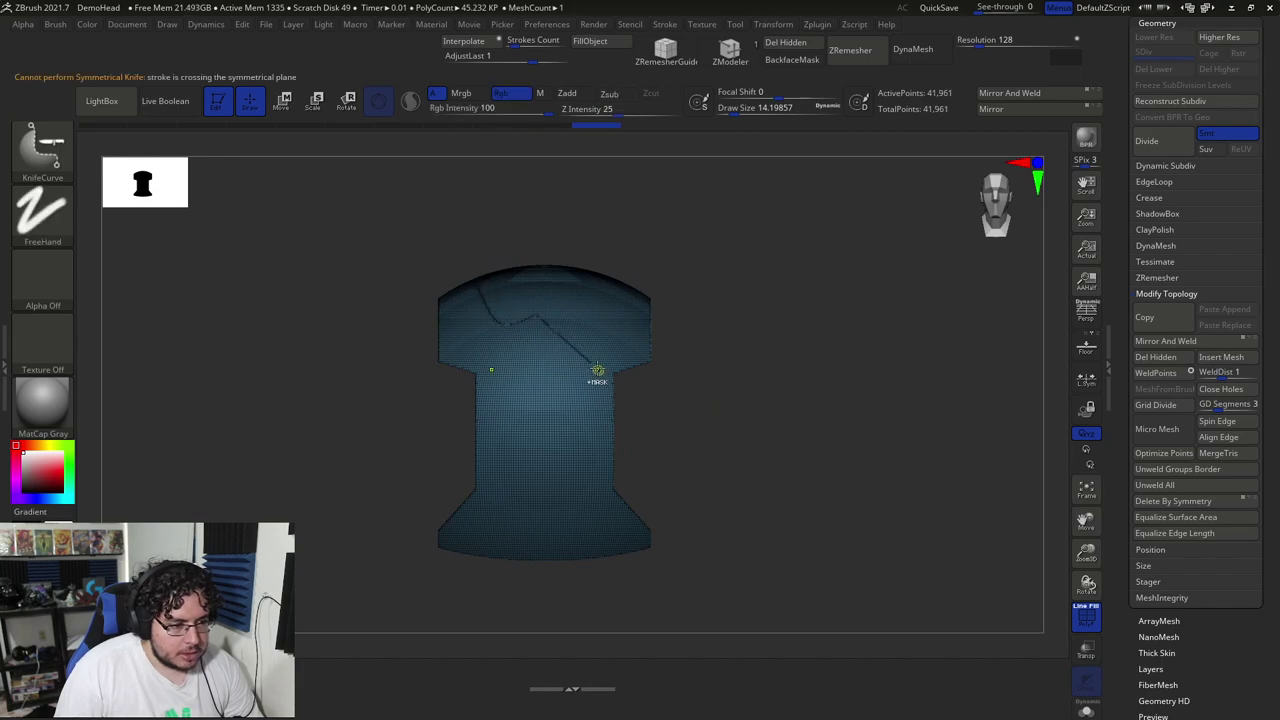
# Try stepped and wedge-shaped KnifeCurve cuts in the shape's upper edge from the front view, undoing each one
pyautogui.keyDown('ctrl'); pyautogui.keyDown('shift'); pyautogui.moveTo(457, 243); pyautogui.dragTo(490, 302); pyautogui.keyUp('shift'); pyautogui.keyUp('ctrl')
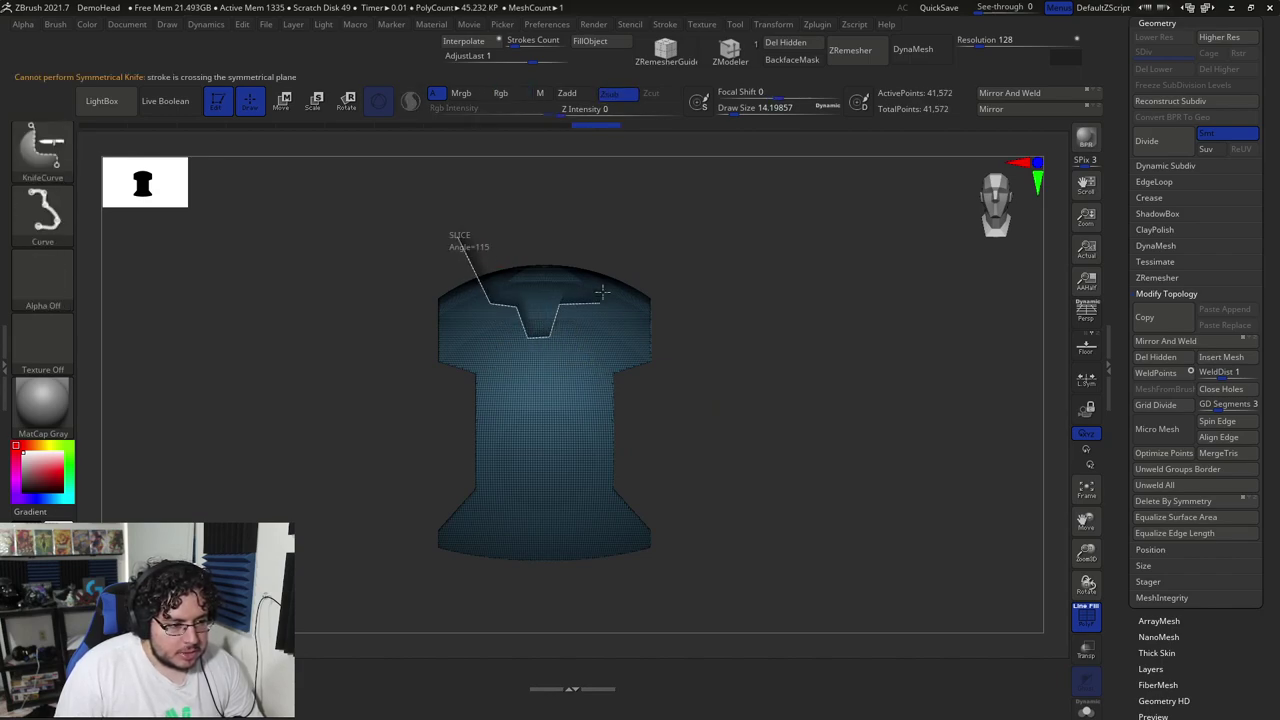
pyautogui.keyDown('ctrl'); pyautogui.keyDown('shift'); pyautogui.moveTo(603, 242); pyautogui.dragTo(604, 243); pyautogui.keyUp('shift'); pyautogui.keyUp('ctrl')
pyautogui.hotkey('ctrl', 'z')
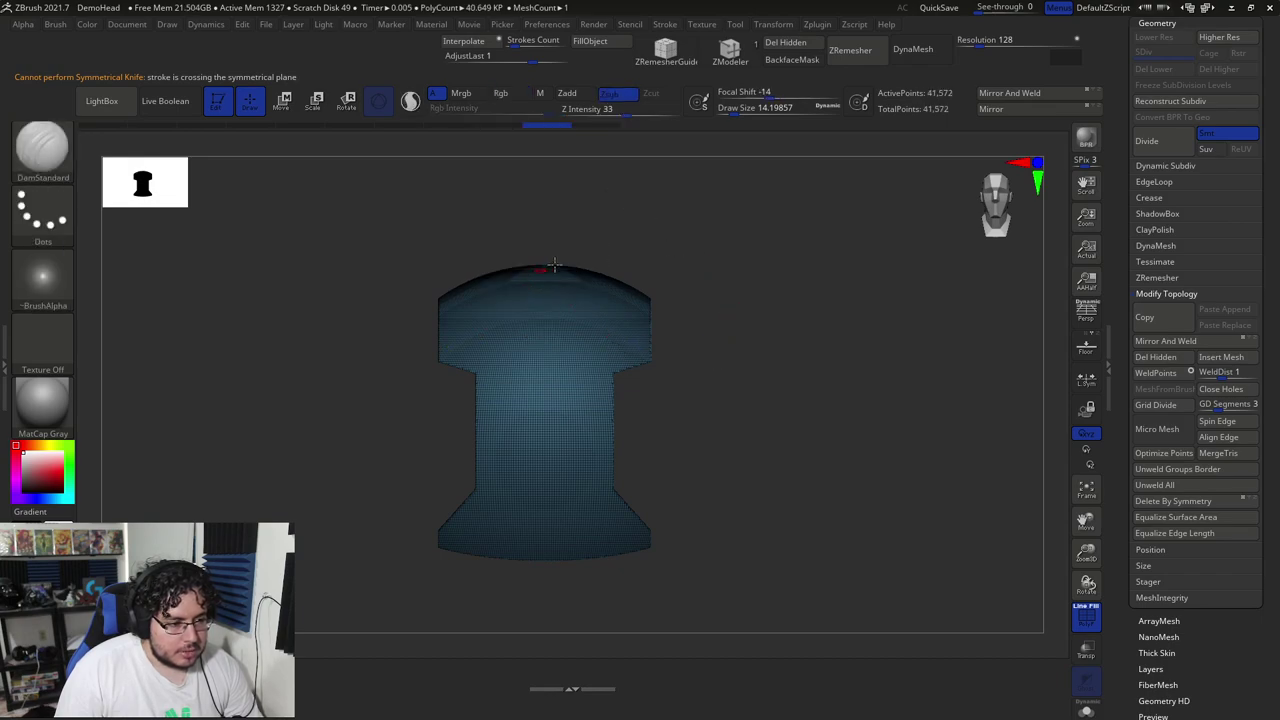
pyautogui.keyDown('ctrl'); pyautogui.keyDown('shift'); pyautogui.moveTo(470, 242); pyautogui.dragTo(493, 293); pyautogui.keyUp('shift'); pyautogui.keyUp('ctrl')
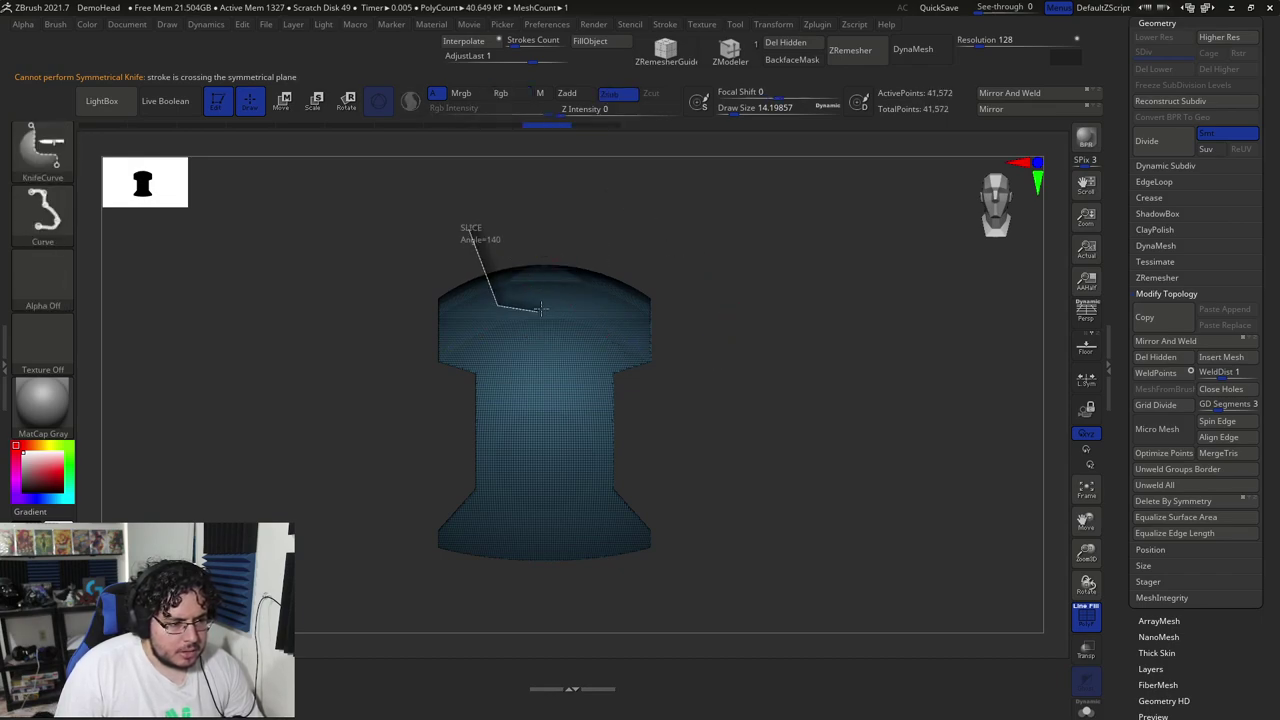
pyautogui.keyDown('ctrl'); pyautogui.keyDown('shift'); pyautogui.moveTo(541, 350); pyautogui.dragTo(541, 352); pyautogui.keyUp('shift'); pyautogui.keyUp('ctrl')
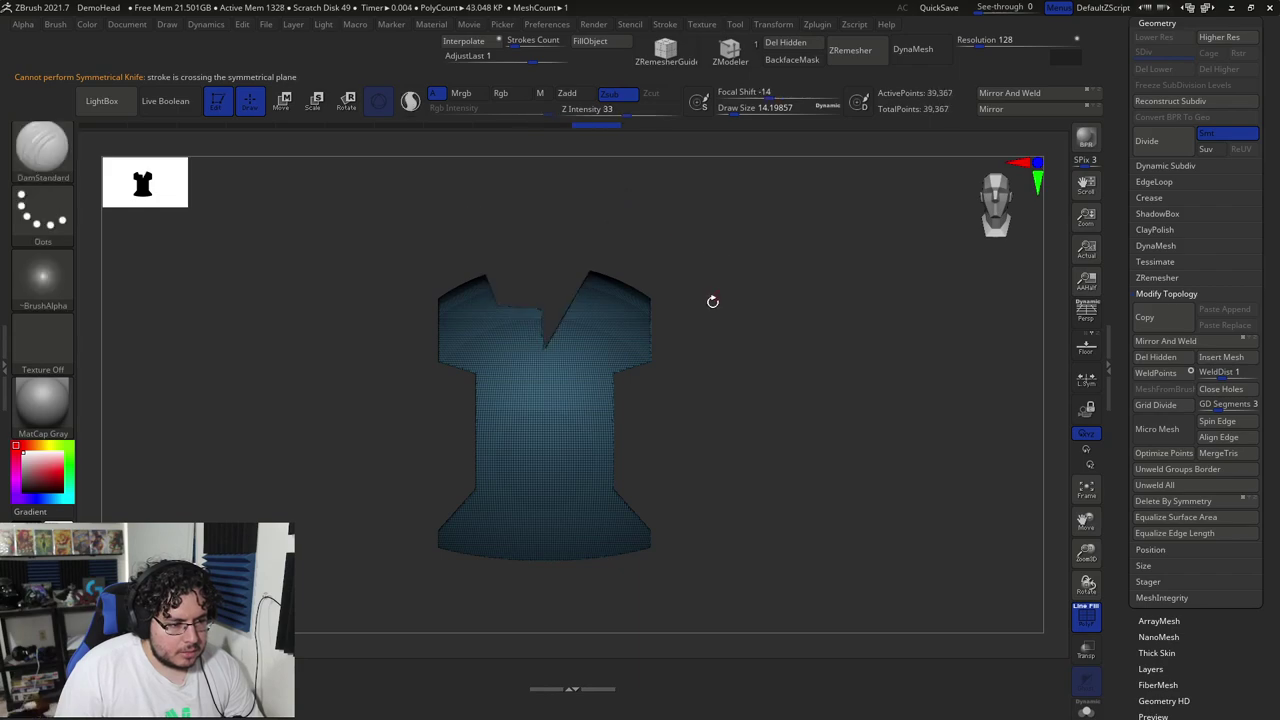
pyautogui.hotkey('ctrl', 'z')
# Try curved and straight-segment KnifeCurve lines across the upper edge and discard these cuts
pyautogui.keyDown('ctrl'); pyautogui.keyDown('shift'); pyautogui.moveTo(463, 247); pyautogui.dragTo(478, 277); pyautogui.keyUp('shift'); pyautogui.keyUp('ctrl')
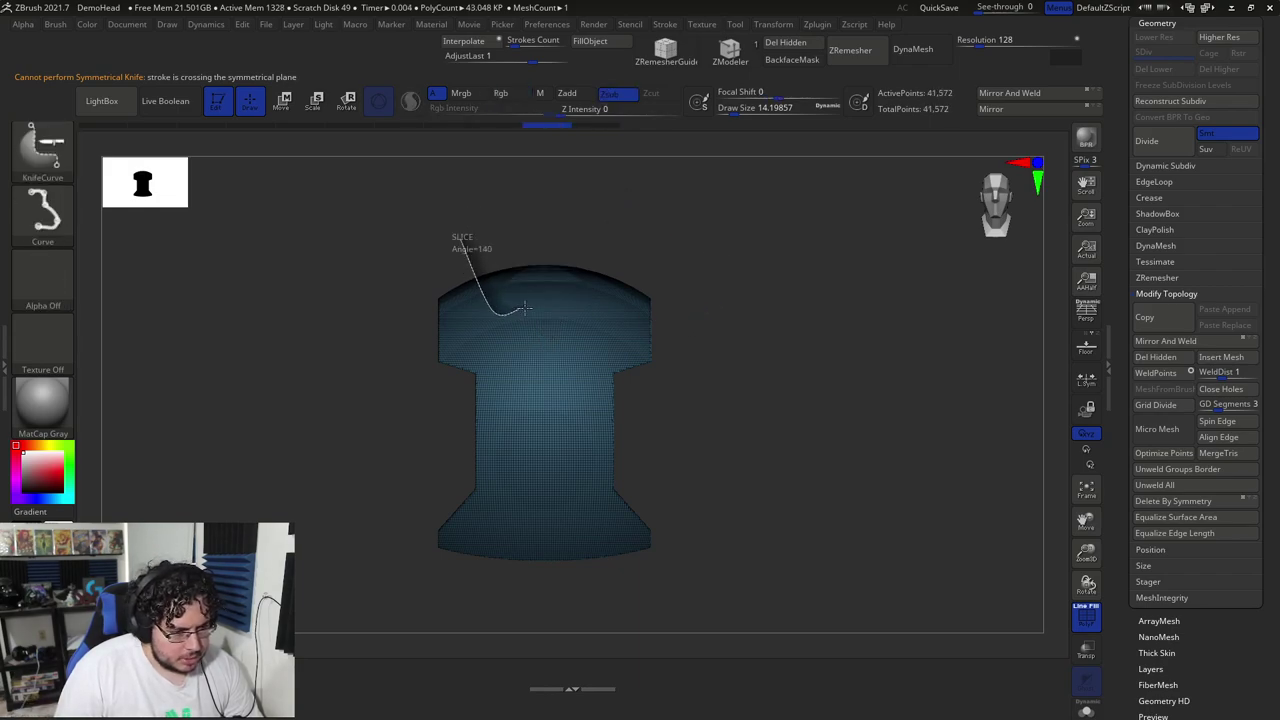
pyautogui.keyDown('ctrl'); pyautogui.keyDown('shift'); pyautogui.moveTo(532, 318); pyautogui.dragTo(533, 319); pyautogui.keyUp('shift'); pyautogui.keyUp('ctrl')
pyautogui.keyDown('ctrl'); pyautogui.keyDown('shift'); pyautogui.moveTo(452, 216); pyautogui.dragTo(474, 265); pyautogui.keyUp('shift'); pyautogui.keyUp('ctrl')
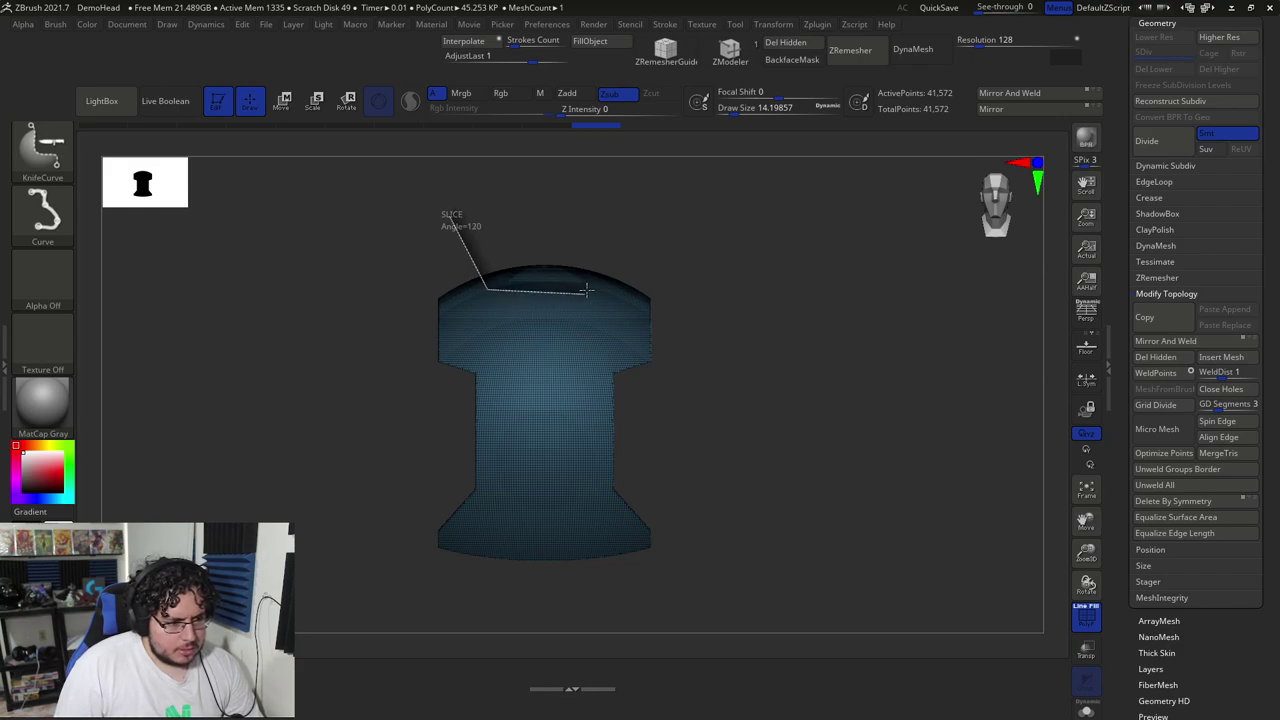
pyautogui.keyDown('ctrl'); pyautogui.keyDown('shift'); pyautogui.moveTo(587, 290); pyautogui.dragTo(686, 194); pyautogui.keyUp('shift'); pyautogui.keyUp('ctrl')
pyautogui.moveTo(714, 337)
pyautogui.mouseDown()
pyautogui.moveTo(720, 409)
pyautogui.moveTo(714, 368)
pyautogui.moveTo(515, 284)
pyautogui.mouseUp()
pyautogui.keyDown('ctrl'); pyautogui.keyDown('shift'); pyautogui.moveTo(469, 215); pyautogui.dragTo(480, 263); pyautogui.keyUp('shift'); pyautogui.keyUp('ctrl')
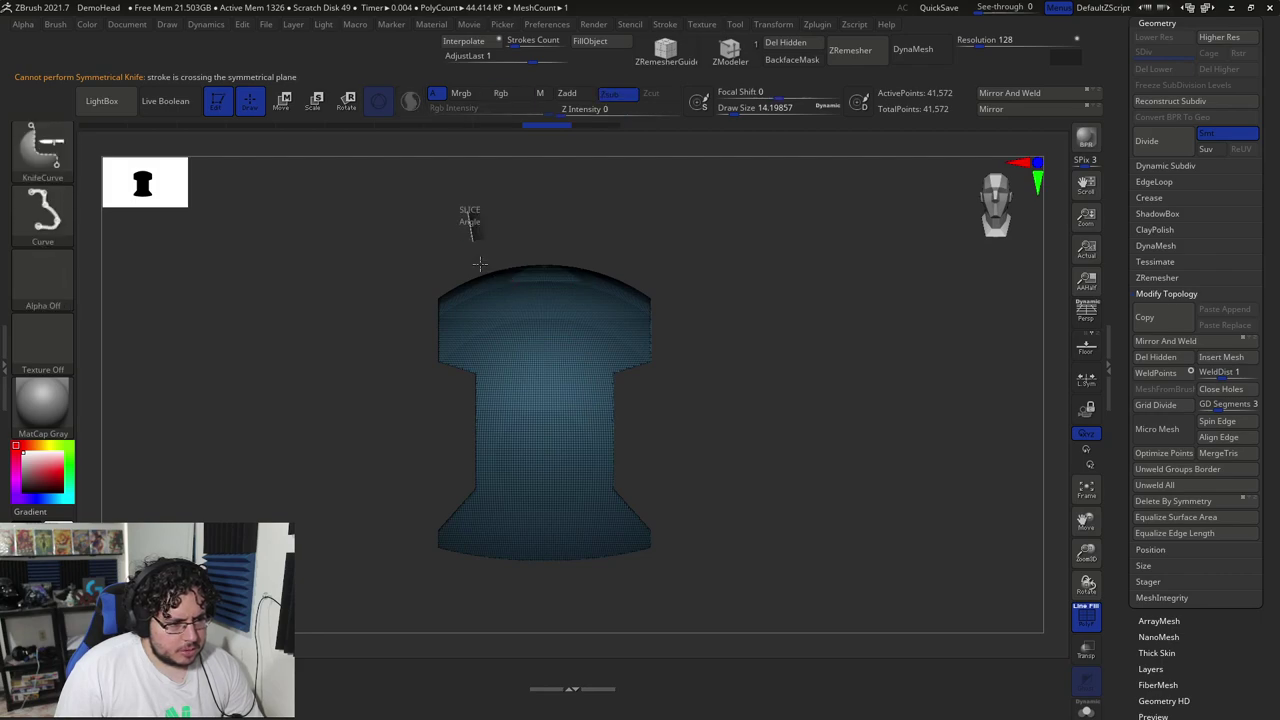
pyautogui.keyDown('ctrl'); pyautogui.keyDown('shift'); pyautogui.moveTo(585, 319); pyautogui.dragTo(592, 312); pyautogui.keyUp('shift'); pyautogui.keyUp('ctrl')
pyautogui.moveTo(637, 178)
pyautogui.keyDown('ctrl'); pyautogui.keyDown('shift'); pyautogui.mouseDown()
pyautogui.moveTo(571, 297)
pyautogui.moveTo(415, 262)
pyautogui.mouseUp(); pyautogui.keyUp('shift'); pyautogui.keyUp('ctrl')
# Cut a centred, flat-bottomed neck notch into the upper edge with a three-segment KnifeCurve line
pyautogui.keyDown('ctrl'); pyautogui.keyDown('shift'); pyautogui.click(506, 222); pyautogui.keyUp('shift'); pyautogui.keyUp('ctrl')
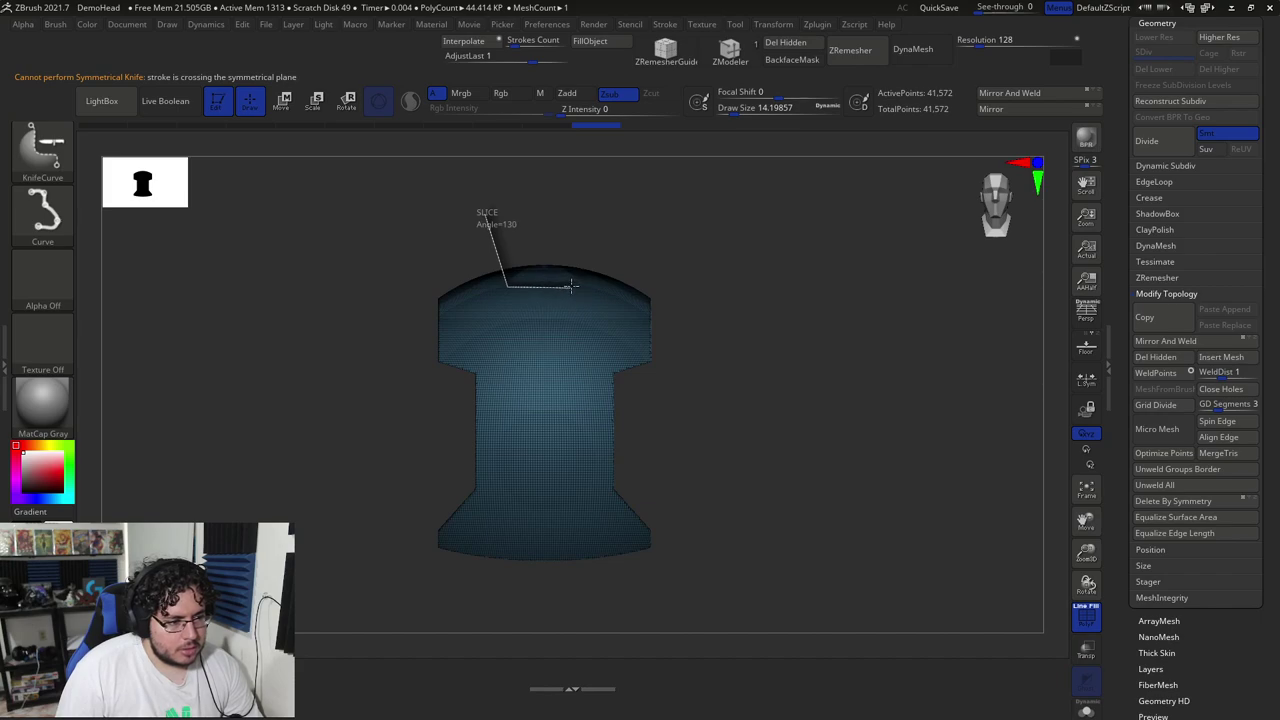
pyautogui.keyDown('ctrl'); pyautogui.keyDown('shift'); pyautogui.moveTo(581, 263); pyautogui.dragTo(585, 255); pyautogui.keyUp('shift'); pyautogui.keyUp('ctrl')
pyautogui.moveTo(691, 266)
pyautogui.mouseDown()
pyautogui.moveTo(711, 380)
pyautogui.moveTo(706, 337)
pyautogui.mouseUp()
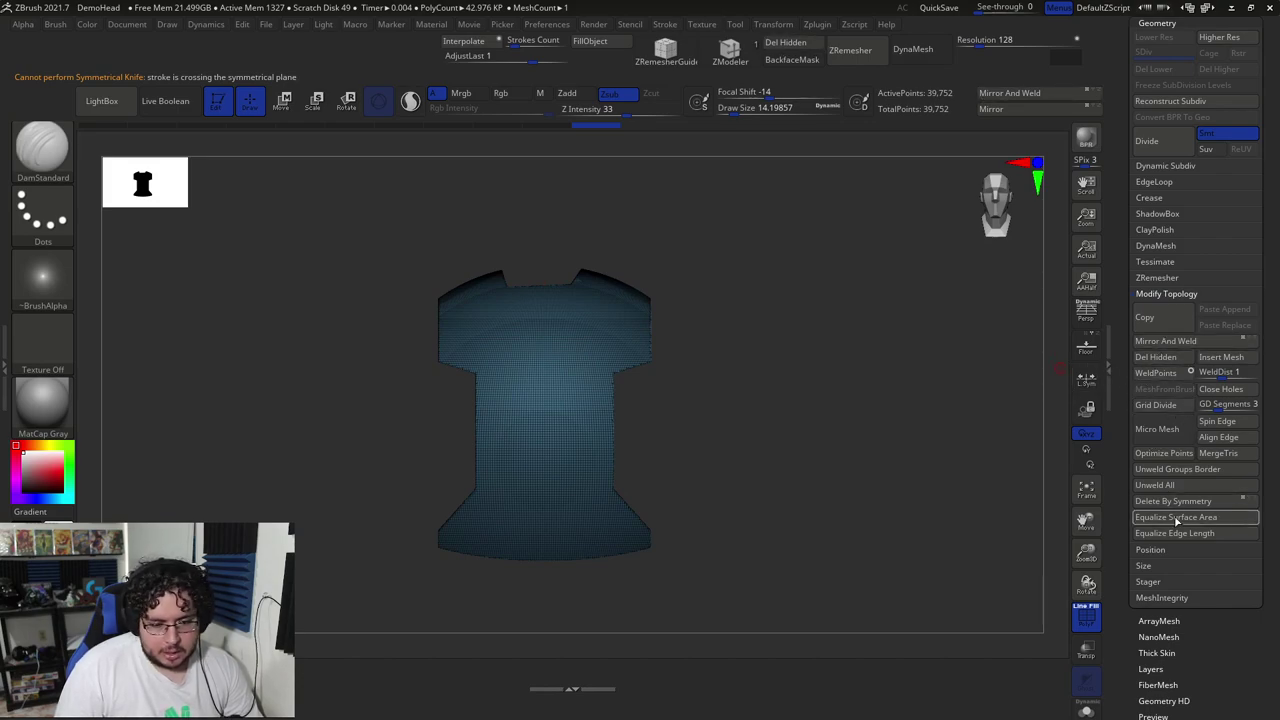
# Mirror and weld the mesh and turn off its polyframe display
pyautogui.click(1165, 341)
pyautogui.moveTo(791, 409); pyautogui.dragTo(860, 400)
pyautogui.click(1086, 612)
pyautogui.moveTo(851, 491)
pyautogui.keyDown('shift'); pyautogui.mouseDown()
pyautogui.moveTo(686, 443)
pyautogui.moveTo(792, 461)
pyautogui.moveTo(794, 411)
pyautogui.moveTo(717, 420)
pyautogui.moveTo(746, 434)
pyautogui.moveTo(776, 412)
pyautogui.mouseUp(); pyautogui.keyUp('shift')
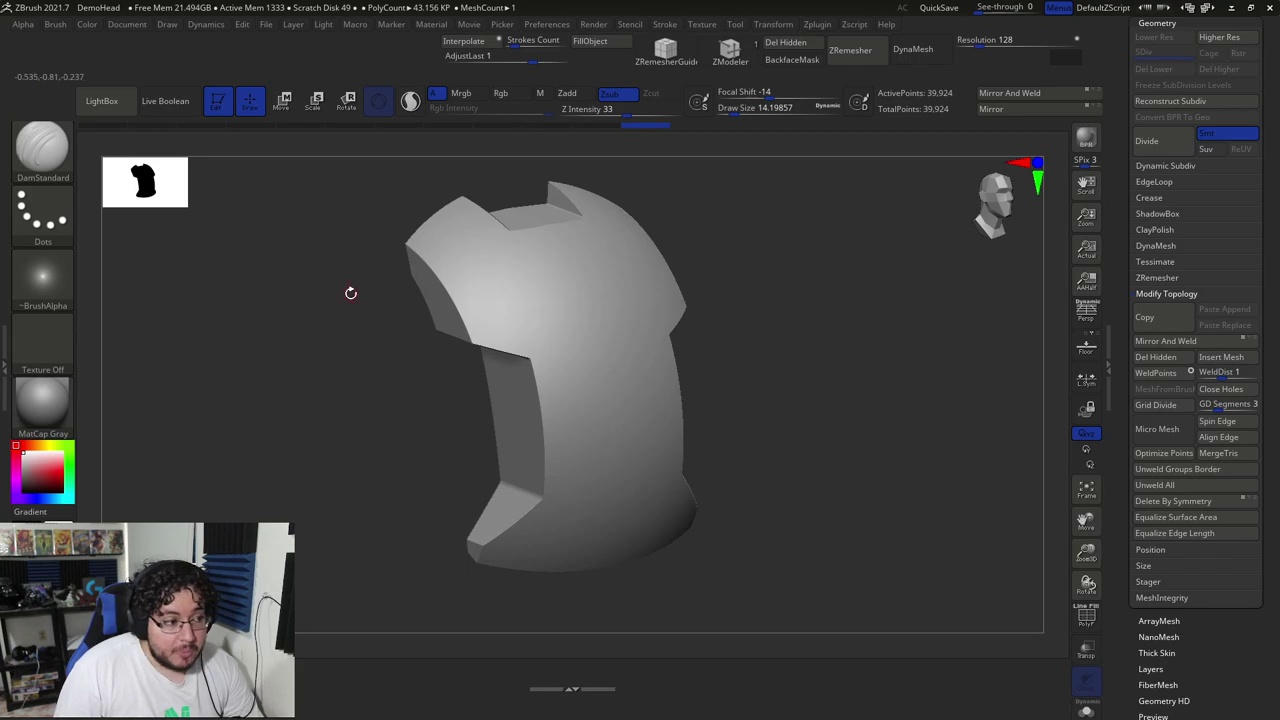
pyautogui.keyDown('alt'); pyautogui.moveTo(302, 299); pyautogui.dragTo(306, 343); pyautogui.keyUp('alt')
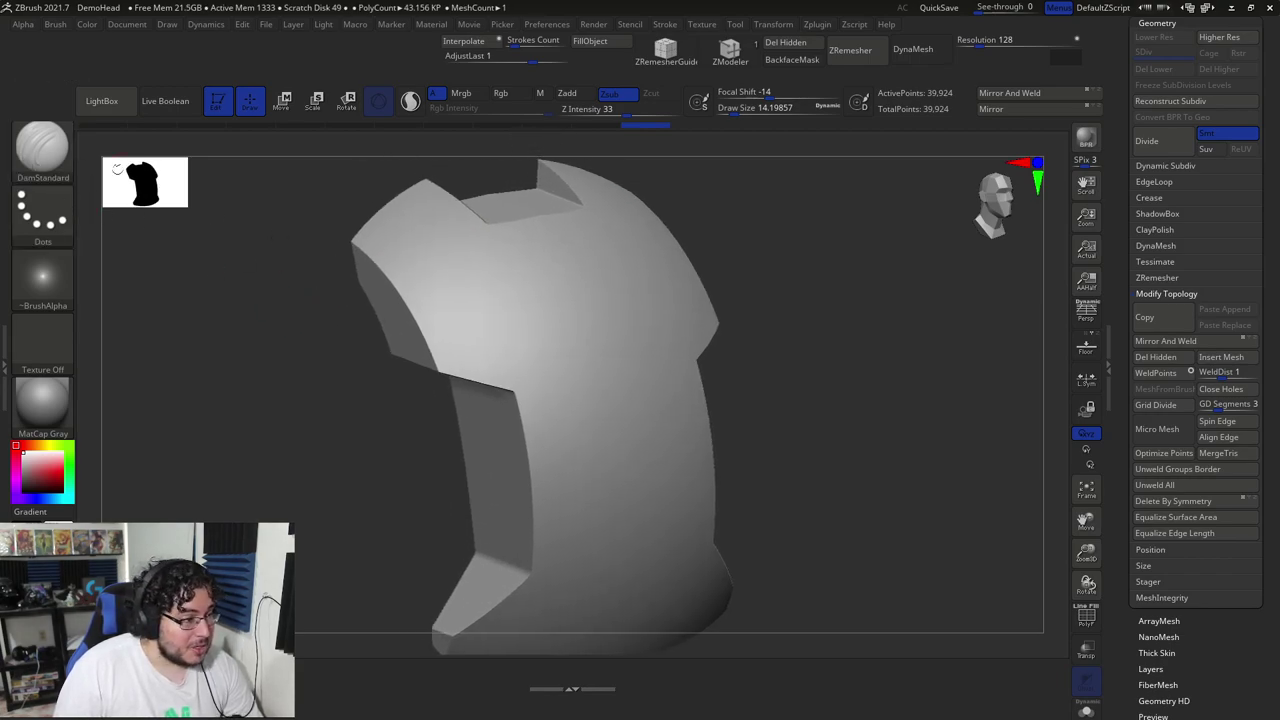
# Place mirrored Nut01 inserts from the IMM MachineParts brush at both ends of the shoulder edges and interpolate nuts between them
pyautogui.press('b')
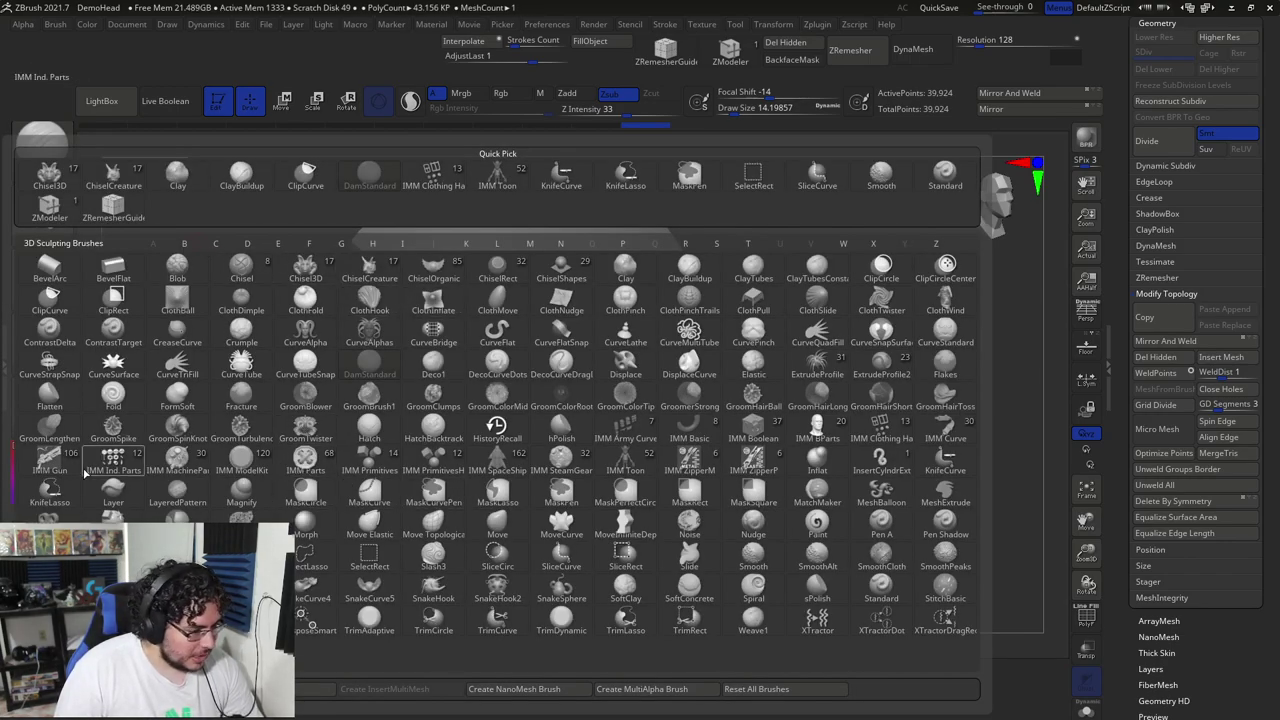
pyautogui.click(177, 465)
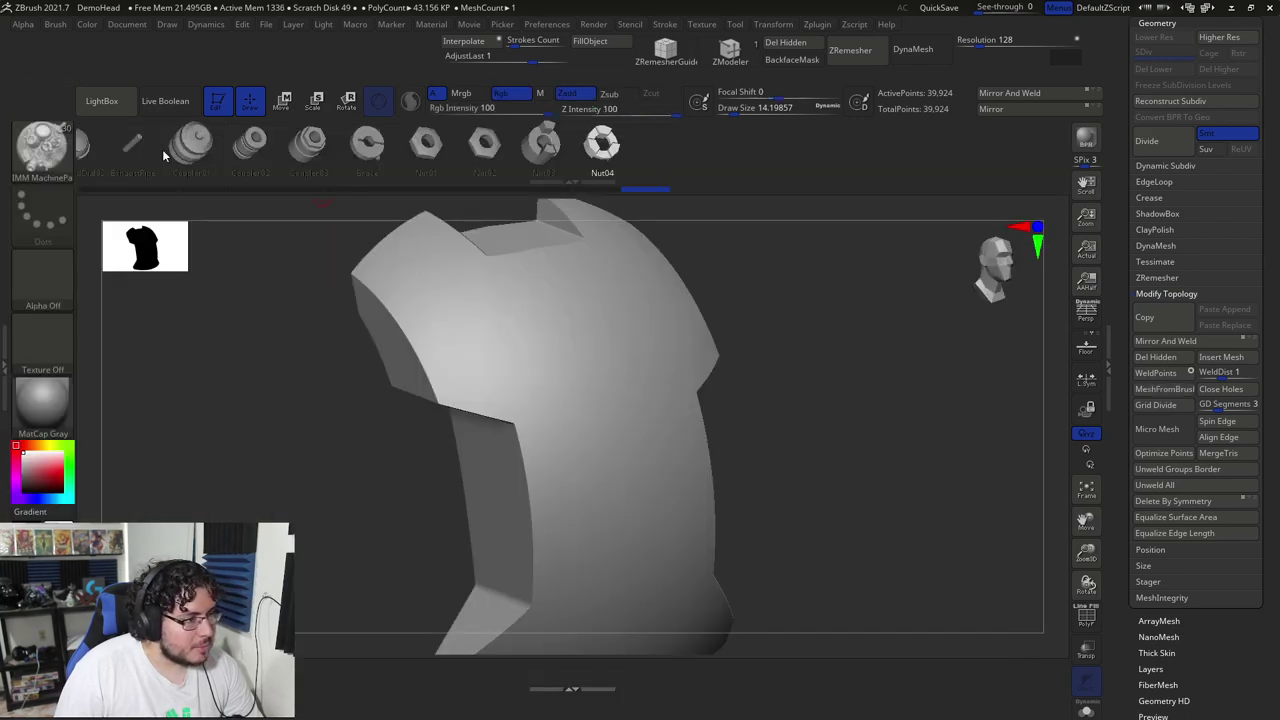
pyautogui.click(649, 143)
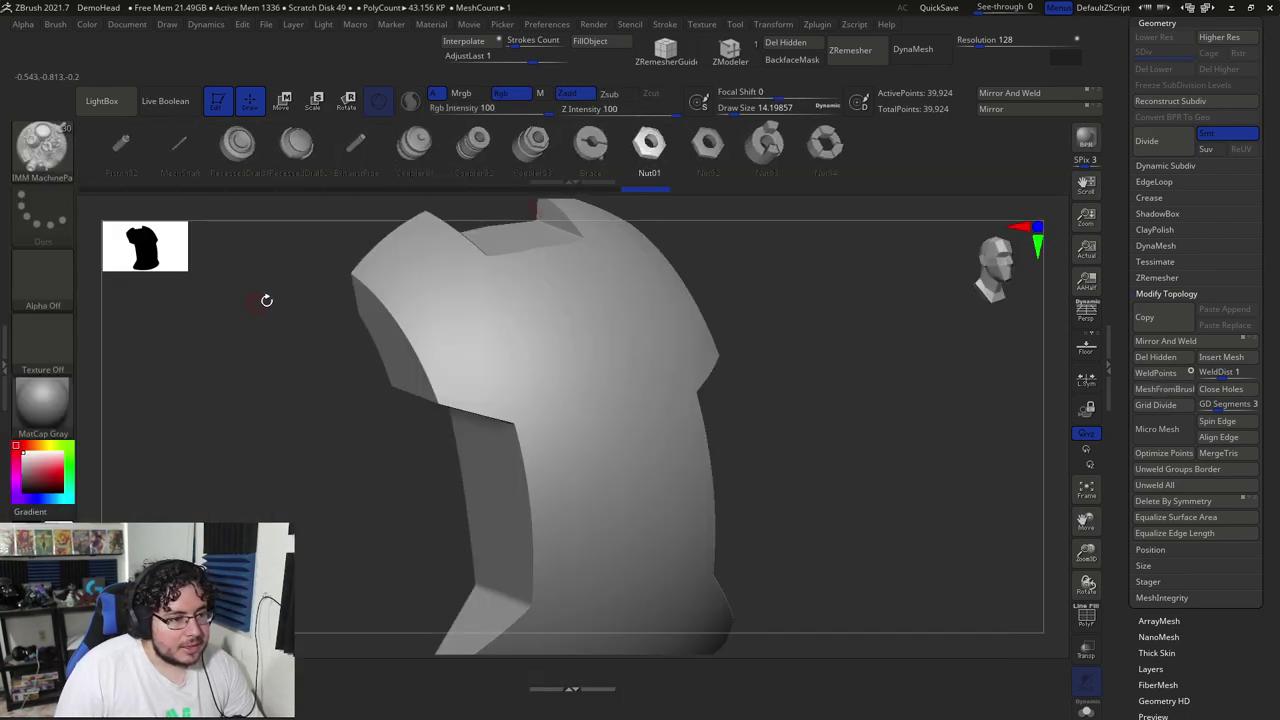
pyautogui.moveTo(266, 297); pyautogui.dragTo(347, 256)
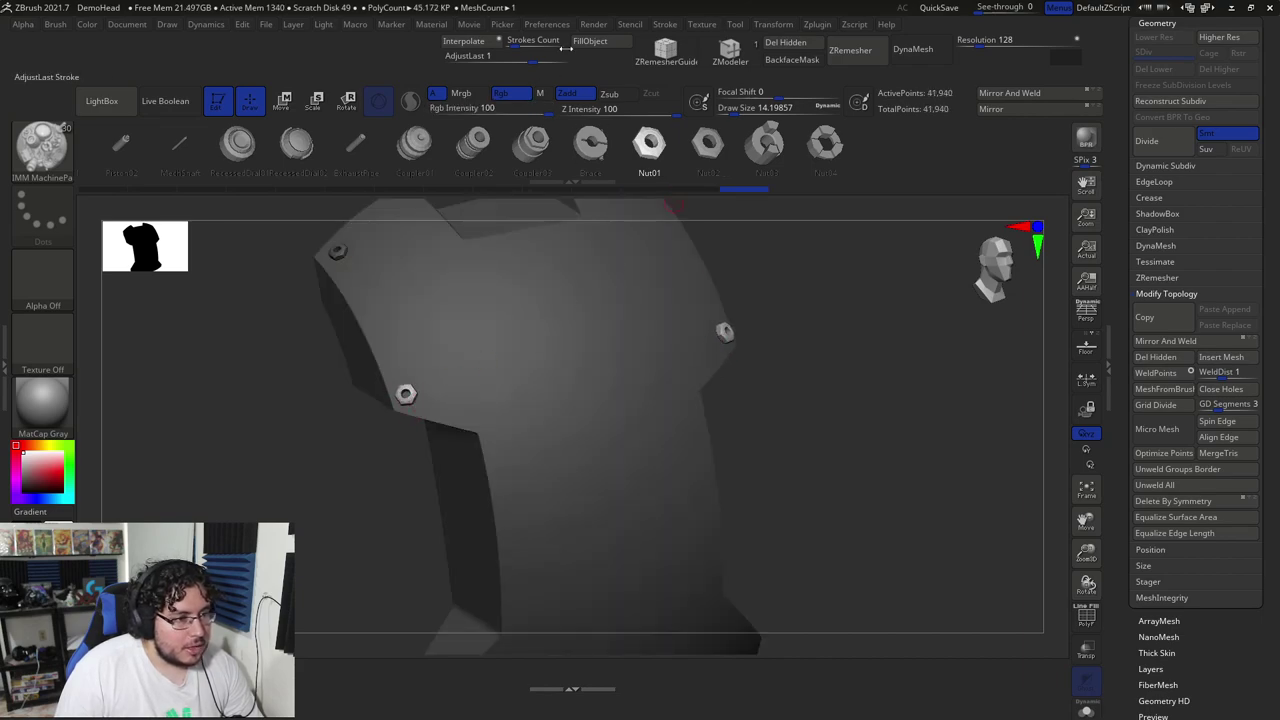
pyautogui.click(468, 44)
# Add mirrored Nut01 rows along the lower flared edges and the straight sides, filling between the end nuts with Interpolate
pyautogui.moveTo(311, 343); pyautogui.dragTo(500, 500)
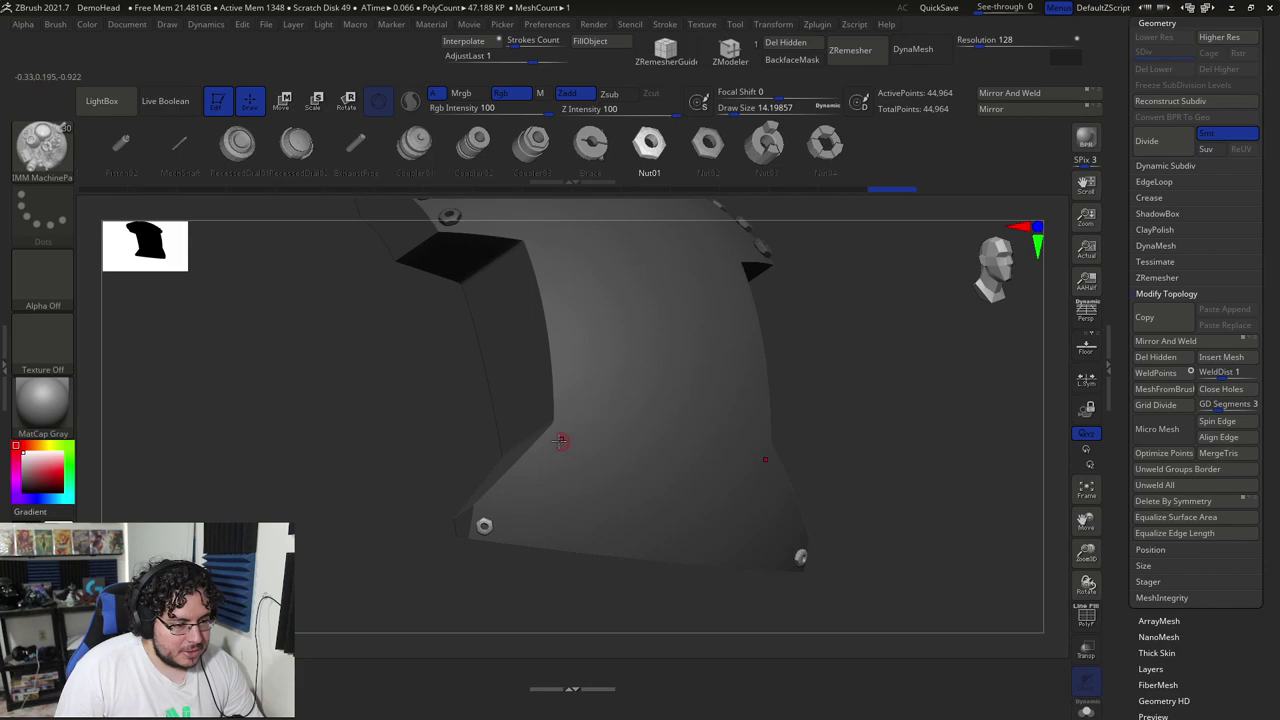
pyautogui.click(466, 42)
pyautogui.moveTo(391, 340); pyautogui.dragTo(516, 336)
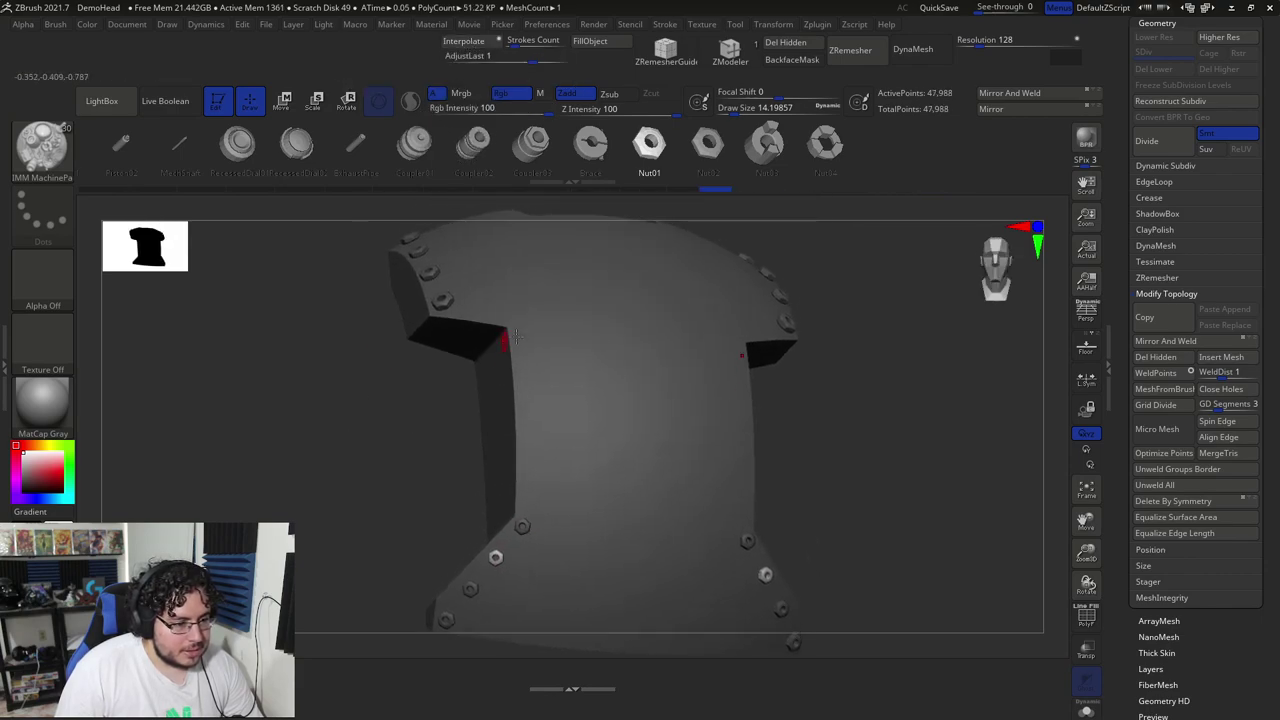
pyautogui.click(523, 328)
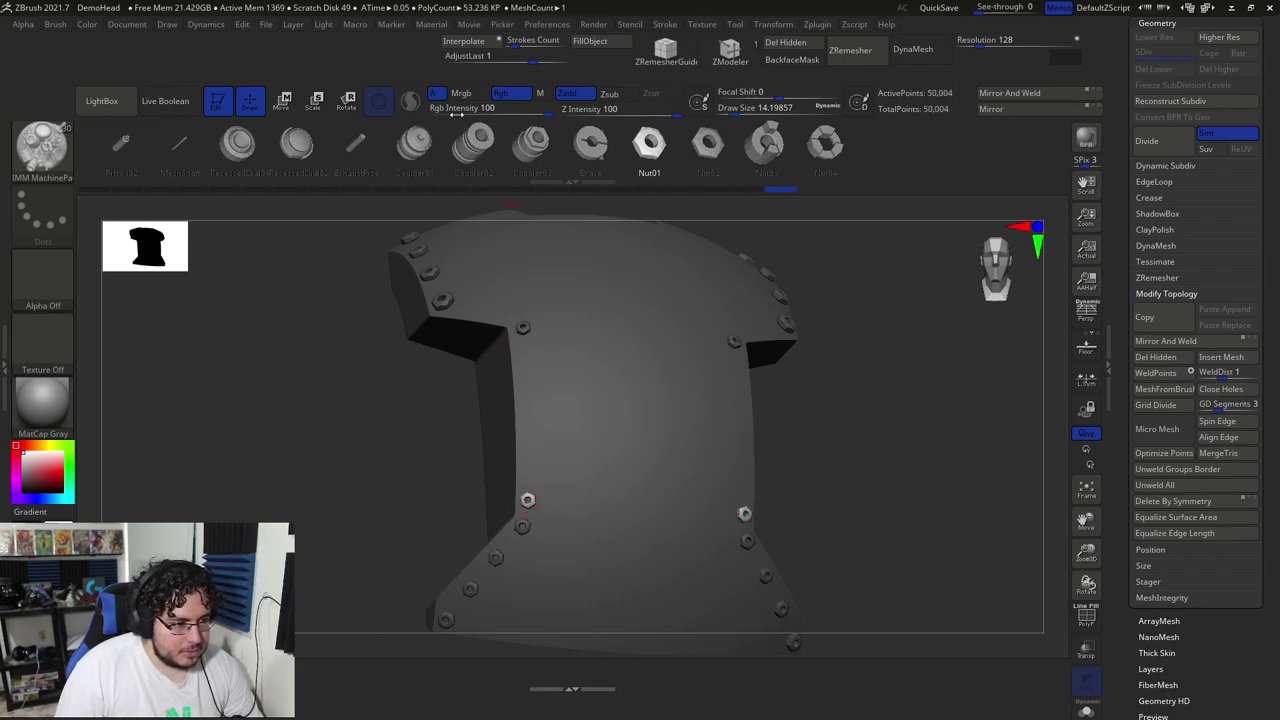
pyautogui.click(460, 42)
# Examine the nut rows on the armour-like piece from side, front and three-quarter views
pyautogui.moveTo(272, 388); pyautogui.dragTo(711, 389)
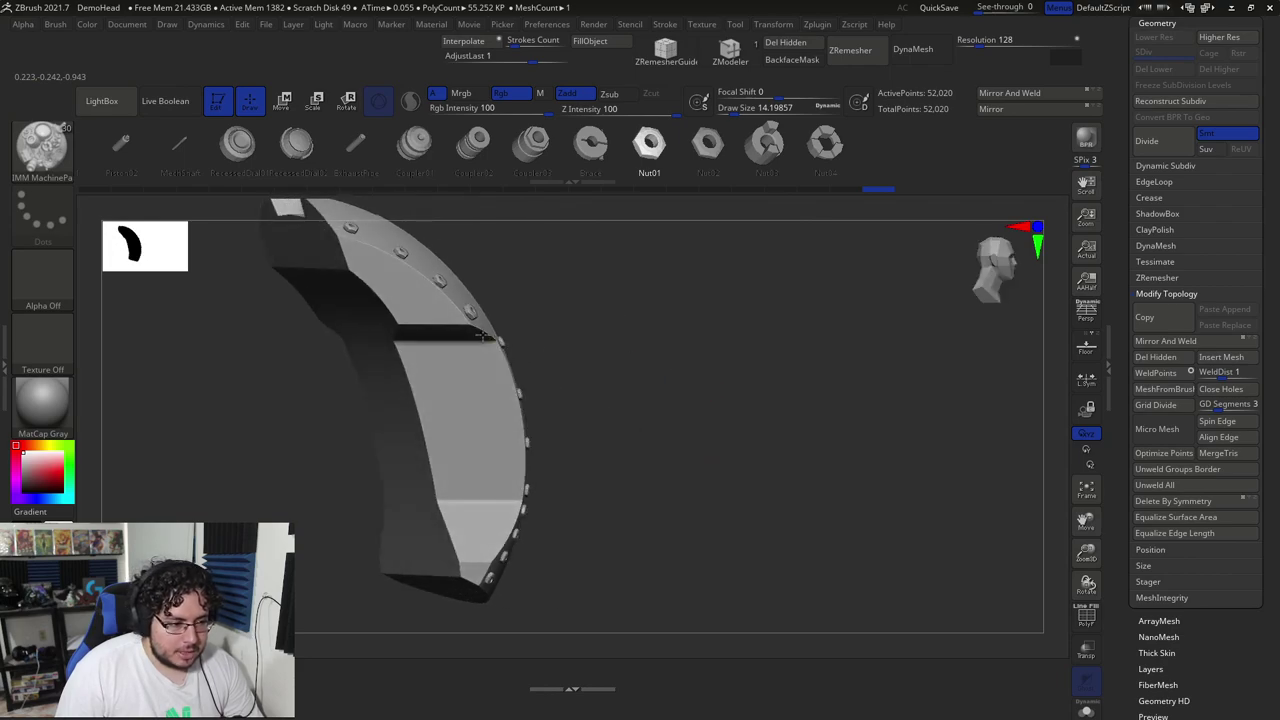
pyautogui.moveTo(648, 307); pyautogui.dragTo(539, 336)
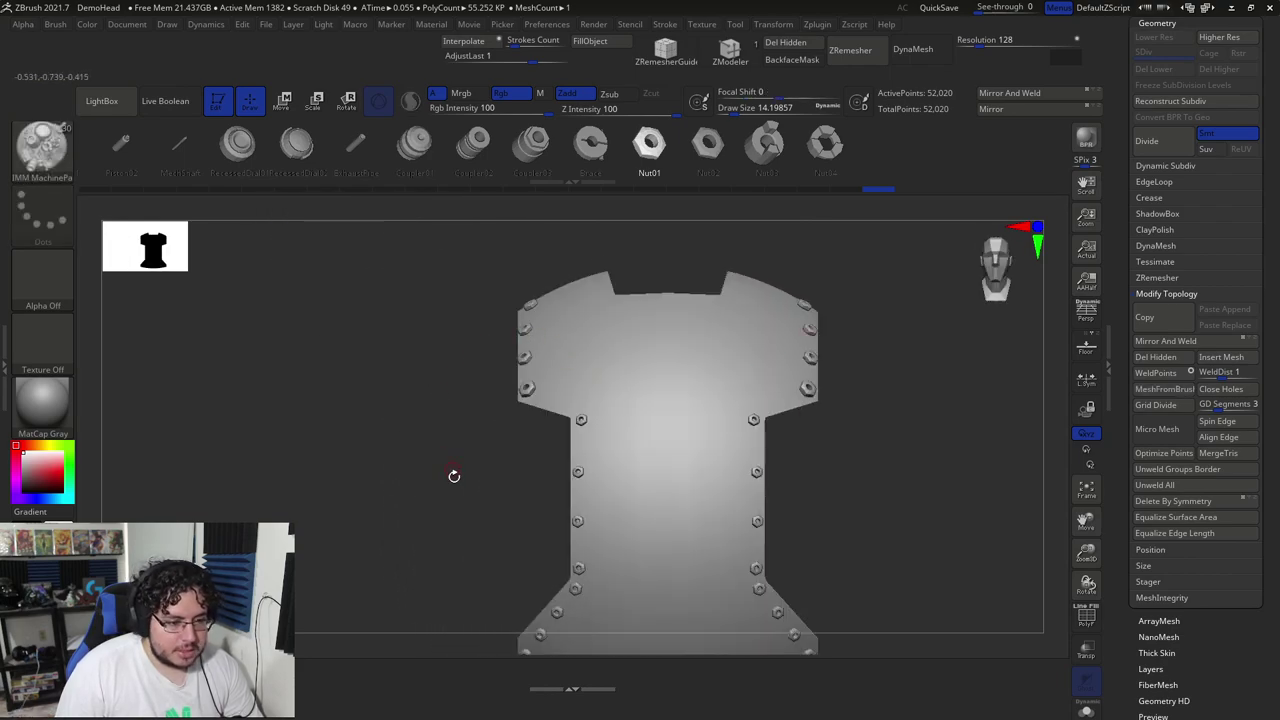
pyautogui.moveTo(453, 476); pyautogui.dragTo(454, 426)
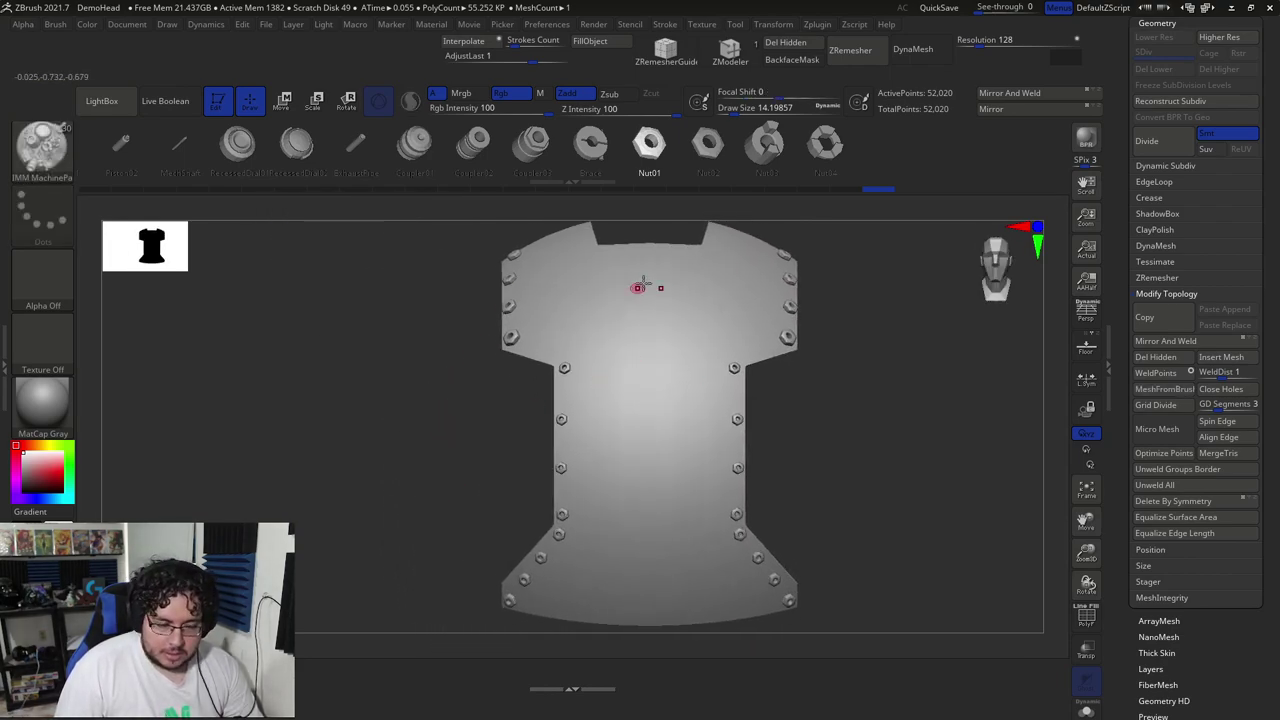
pyautogui.moveTo(745, 507); pyautogui.dragTo(822, 415)
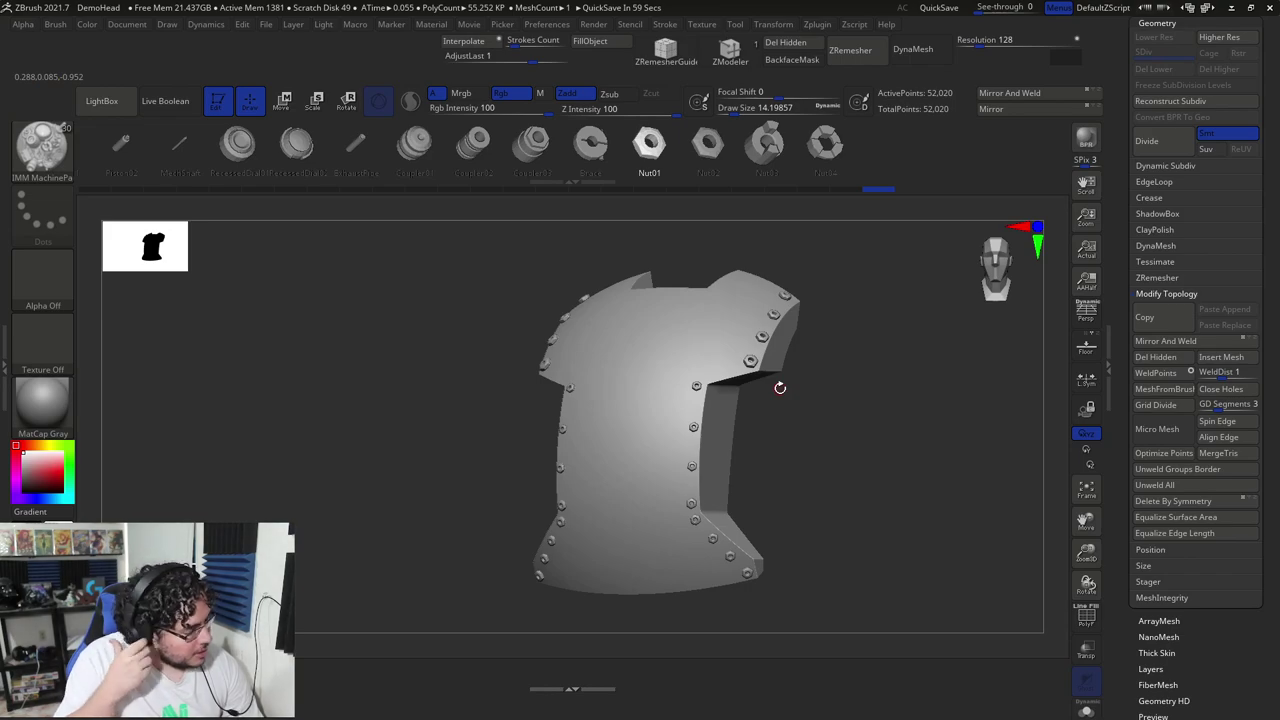
pyautogui.keyDown('shift'); pyautogui.moveTo(523, 423); pyautogui.dragTo(529, 430); pyautogui.keyUp('shift')
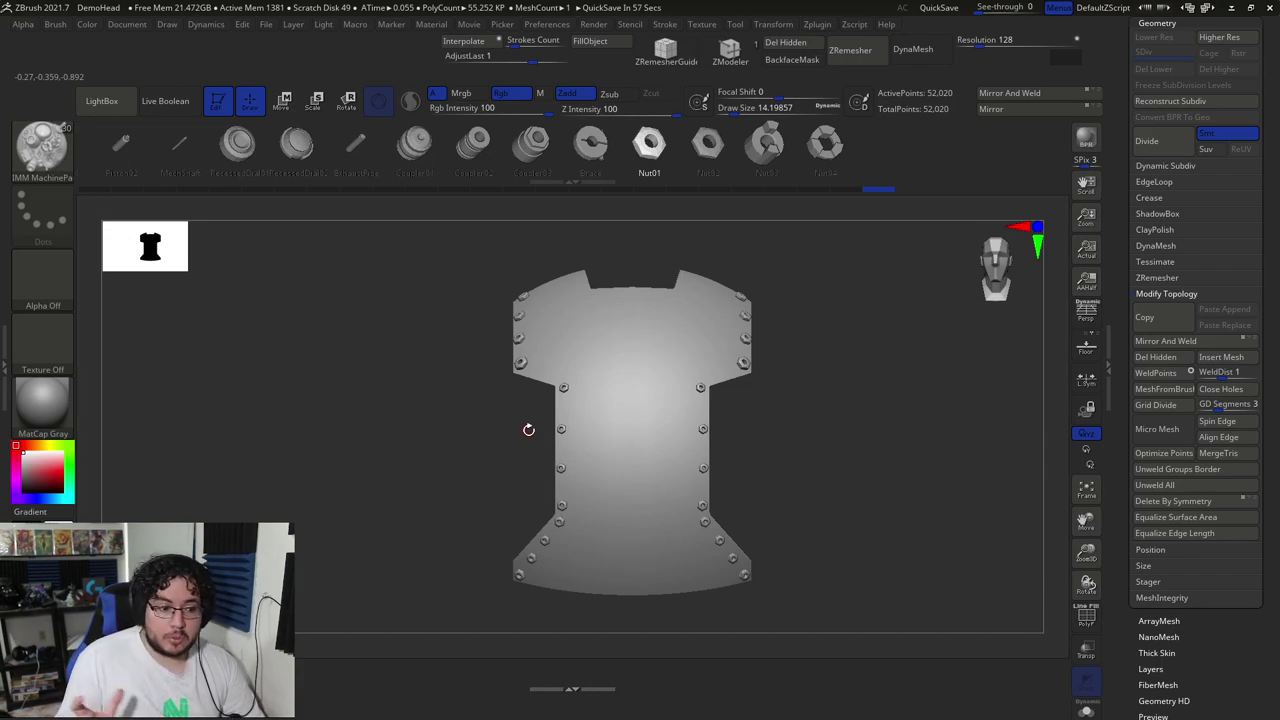
pyautogui.moveTo(518, 426); pyautogui.dragTo(739, 415)
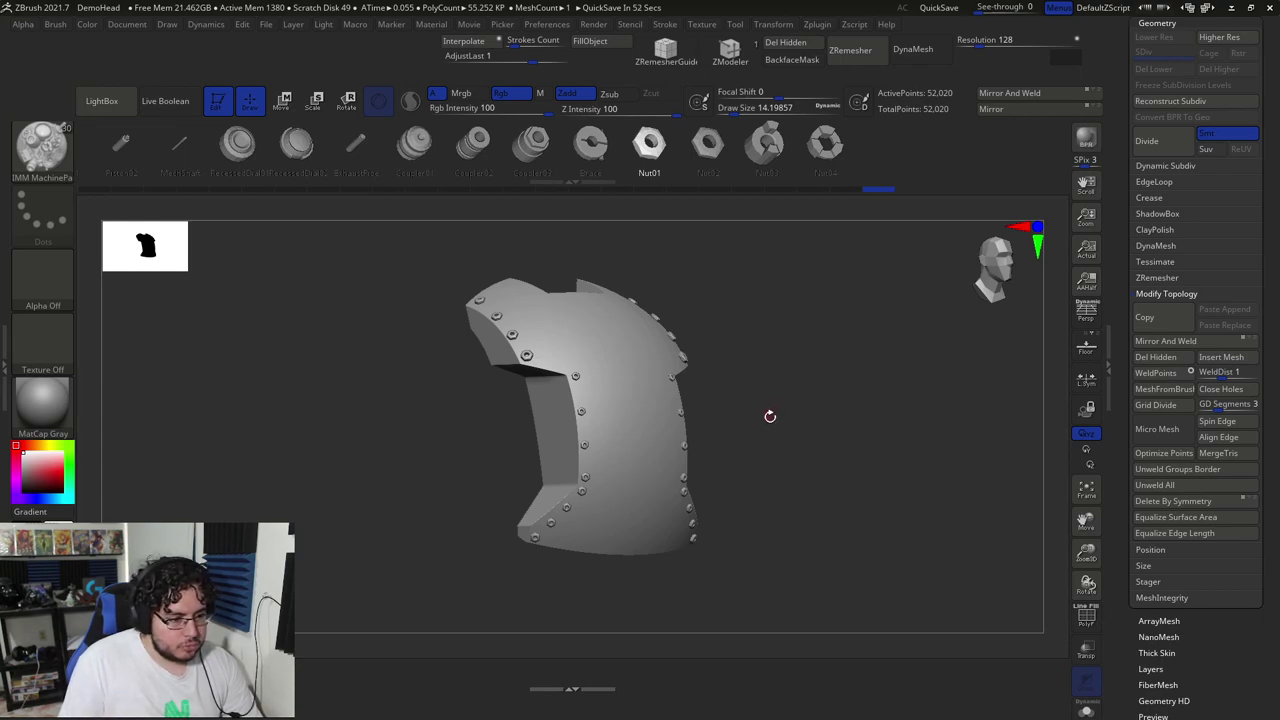
# From the side view, cut an angular notch through the piece's inner back with a three-segment KnifeCurve line
pyautogui.moveTo(770, 416)
pyautogui.mouseDown()
pyautogui.moveTo(600, 380)
pyautogui.moveTo(366, 423)
pyautogui.moveTo(524, 423)
pyautogui.moveTo(788, 361)
pyautogui.mouseUp()
pyautogui.hotkey('ctrl', 'shift')
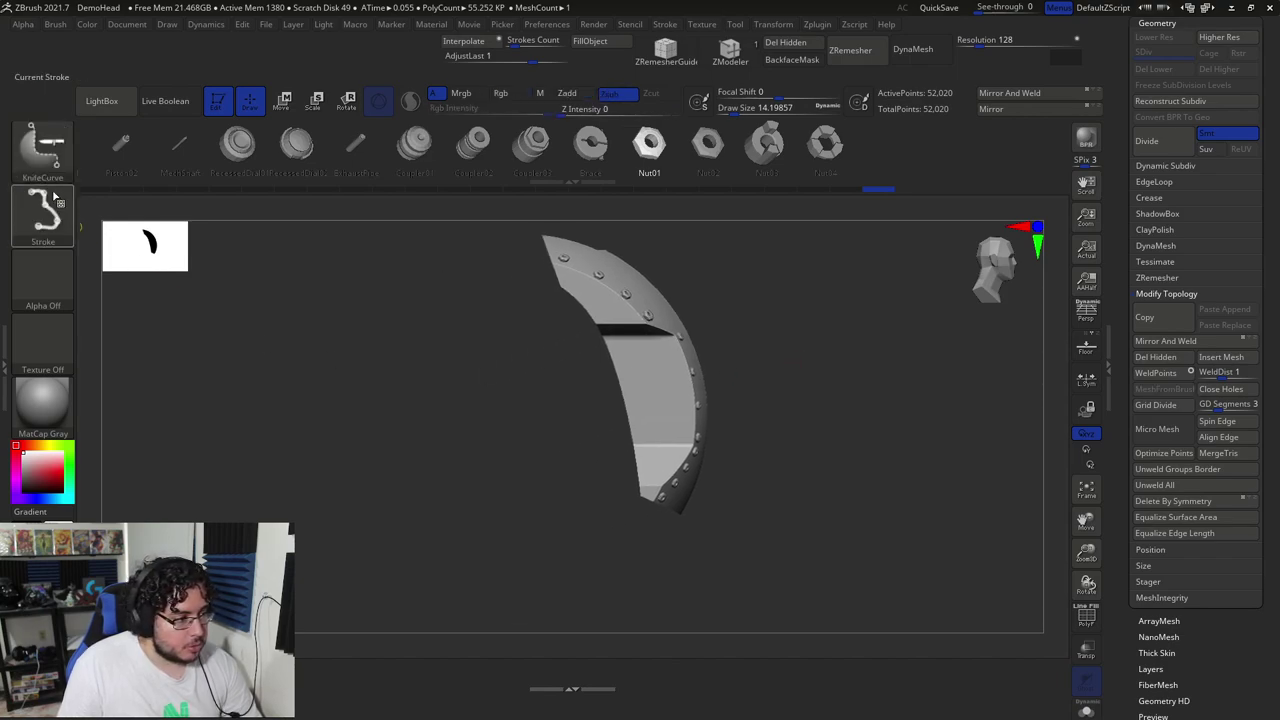
pyautogui.moveTo(591, 463)
pyautogui.keyDown('ctrl'); pyautogui.keyDown('shift'); pyautogui.mouseDown()
pyautogui.moveTo(583, 340)
pyautogui.moveTo(688, 417)
pyautogui.mouseUp(); pyautogui.keyUp('shift'); pyautogui.keyUp('ctrl')
pyautogui.keyDown('ctrl'); pyautogui.keyDown('shift'); pyautogui.moveTo(624, 351); pyautogui.dragTo(590, 346); pyautogui.keyUp('shift'); pyautogui.keyUp('ctrl')
pyautogui.keyDown('ctrl'); pyautogui.keyDown('shift'); pyautogui.moveTo(582, 454); pyautogui.dragTo(675, 408); pyautogui.keyUp('shift'); pyautogui.keyUp('ctrl')
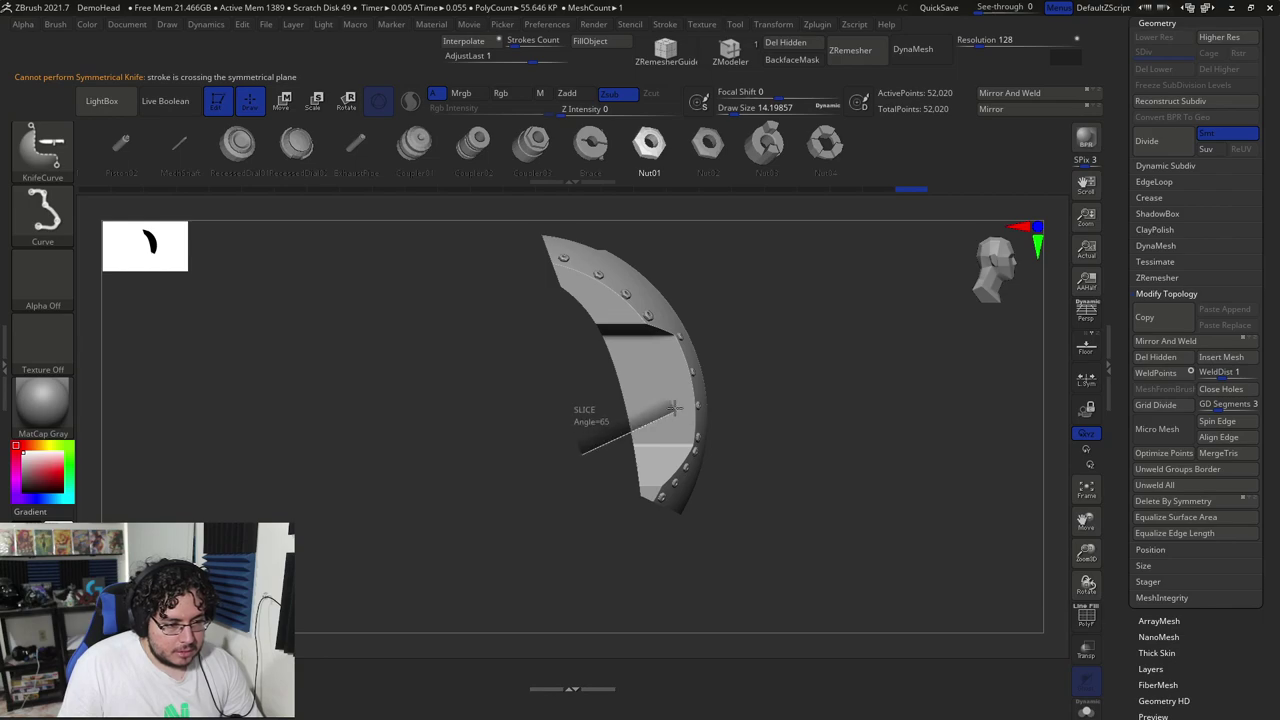
pyautogui.keyDown('ctrl'); pyautogui.keyDown('shift'); pyautogui.moveTo(656, 348); pyautogui.dragTo(522, 338); pyautogui.keyUp('shift'); pyautogui.keyUp('ctrl')
# Examine the back notch's cut faces and topology from several angles, showing the polyframe briefly
pyautogui.keyDown('shift'); pyautogui.moveTo(814, 363); pyautogui.dragTo(646, 363); pyautogui.keyUp('shift')
pyautogui.moveTo(883, 412); pyautogui.dragTo(843, 517)
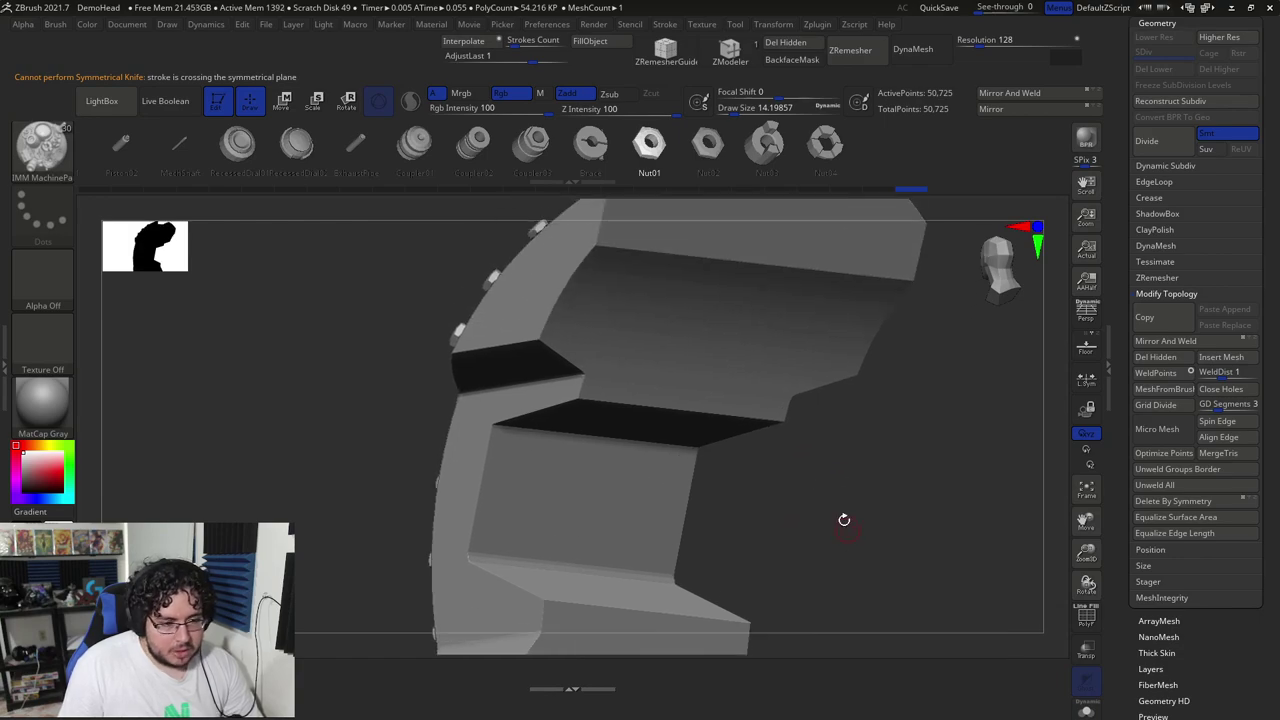
pyautogui.click(1086, 612)
pyautogui.moveTo(921, 532); pyautogui.dragTo(929, 514)
pyautogui.click(1086, 612)
pyautogui.moveTo(945, 560); pyautogui.dragTo(543, 483)
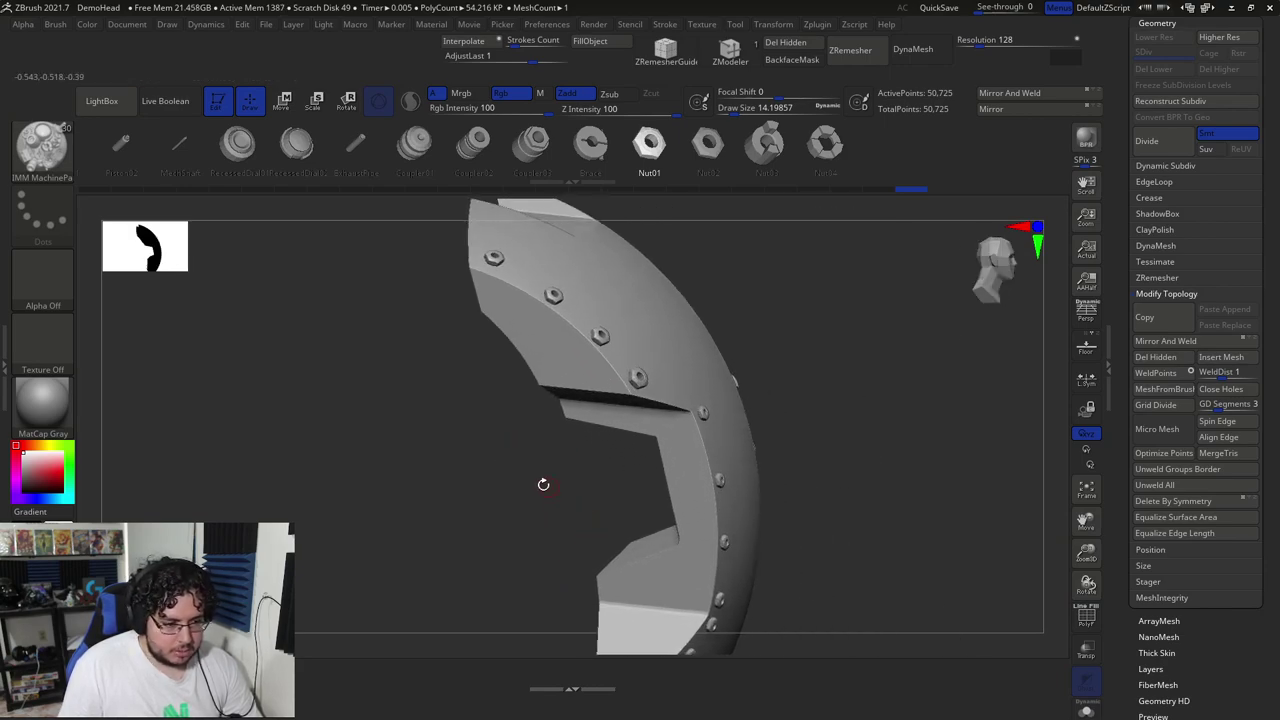
pyautogui.moveTo(814, 409); pyautogui.dragTo(846, 443)
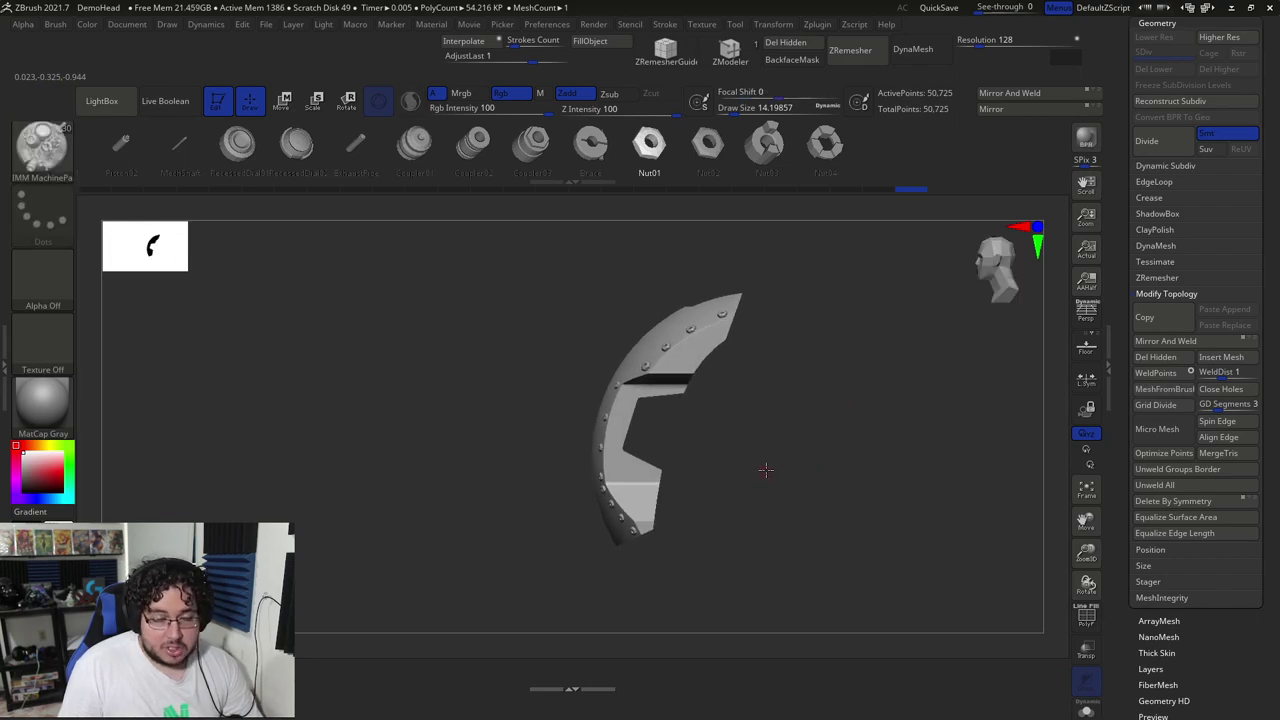
pyautogui.moveTo(786, 481); pyautogui.dragTo(832, 436)
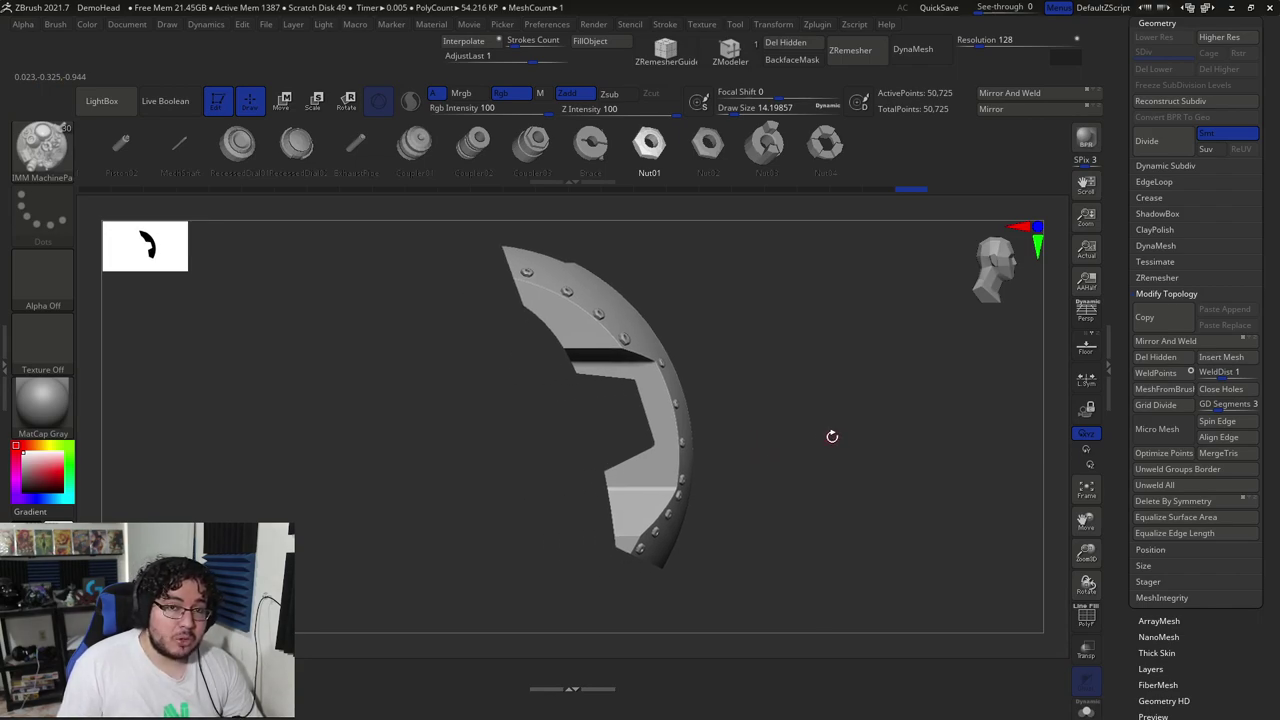